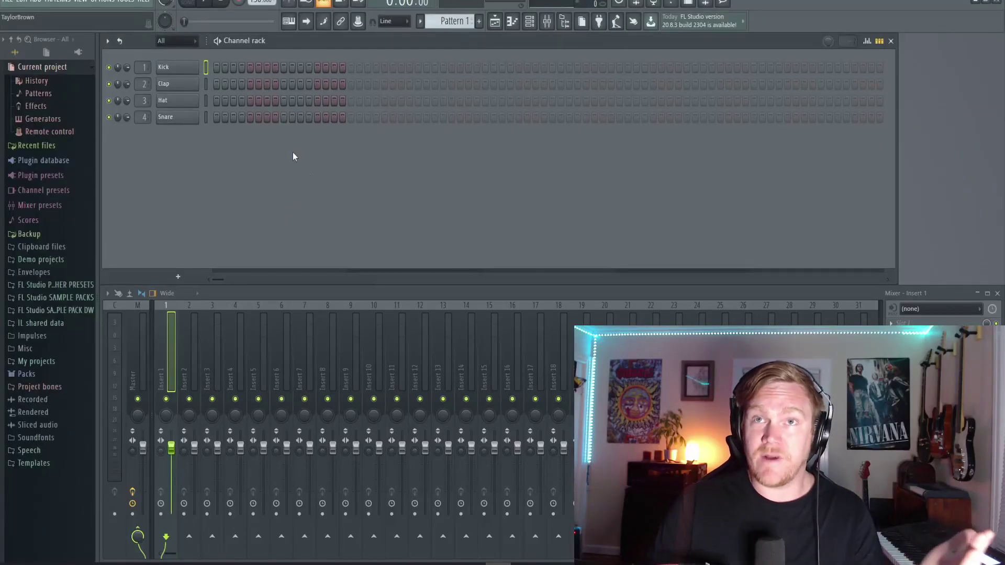
# Create a new project from the TBRIZ FPC Template.
pyautogui.click(10, 11)
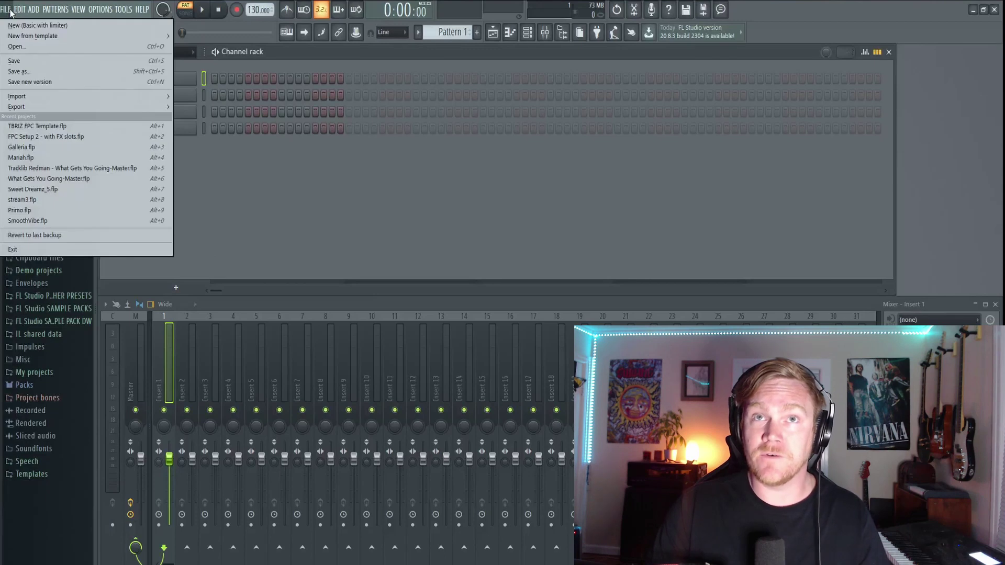
pyautogui.moveTo(33, 35)
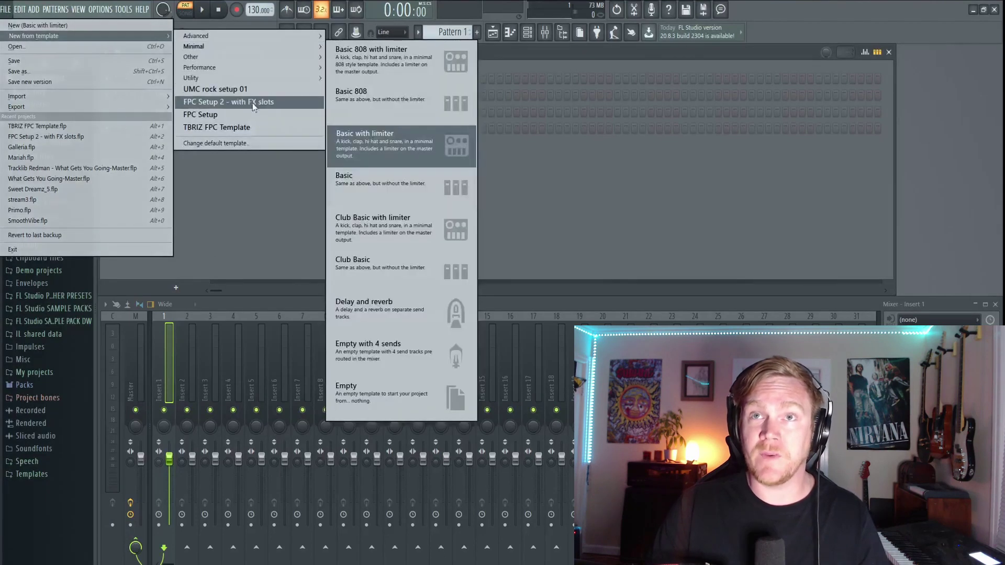
pyautogui.click(262, 128)
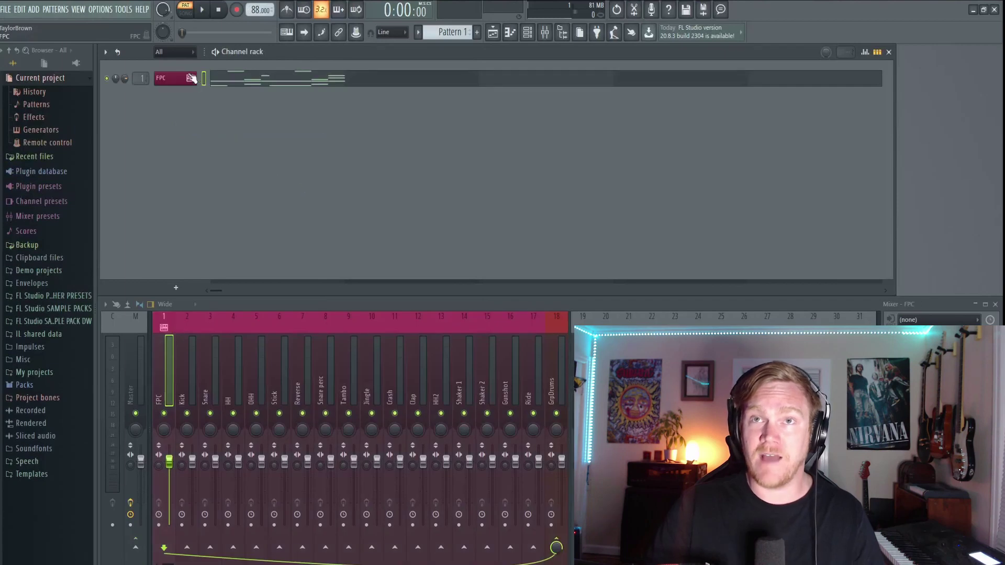
# Examine the FPC channel's drum notes in the piano roll, from the kick up to the shakers, and close it.
pyautogui.click(242, 85)
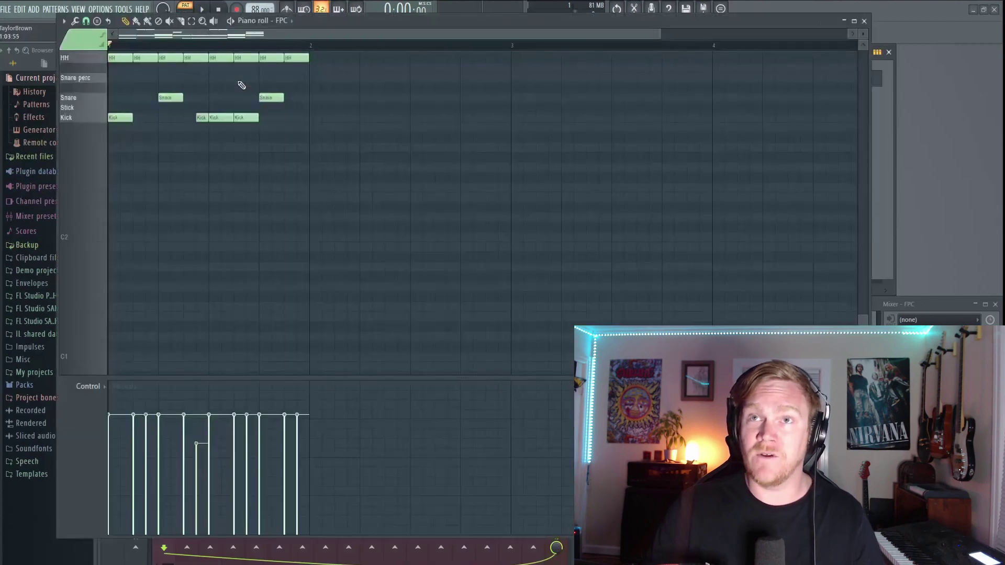
pyautogui.scroll(5, 422, 156)
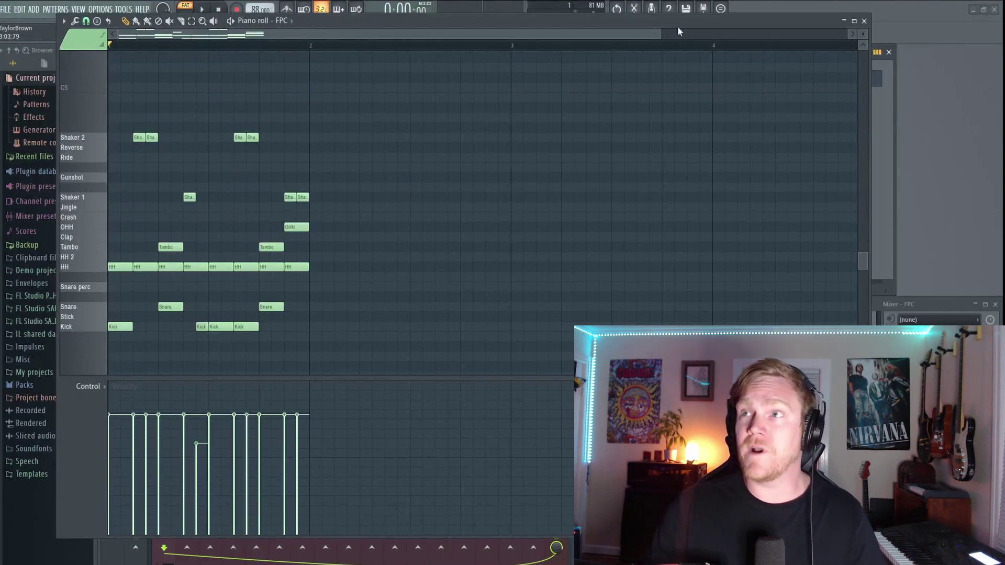
pyautogui.click(864, 21)
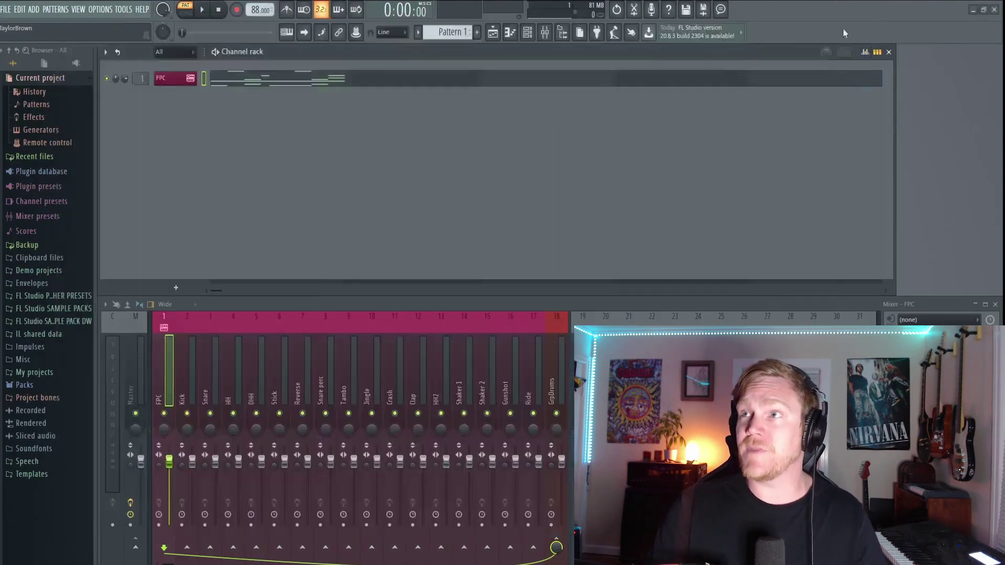
# Open the FPC channel's pad window, audition several of its lower pads including Snare perc, and close it.
pyautogui.click(174, 83)
pyautogui.click(370, 255)
pyautogui.click(399, 250)
pyautogui.click(430, 246)
pyautogui.click(453, 224)
pyautogui.click(430, 214)
pyautogui.click(394, 214)
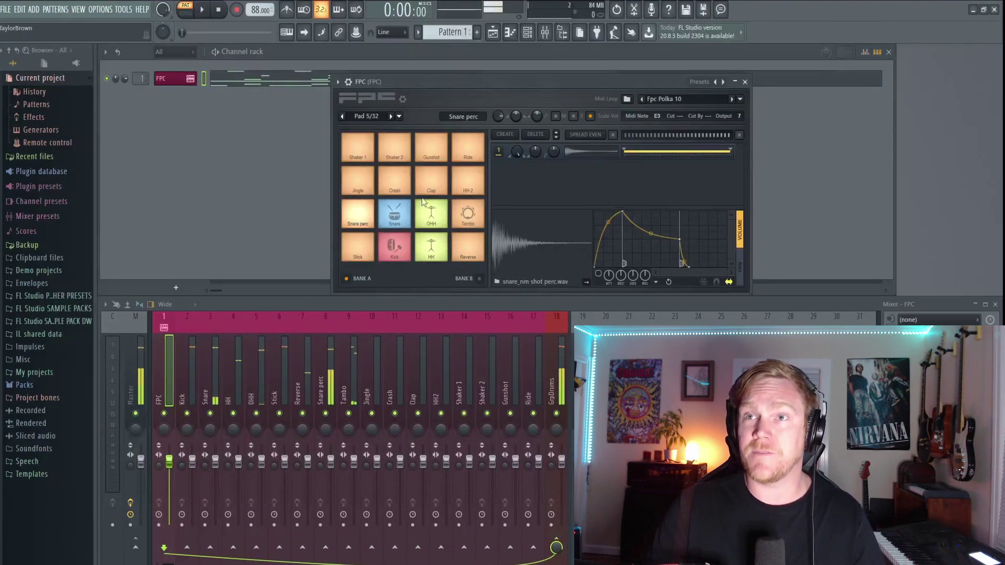
pyautogui.click(358, 215)
pyautogui.click(744, 82)
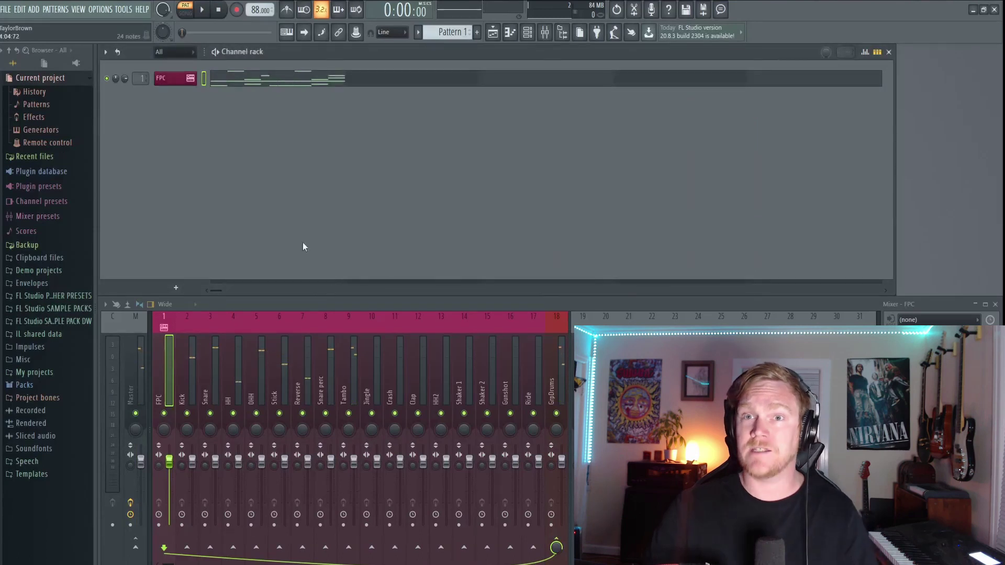
# Play and stop the drum pattern to check the individual mixer tracks, and select the GrpDrums track to inspect its routing.
pyautogui.click(180, 362)
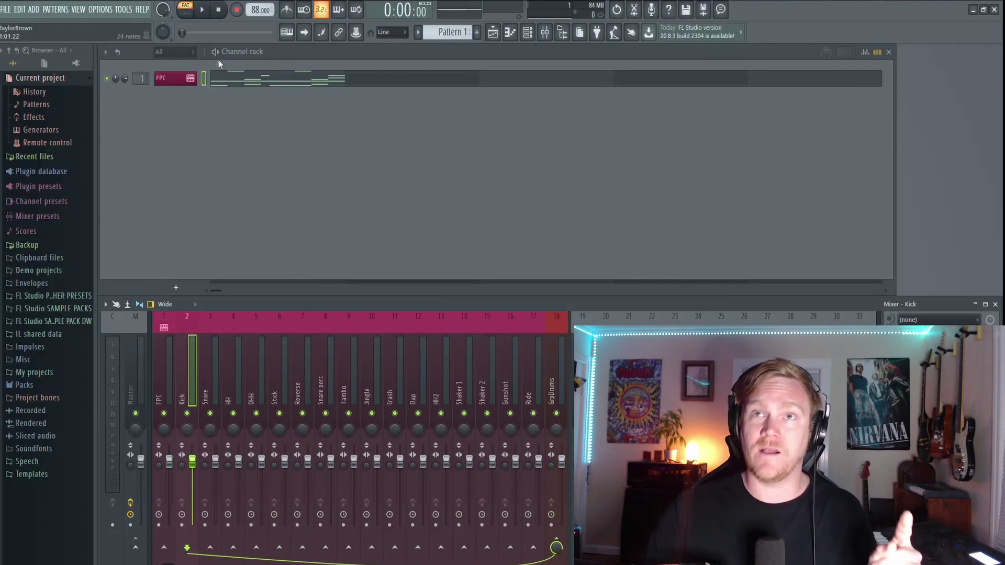
pyautogui.click(202, 10)
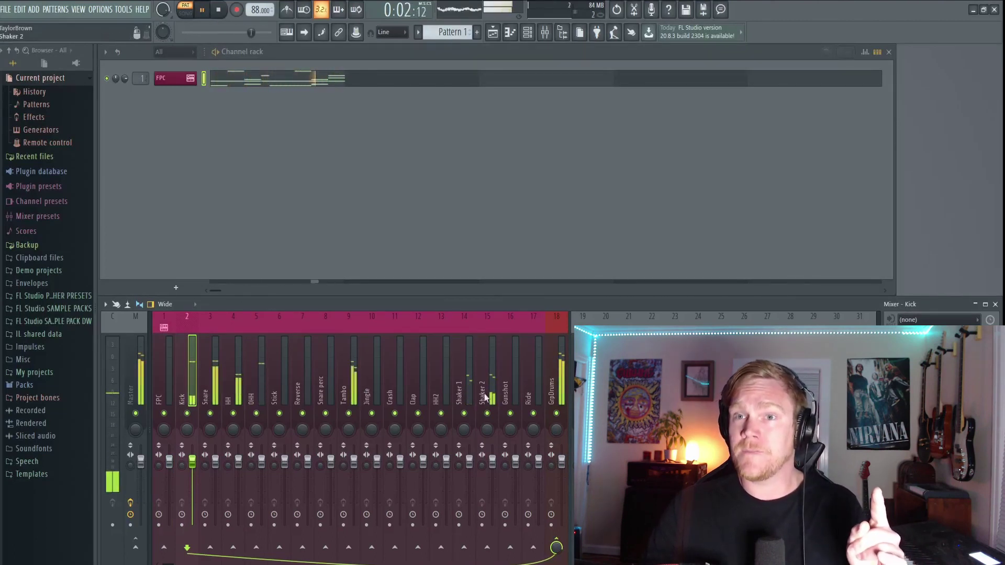
pyautogui.click(219, 11)
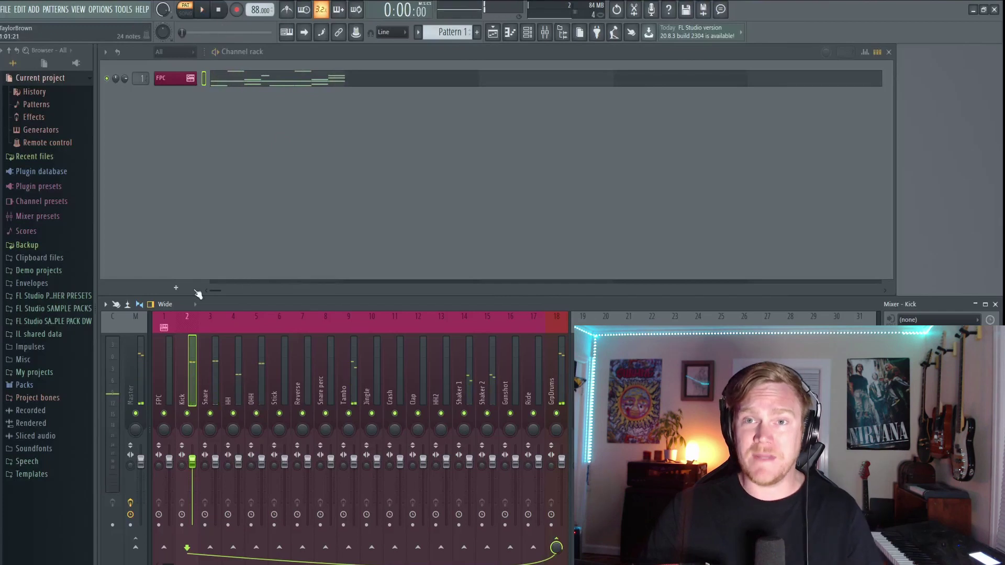
pyautogui.click(562, 373)
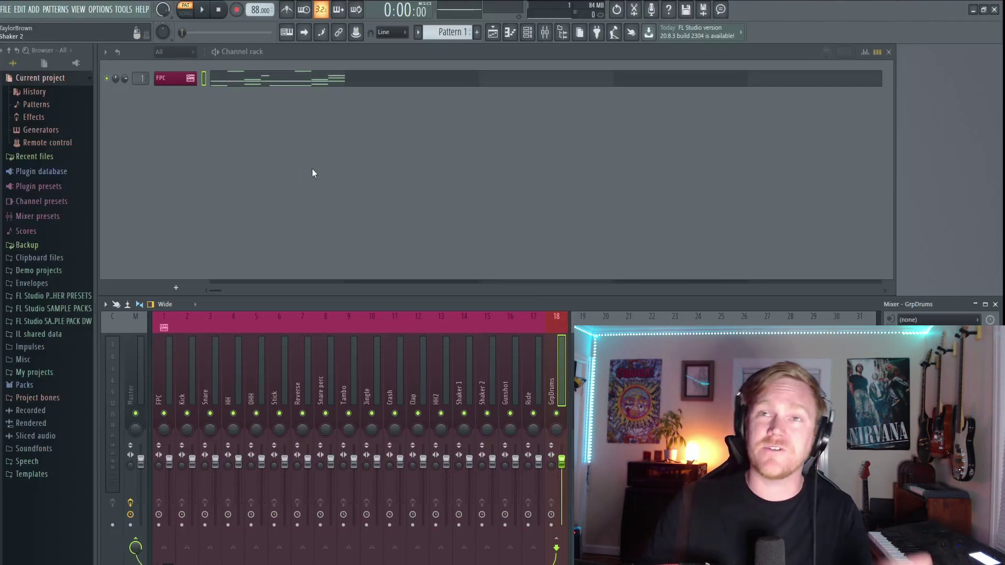
# Review the FPC channel's piano roll and its pad window again, closing each one.
pyautogui.click(281, 79)
pyautogui.click(866, 25)
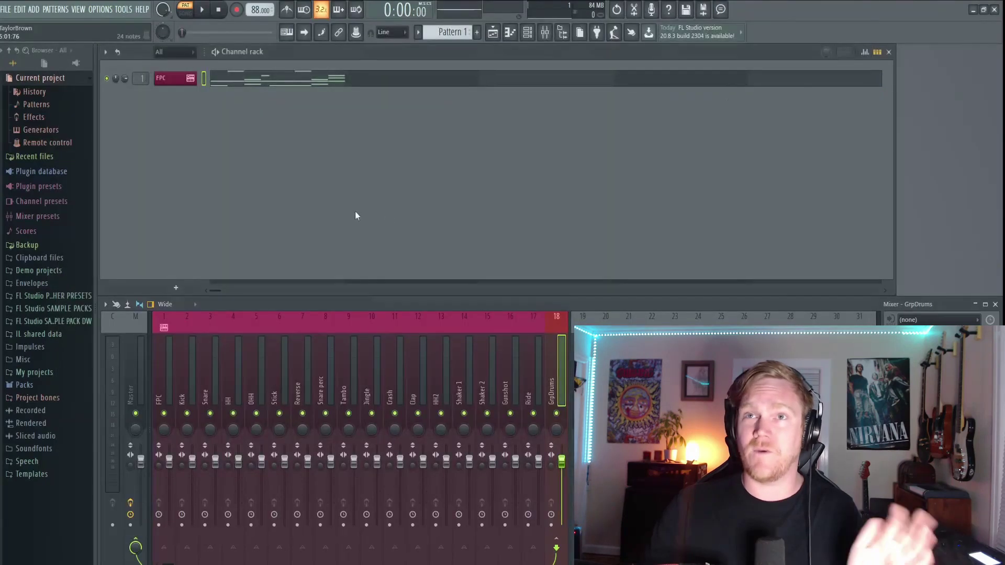
pyautogui.click(161, 79)
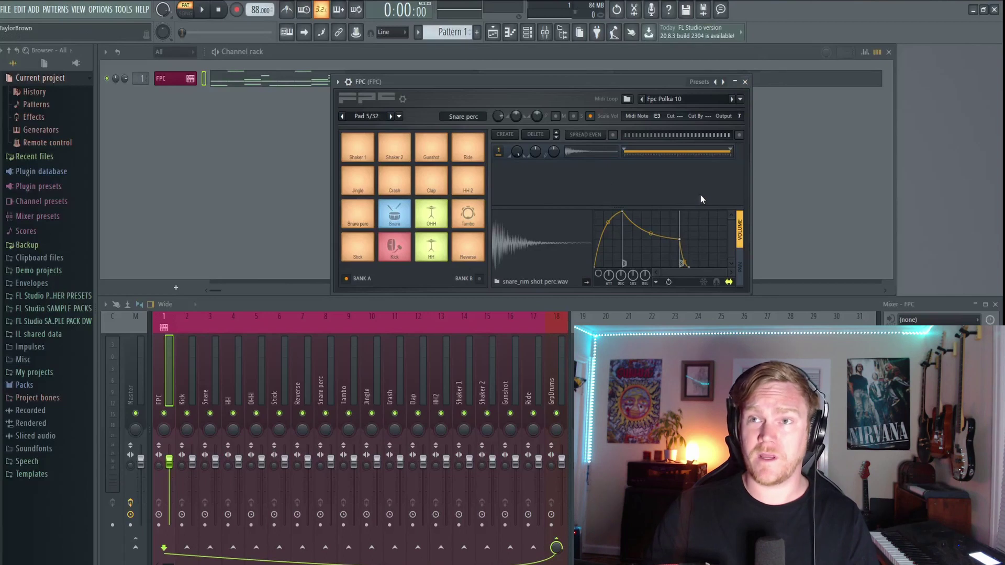
pyautogui.click(744, 82)
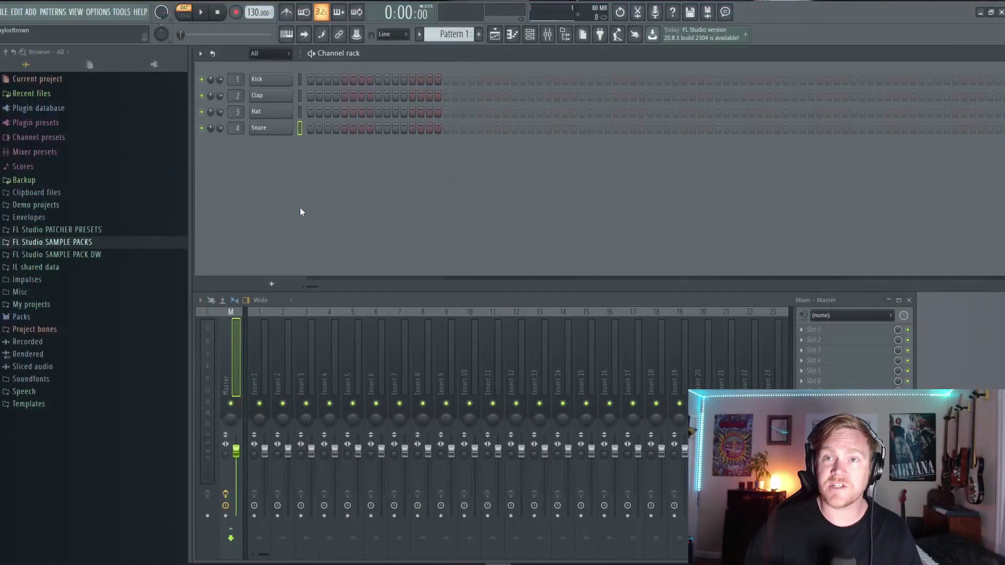
# Add an FPC instrument channel to the channel rack and select its Snare 2 pad.
pyautogui.click(271, 284)
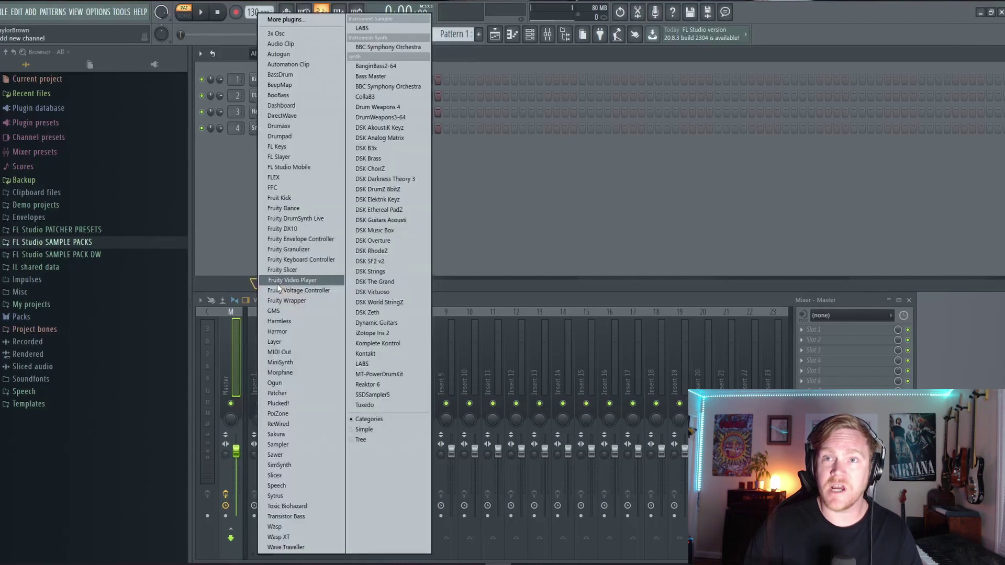
pyautogui.click(292, 189)
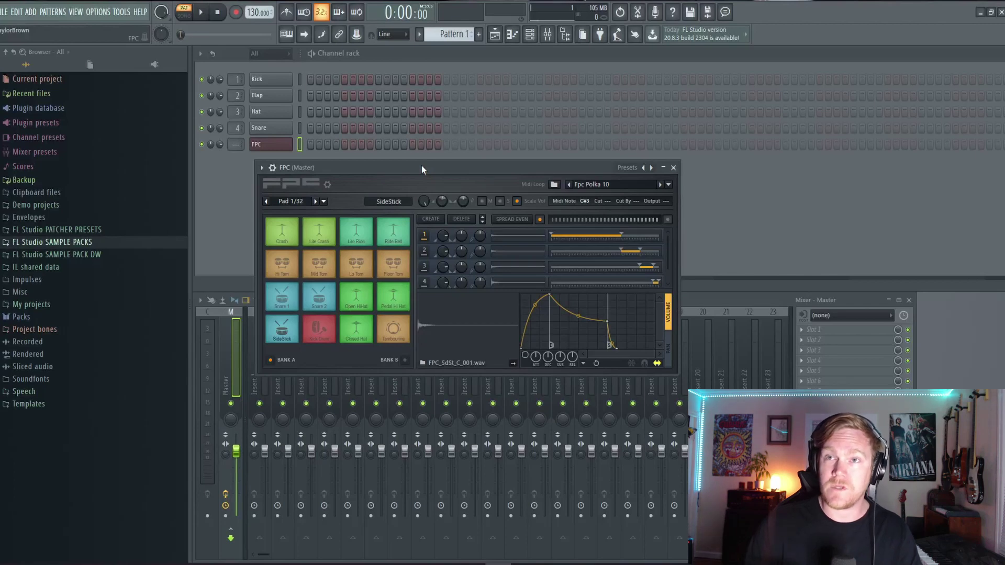
pyautogui.click(330, 308)
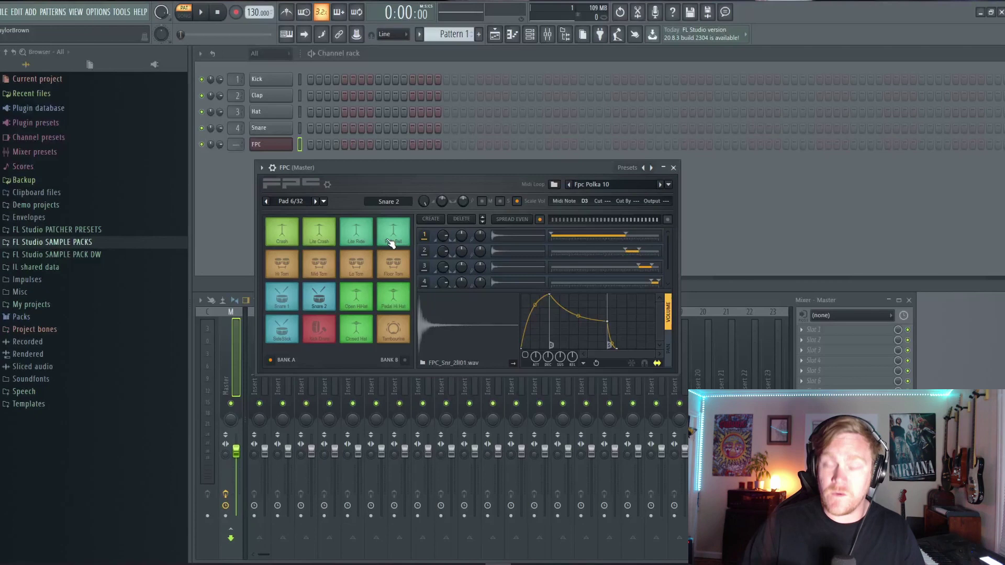
# Load the Empty preset into FPC to clear all of its pads.
pyautogui.click(262, 167)
pyautogui.moveTo(314, 199)
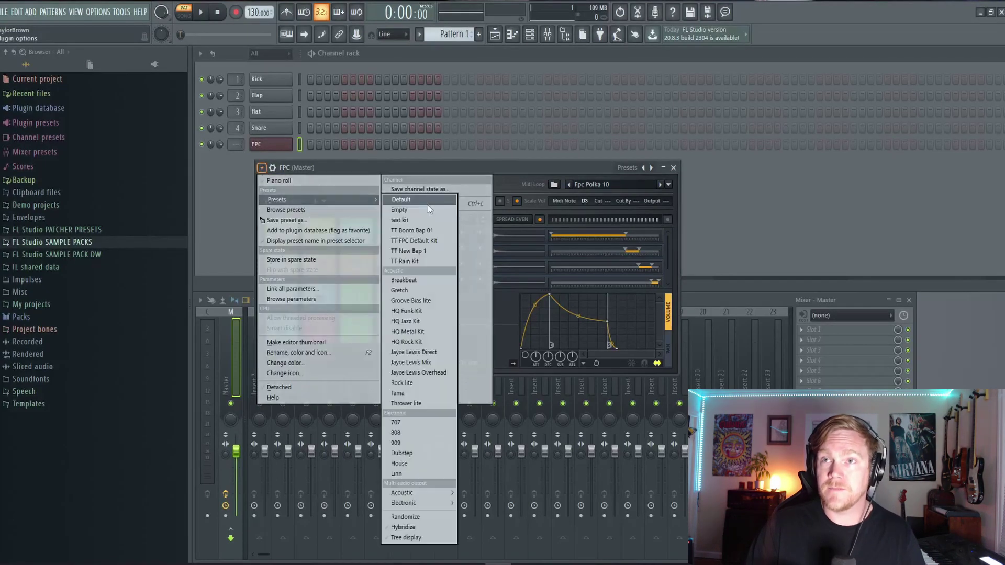
pyautogui.click(428, 205)
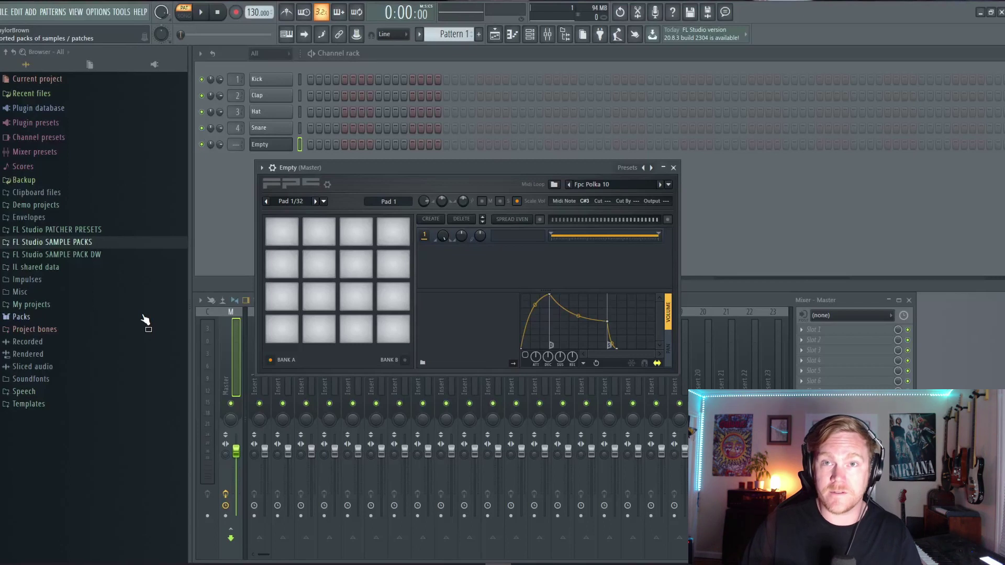
# Load NOMADIKH_kick_clean_01 from the FL Studio SAMPLE PACKS folder onto FPC pad 2.
pyautogui.click(97, 245)
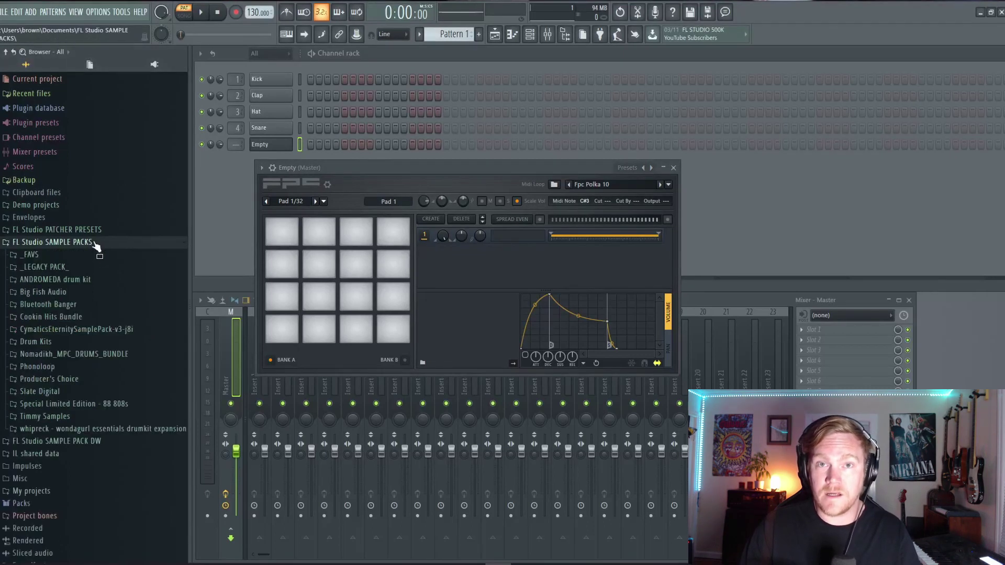
pyautogui.click(95, 250)
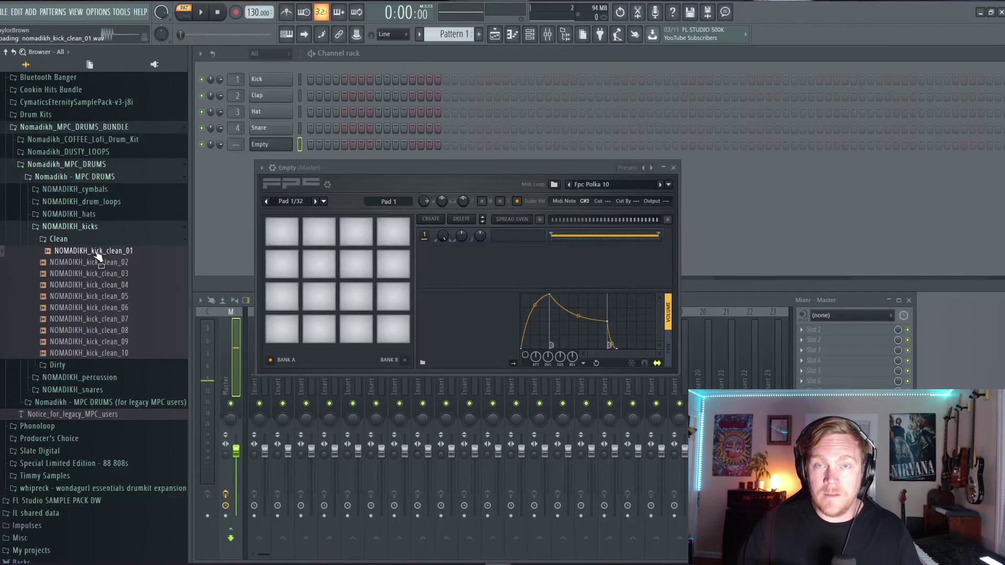
pyautogui.moveTo(98, 254); pyautogui.dragTo(325, 339)
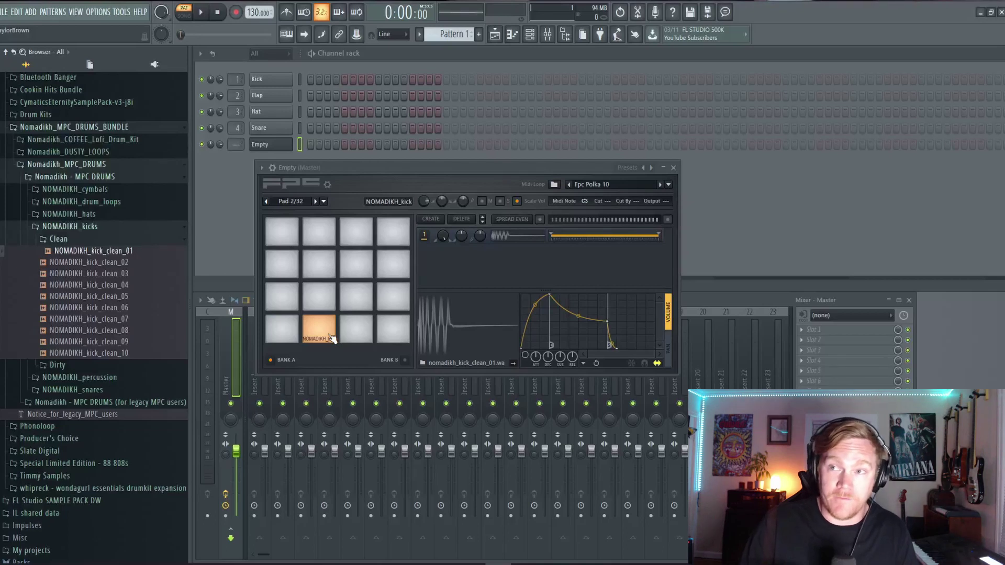
# Load NOMADIKH_snare_clean_03 from the clean snares onto FPC pad 6, directly above the kick pad.
pyautogui.click(72, 390)
pyautogui.click(95, 344)
pyautogui.moveTo(94, 350); pyautogui.dragTo(316, 302)
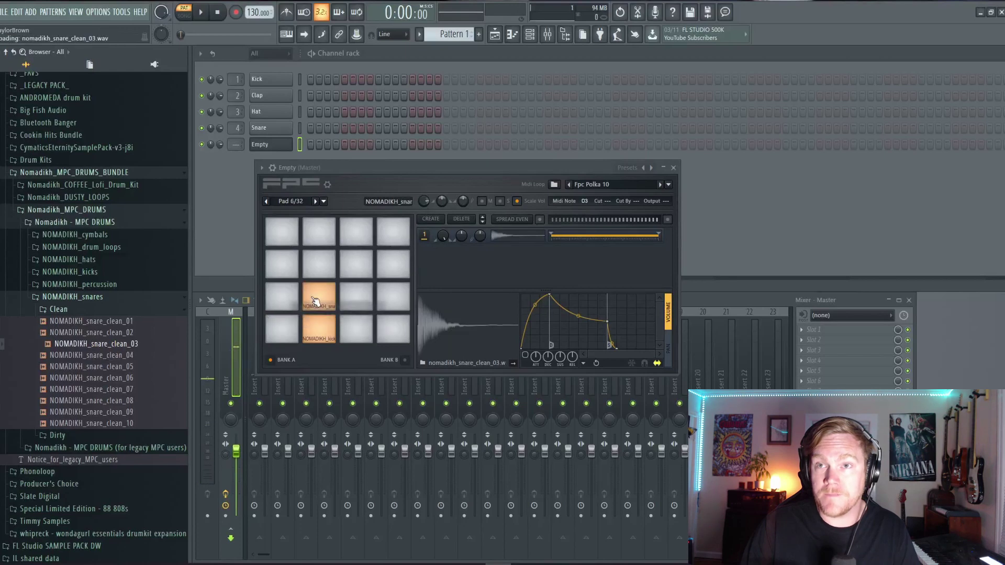
# Load nomadikh_hat_clean_01 from the clean hats onto FPC pad 3, beside the kick pad.
pyautogui.click(84, 296)
pyautogui.click(68, 259)
pyautogui.click(92, 283)
pyautogui.moveTo(91, 286); pyautogui.dragTo(358, 329)
# Load NOMADIKH_openhat_clean_01 from the clean percussion samples onto FPC pad 7, above the hat pad.
pyautogui.click(69, 259)
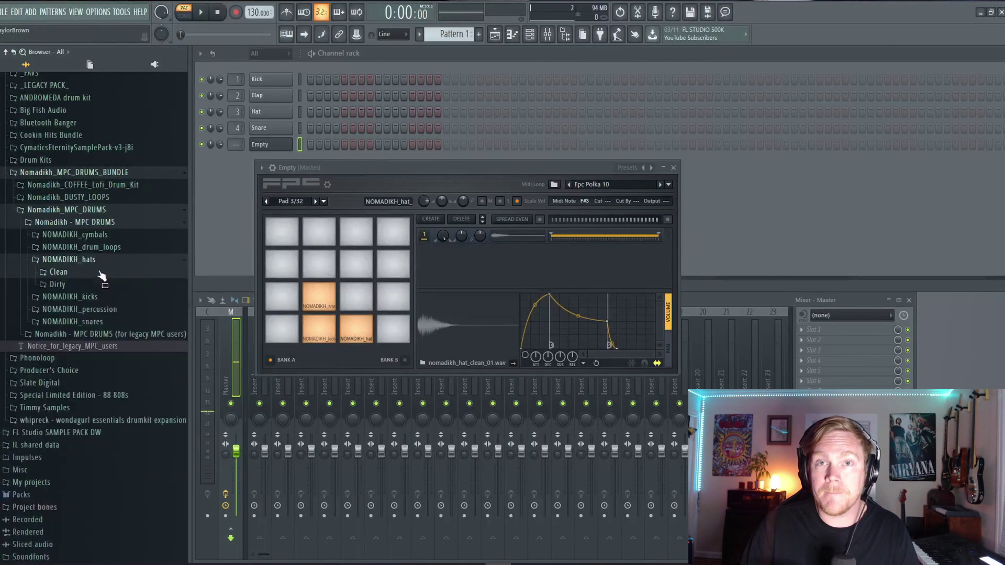
pyautogui.click(97, 284)
pyautogui.click(98, 308)
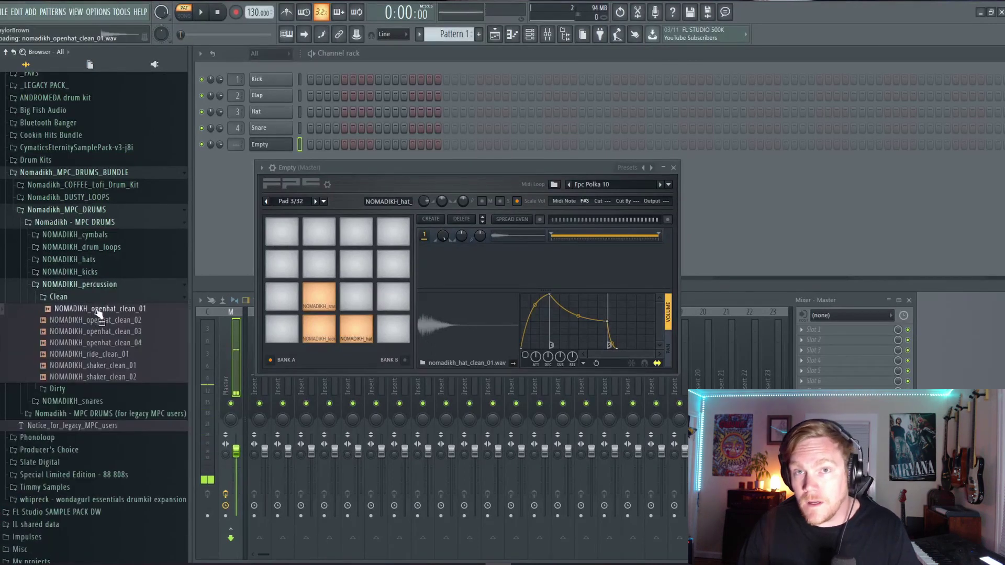
pyautogui.moveTo(98, 313); pyautogui.dragTo(360, 302)
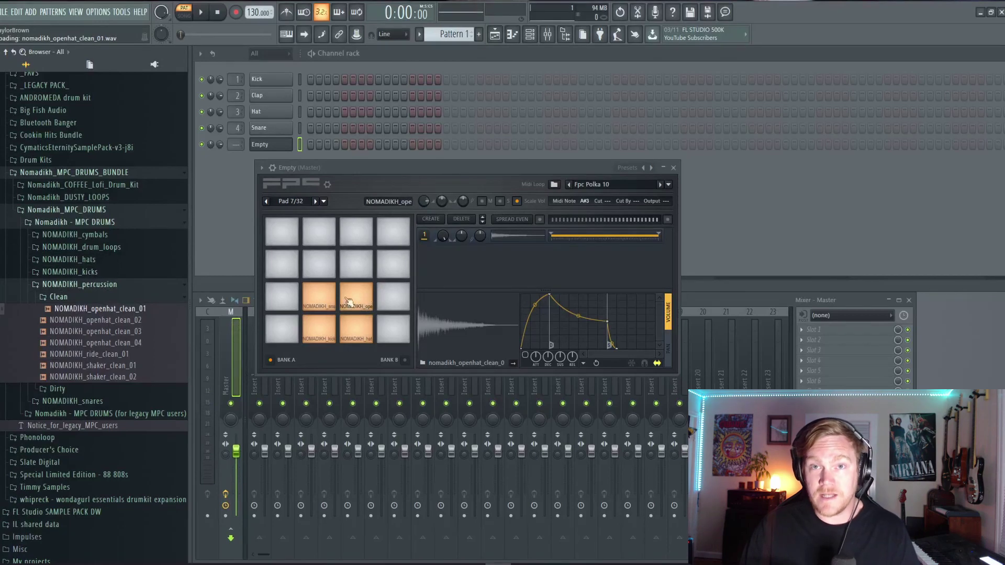
# Audition the four loaded FPC pads: kick, snare, open hat and hat.
pyautogui.click(321, 339)
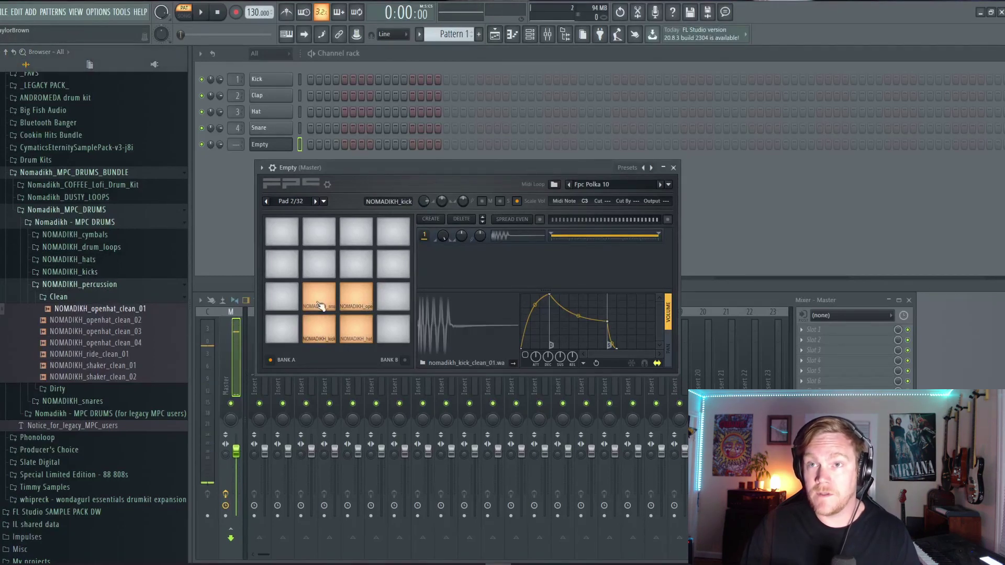
pyautogui.click(330, 303)
pyautogui.click(355, 306)
pyautogui.click(361, 338)
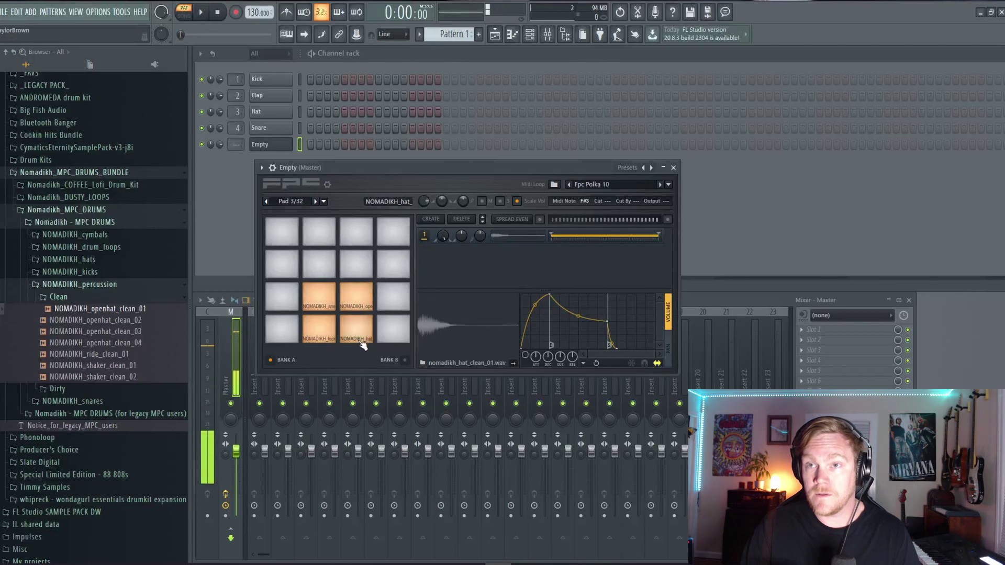
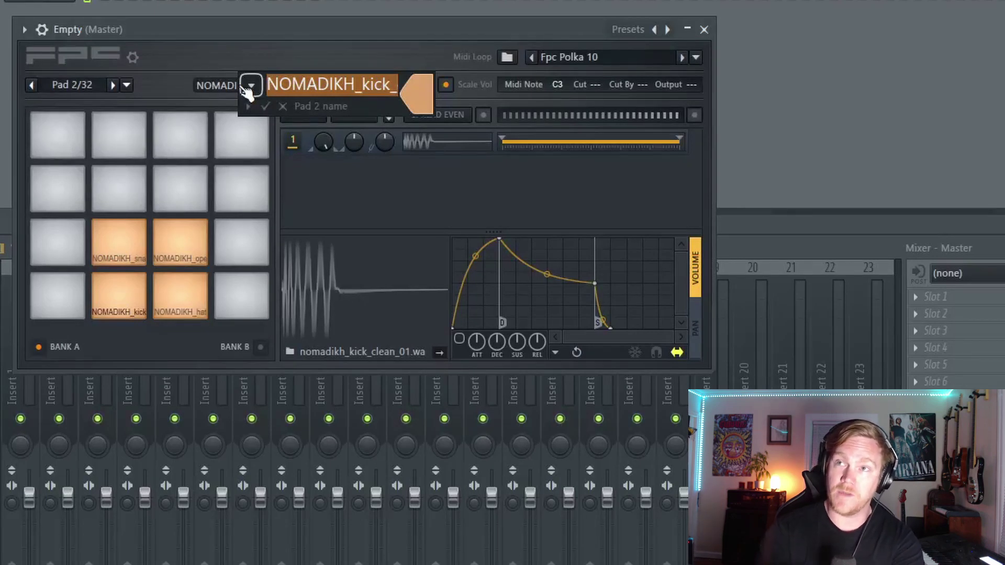
# Rename FPC pad 2 to Kick and set its color to Light coral (#D17774).
pyautogui.write('Kick')
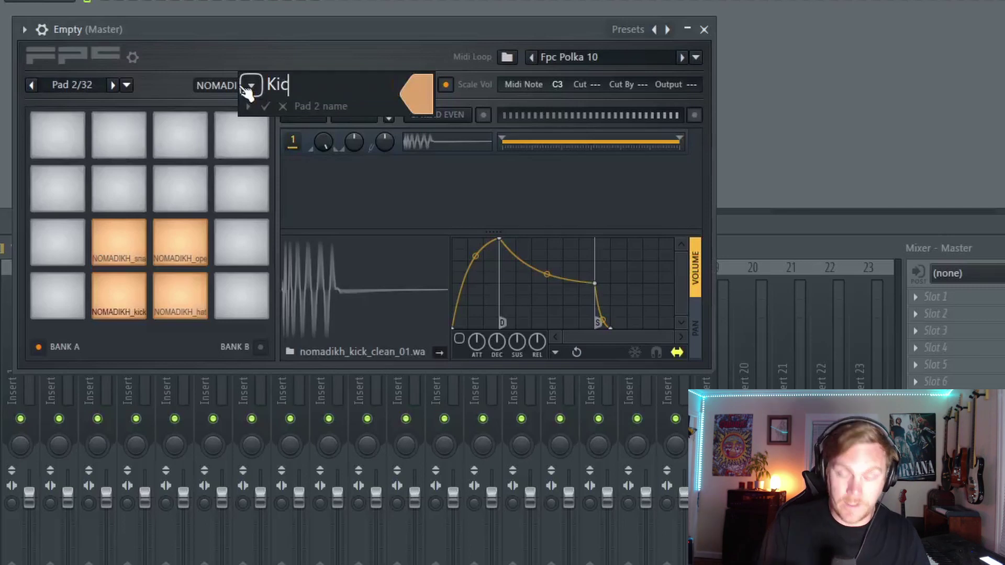
pyautogui.click(426, 98)
pyautogui.click(574, 190)
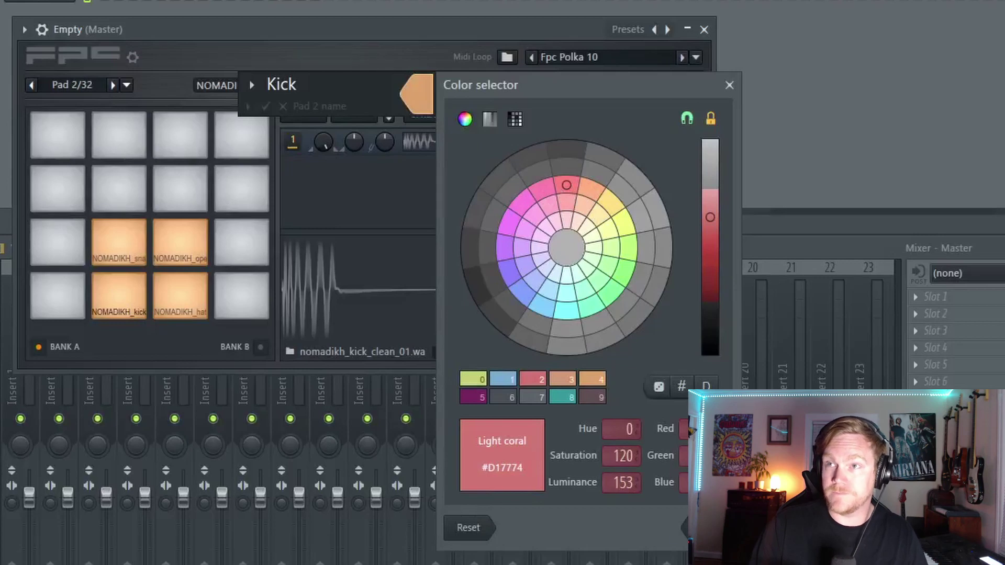
pyautogui.click(459, 74)
pyautogui.press('Return')
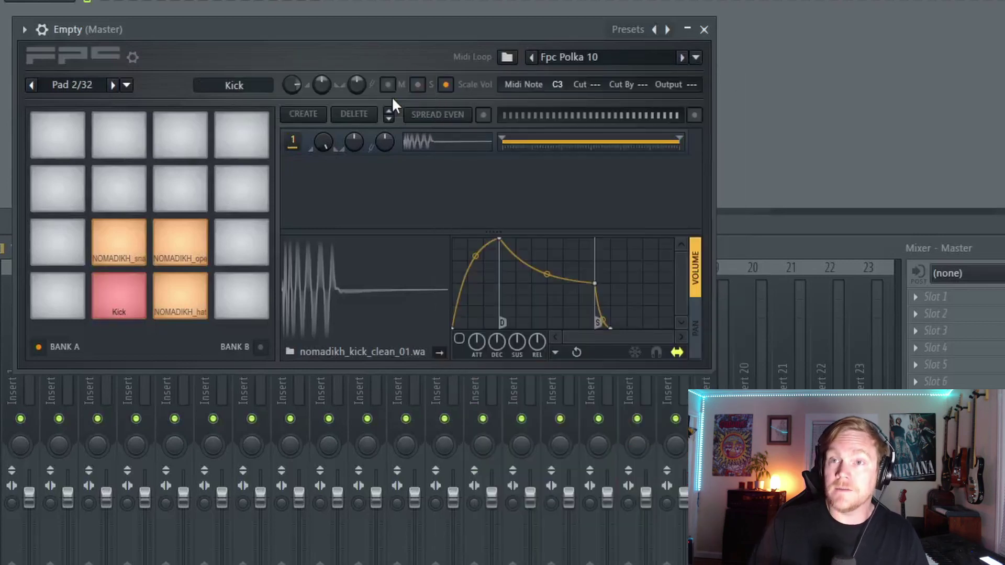
# Give the Kick pad the bass drum icon from the instrument icons.
pyautogui.click(131, 317)
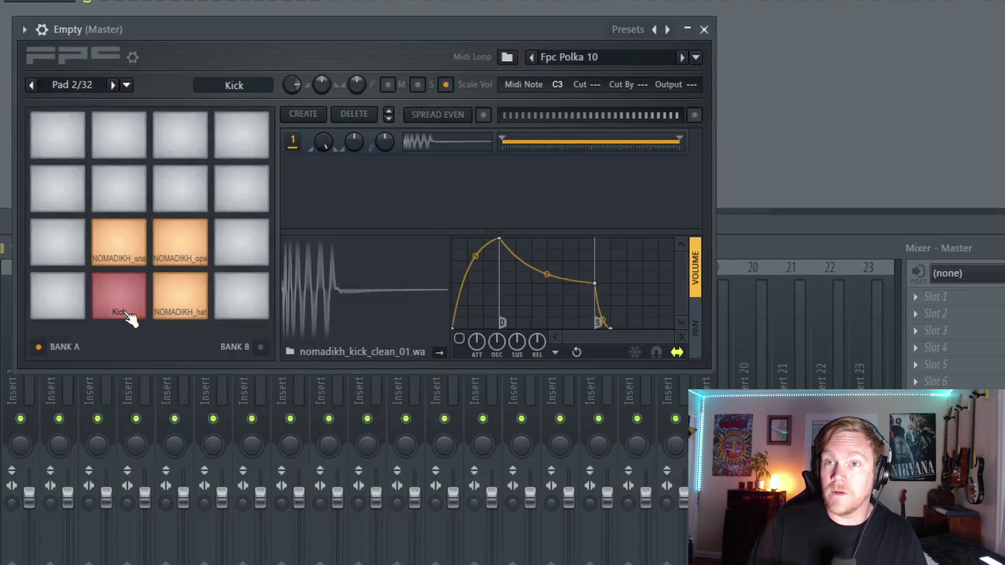
pyautogui.click(243, 88)
pyautogui.click(254, 85)
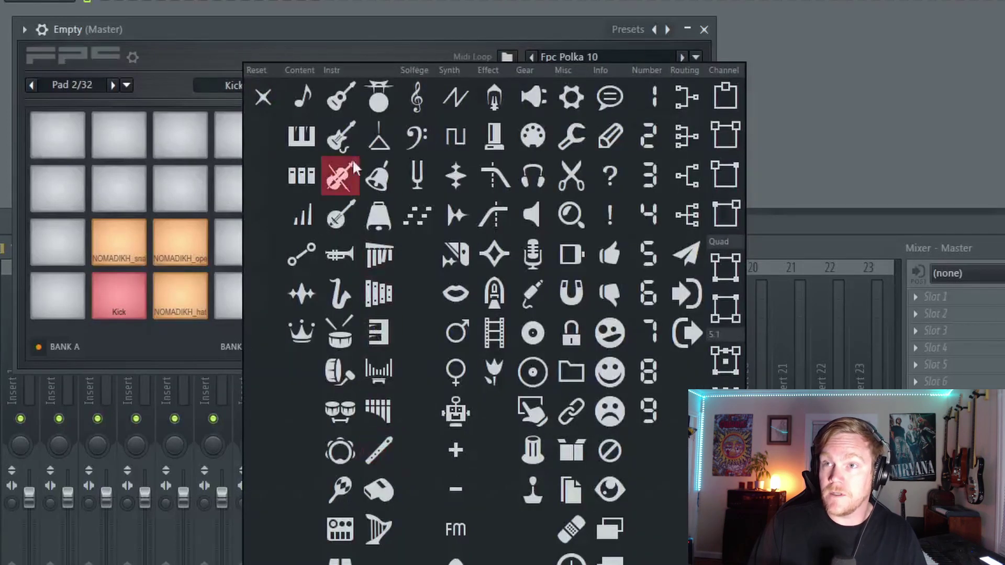
pyautogui.click(355, 376)
pyautogui.press('Return')
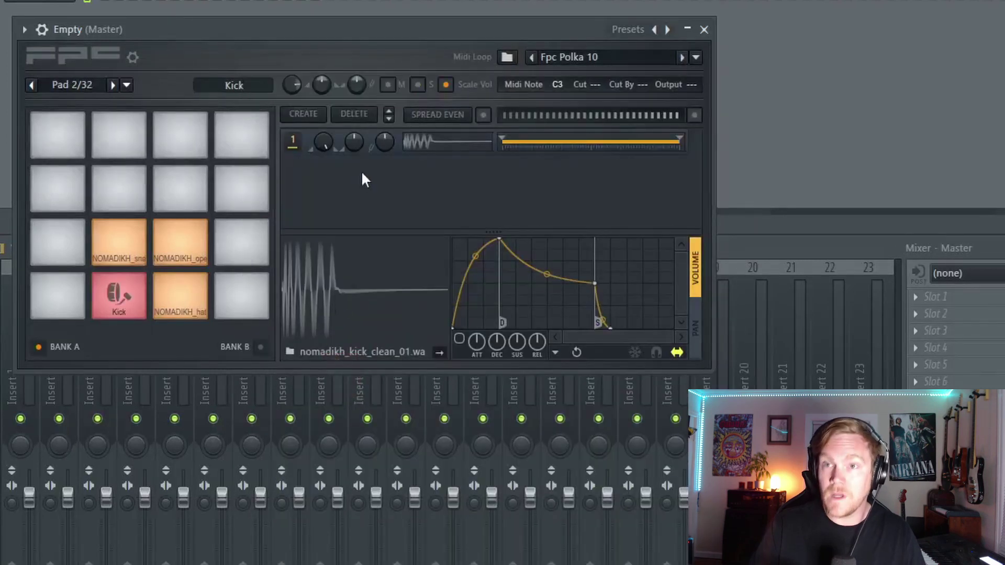
# Rename FPC pad 6 to Snare and set its color to Light sky blue (#74ACD1).
pyautogui.click(131, 259)
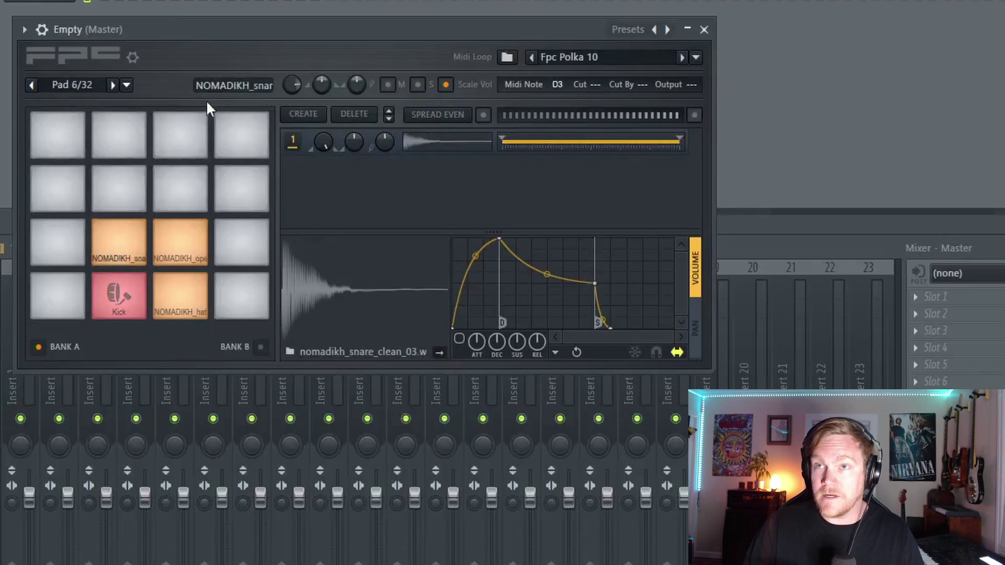
pyautogui.click(230, 89)
pyautogui.write('Snare')
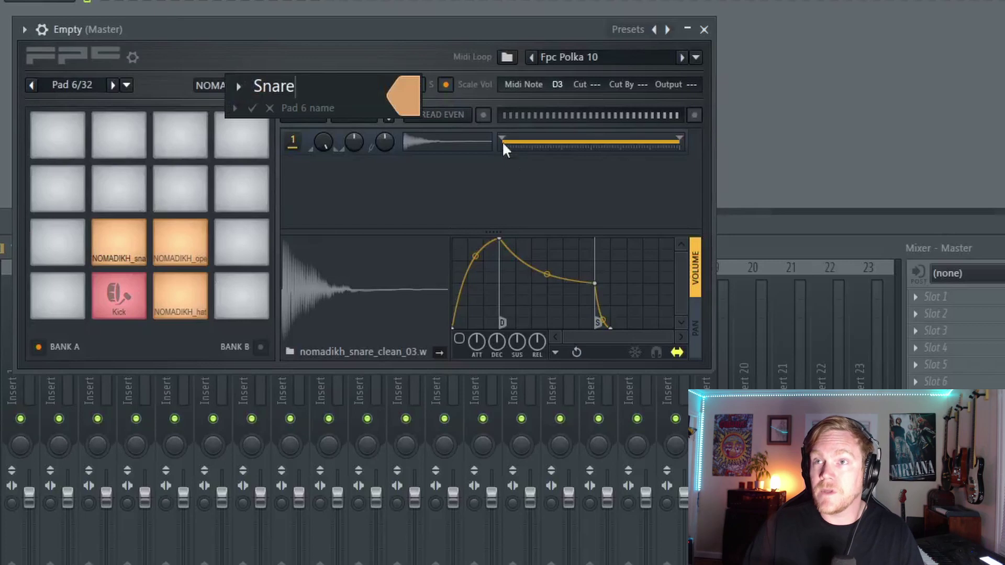
pyautogui.click(404, 94)
pyautogui.click(530, 306)
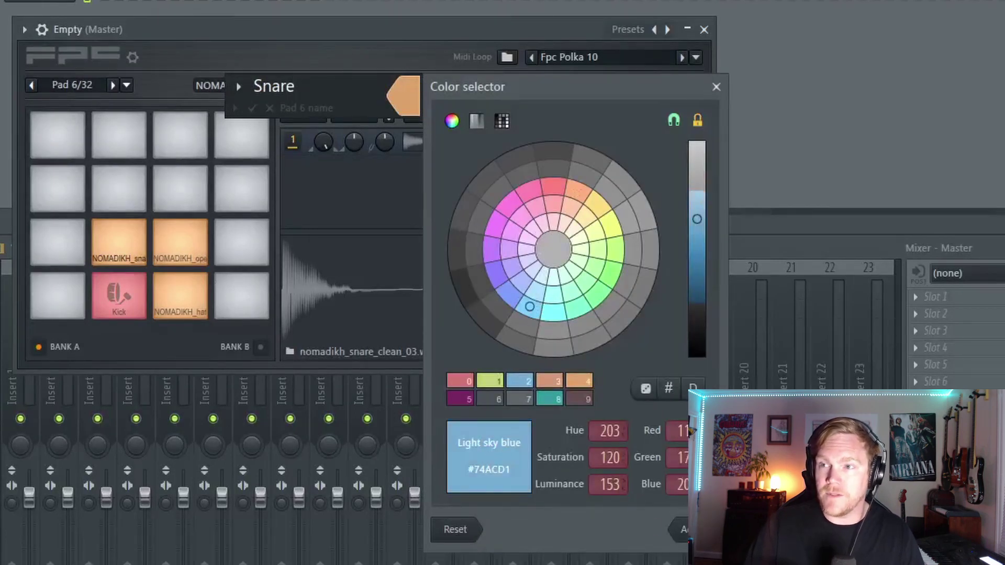
pyautogui.press('Return')
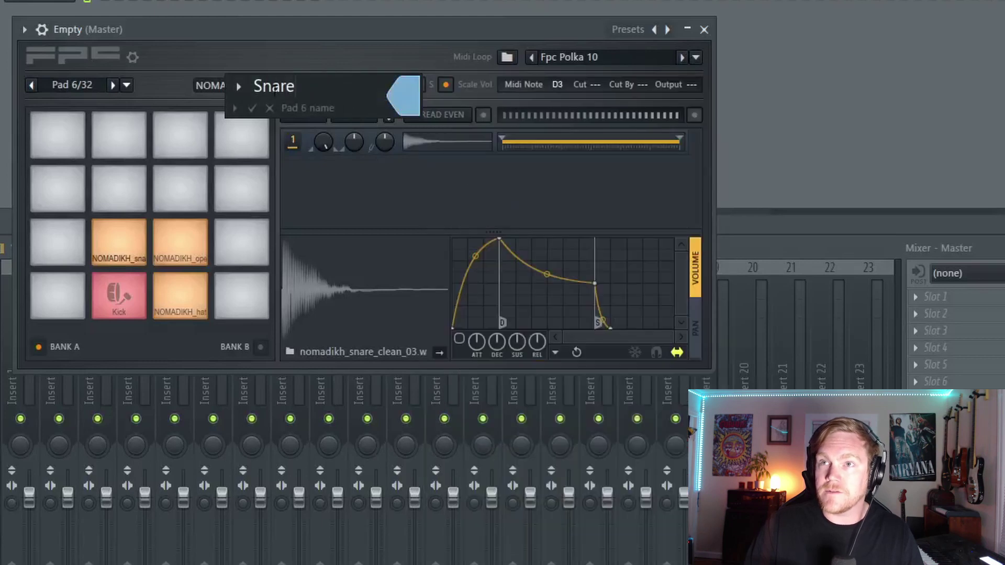
# Give the Snare pad the snare drum with sticks icon.
pyautogui.click(238, 87)
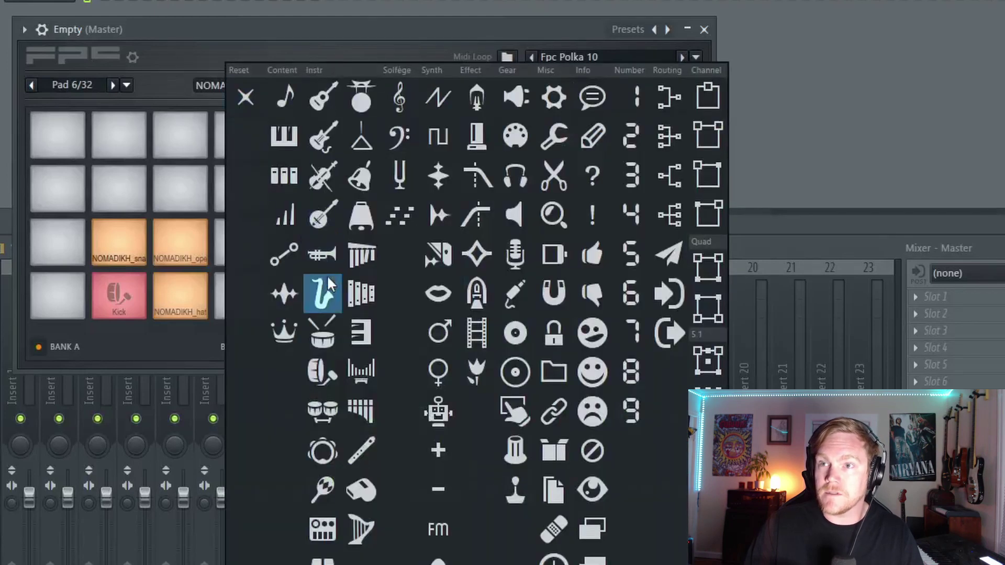
pyautogui.click(322, 333)
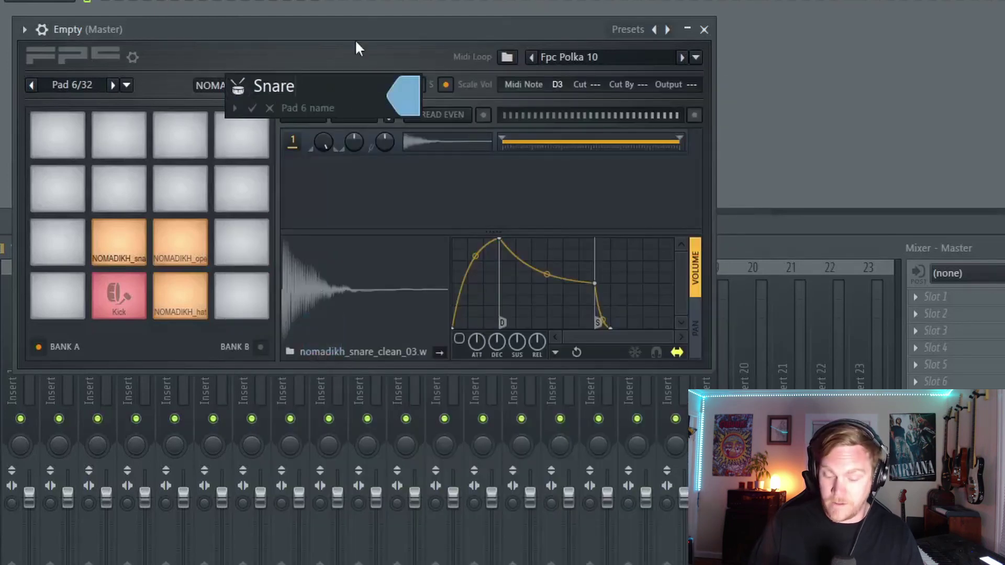
pyautogui.press('Return')
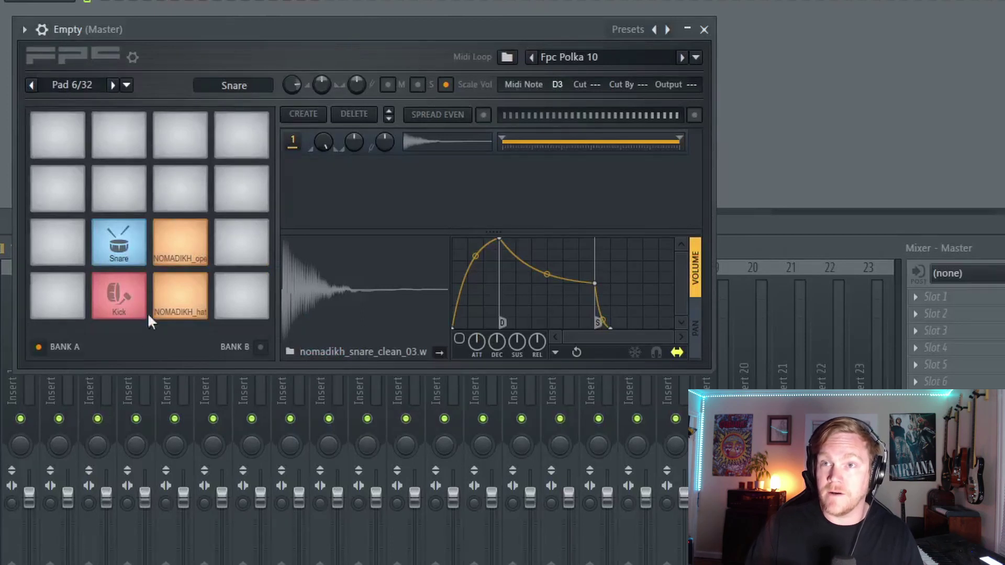
# Rename FPC pad 3 to HH and set its color to Khaki (#C3D174).
pyautogui.click(199, 313)
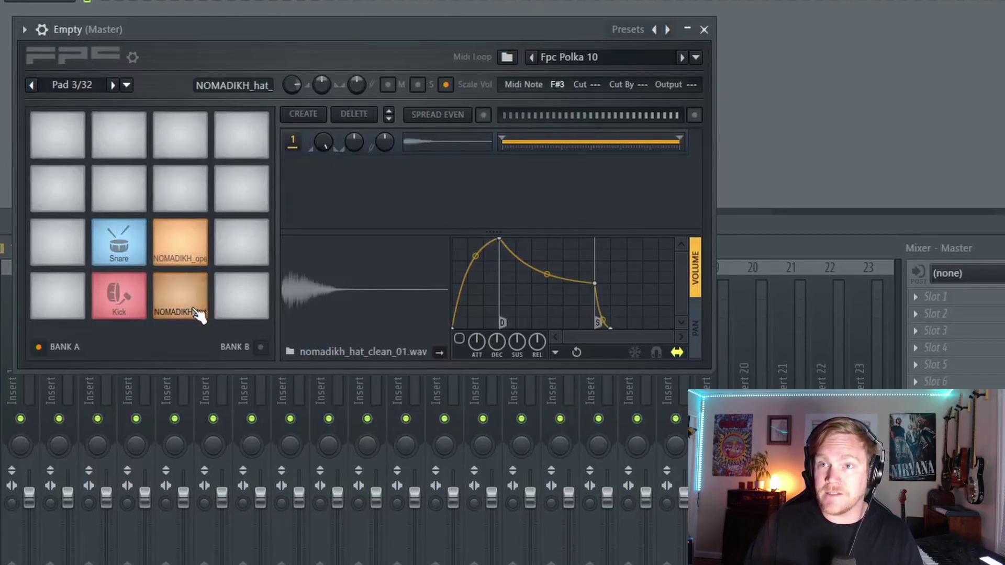
pyautogui.click(202, 85)
pyautogui.write('HH')
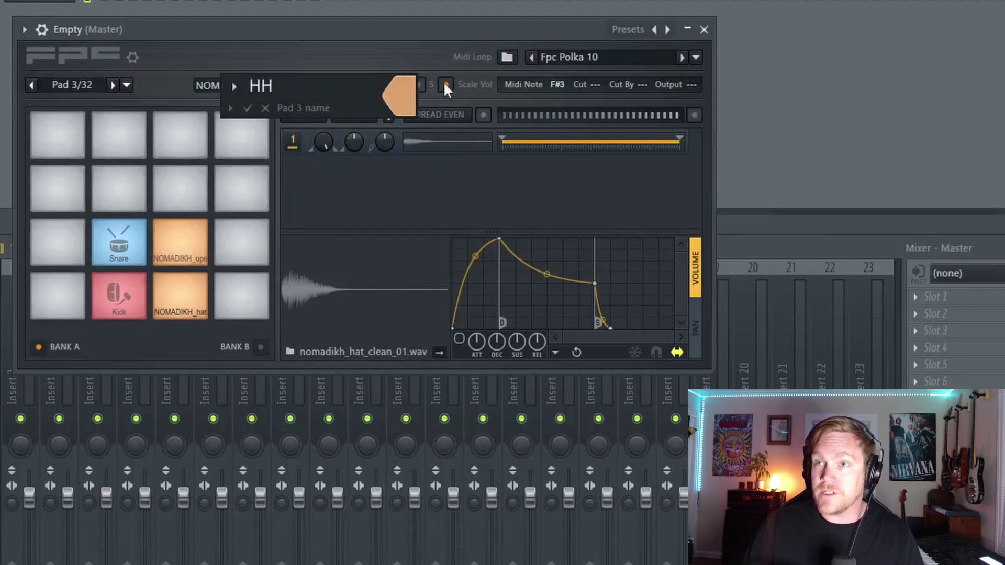
pyautogui.click(411, 95)
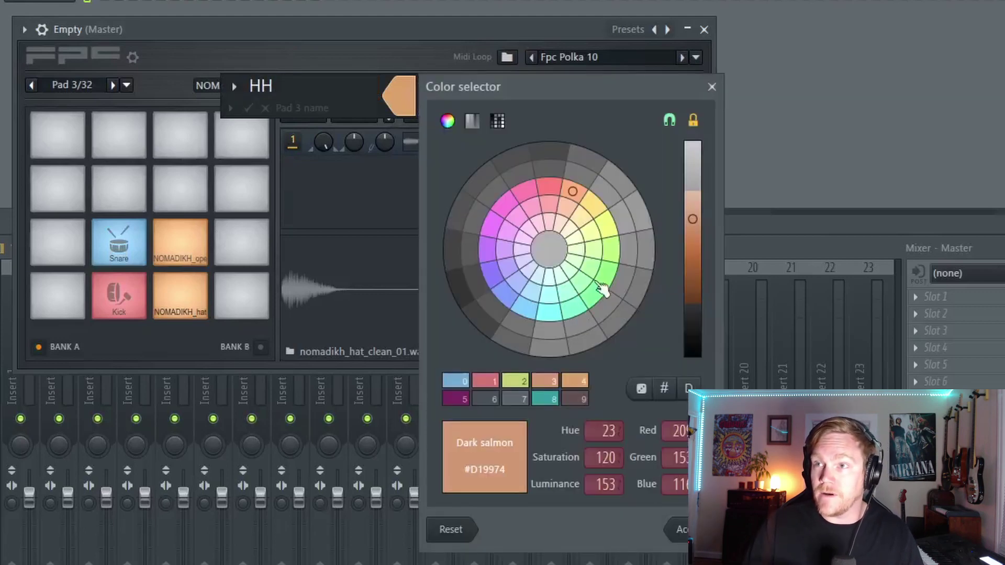
pyautogui.click(605, 226)
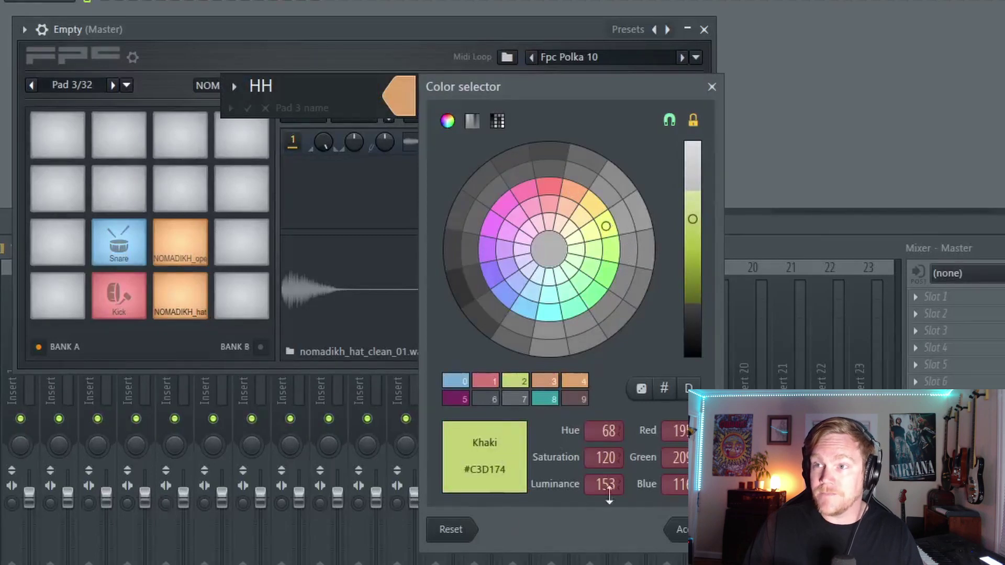
pyautogui.click(681, 532)
# Give the HH pad the hi-hat stand icon from the instrument icons.
pyautogui.click(234, 88)
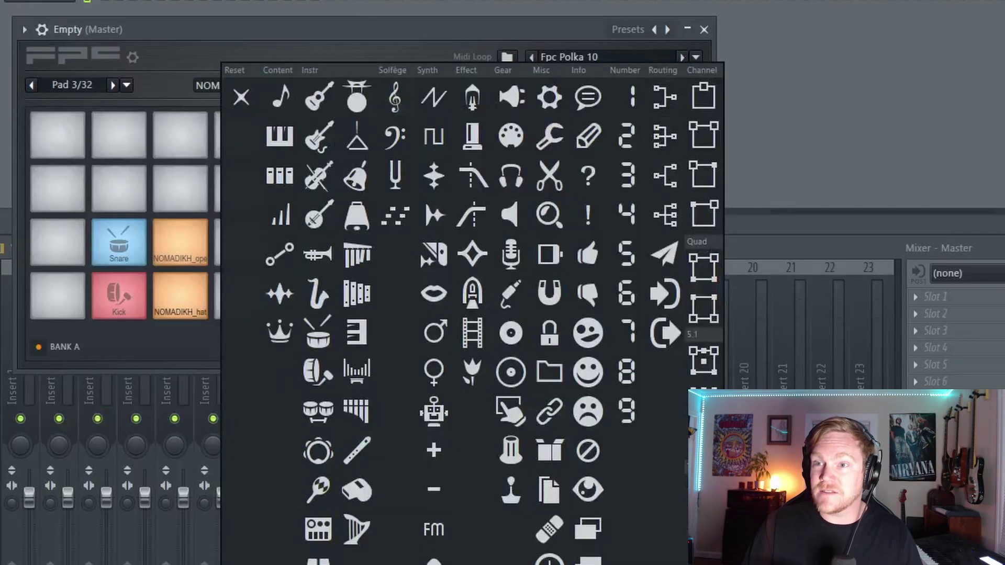
pyautogui.click(314, 562)
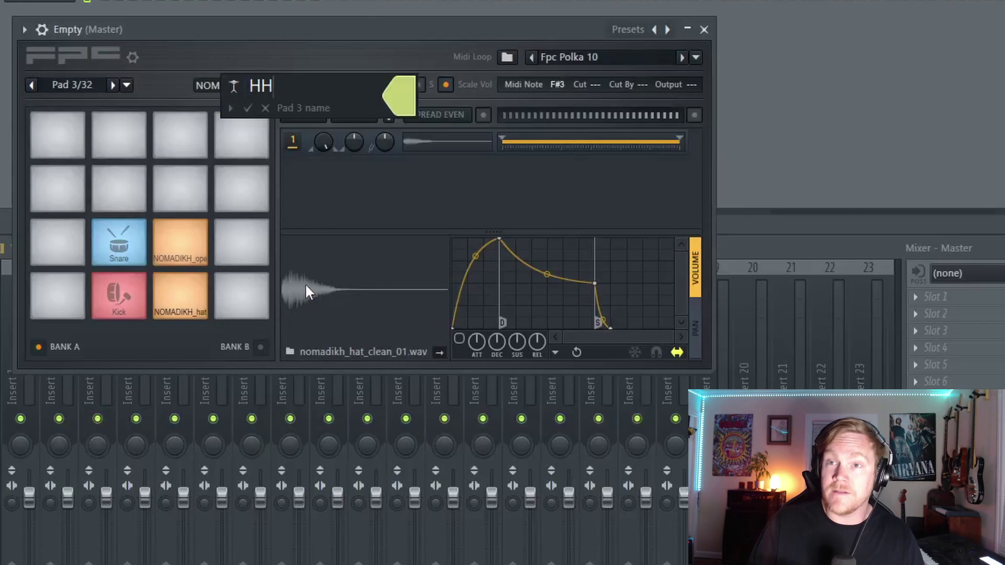
pyautogui.press('Return')
# Rename FPC pad 7 to OHH and set its color to the same yellow-green as the HH pad.
pyautogui.click(194, 258)
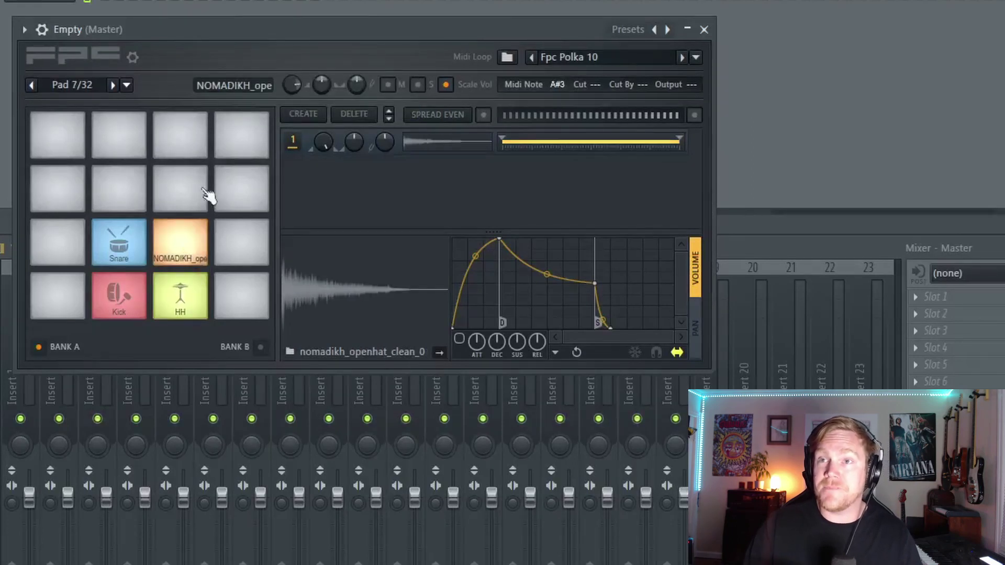
pyautogui.click(249, 84)
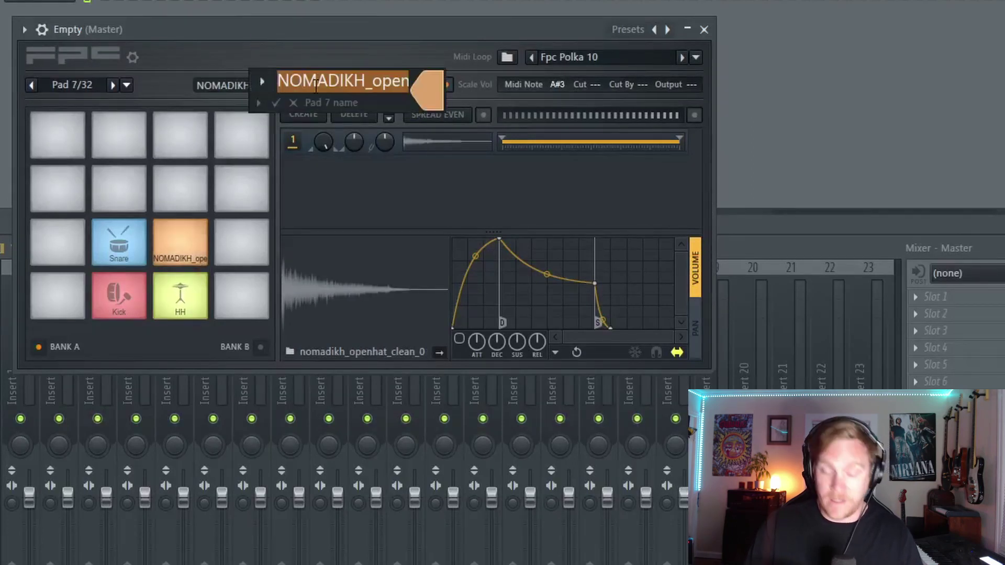
pyautogui.write('OHH')
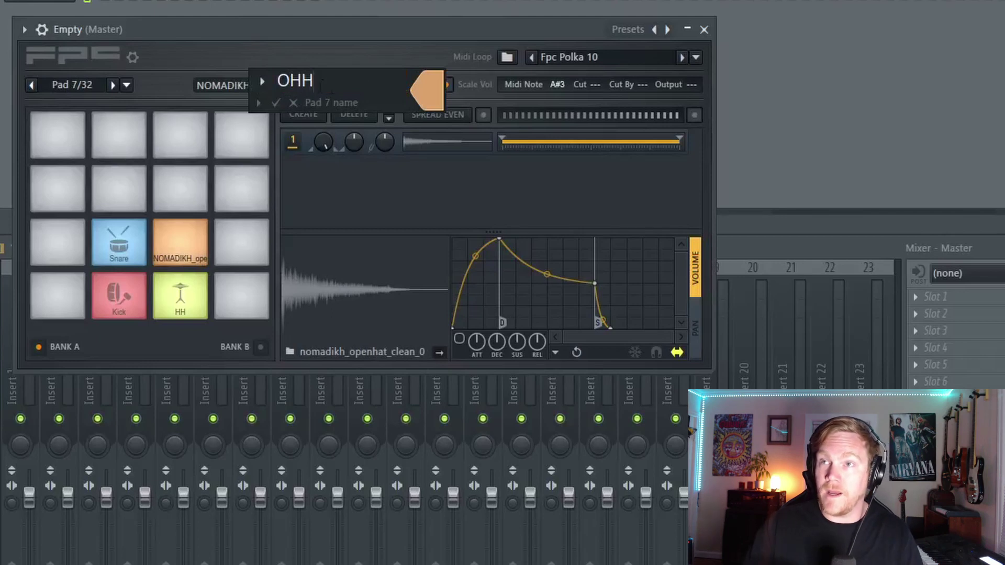
pyautogui.click(428, 95)
pyautogui.moveTo(645, 292)
pyautogui.mouseDown()
pyautogui.moveTo(643, 227)
pyautogui.moveTo(634, 221)
pyautogui.mouseUp()
pyautogui.click(567, 513)
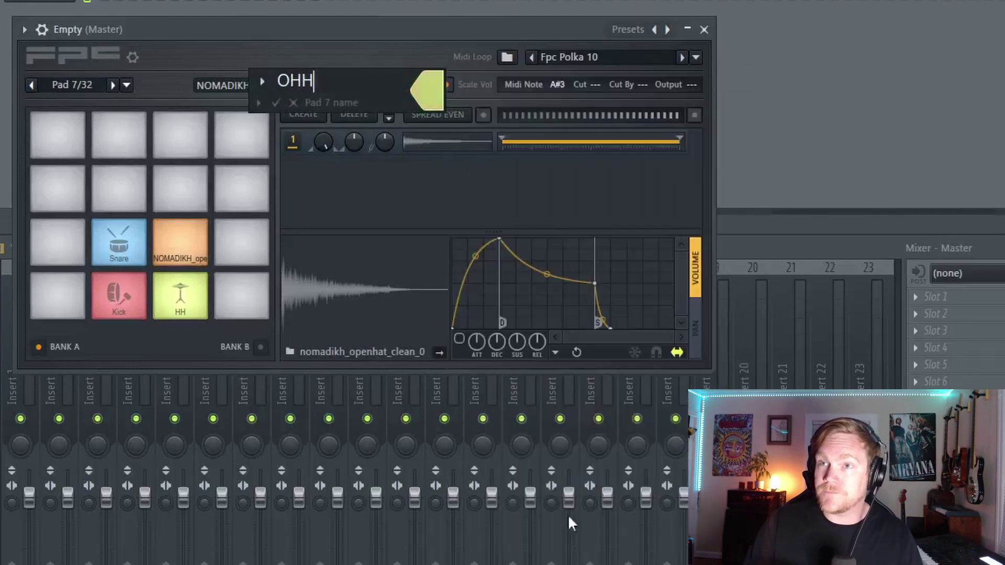
# Give the OHH pad the open hi-hat stand icon.
pyautogui.click(264, 85)
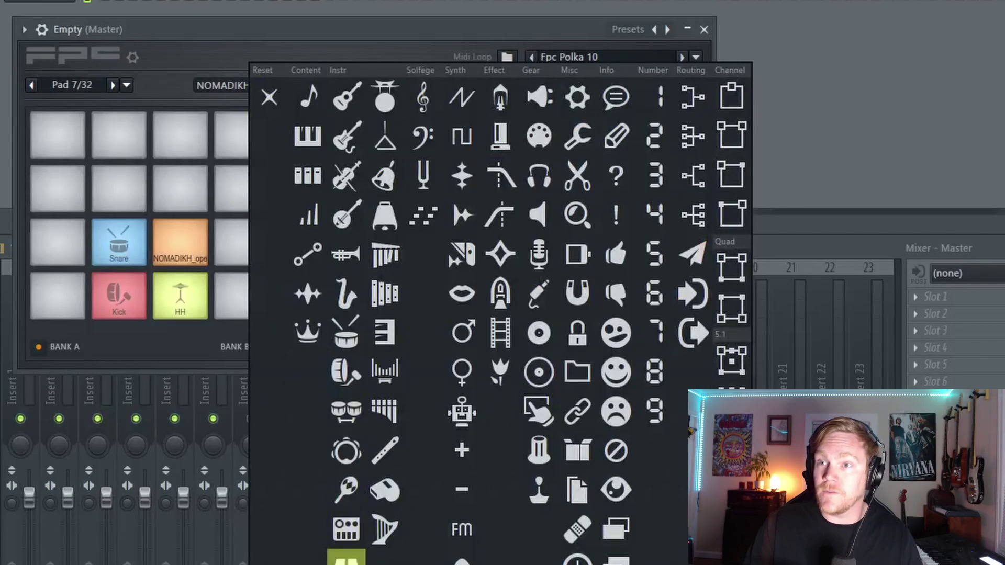
pyautogui.click(246, 342)
pyautogui.press('Return')
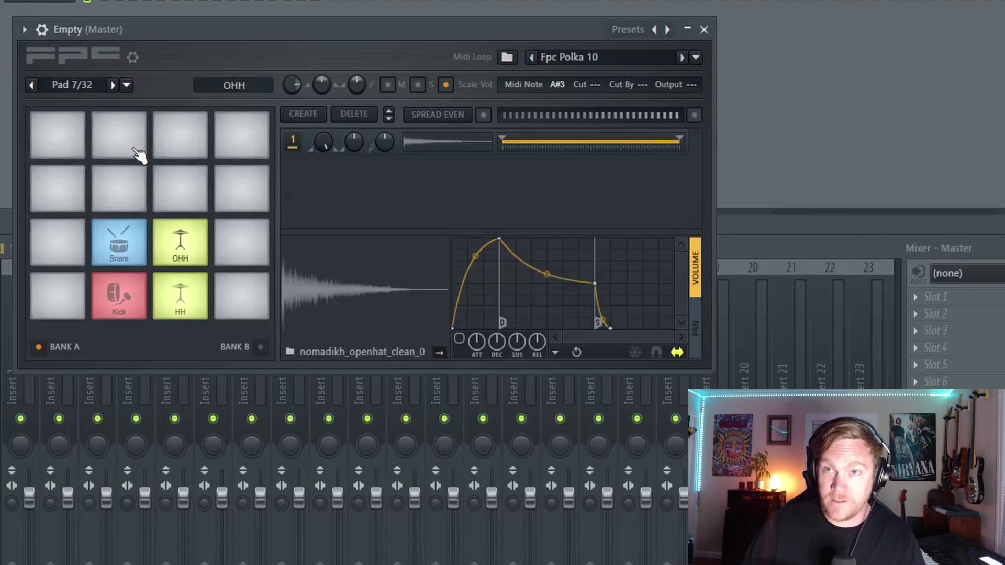
# Audition the OHH and HH pads in alternation to hear how the open and closed hats overlap.
pyautogui.click(189, 261)
pyautogui.click(192, 294)
pyautogui.click(192, 262)
pyautogui.click(191, 297)
pyautogui.click(188, 288)
pyautogui.click(192, 287)
pyautogui.click(191, 288)
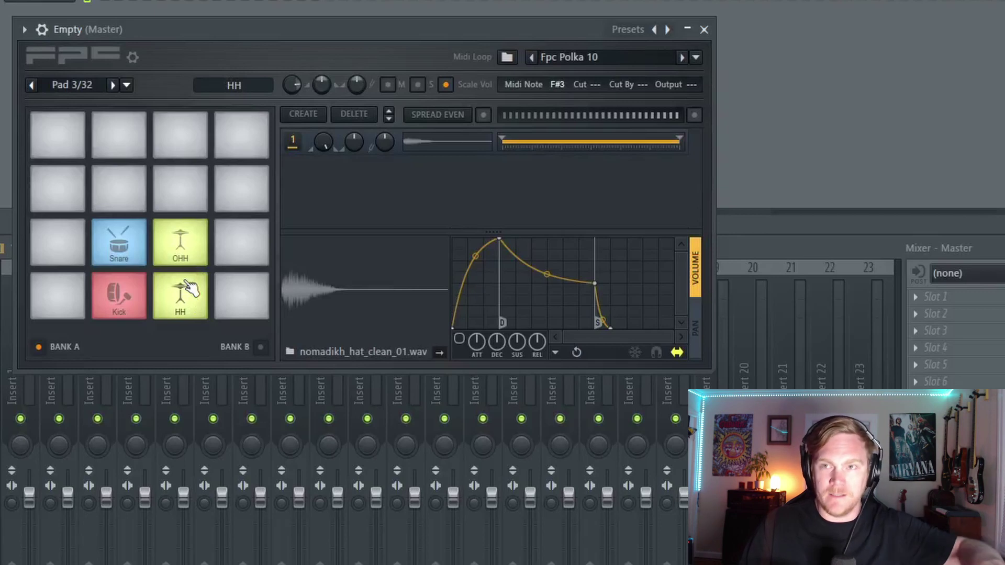
pyautogui.click(197, 264)
pyautogui.click(190, 287)
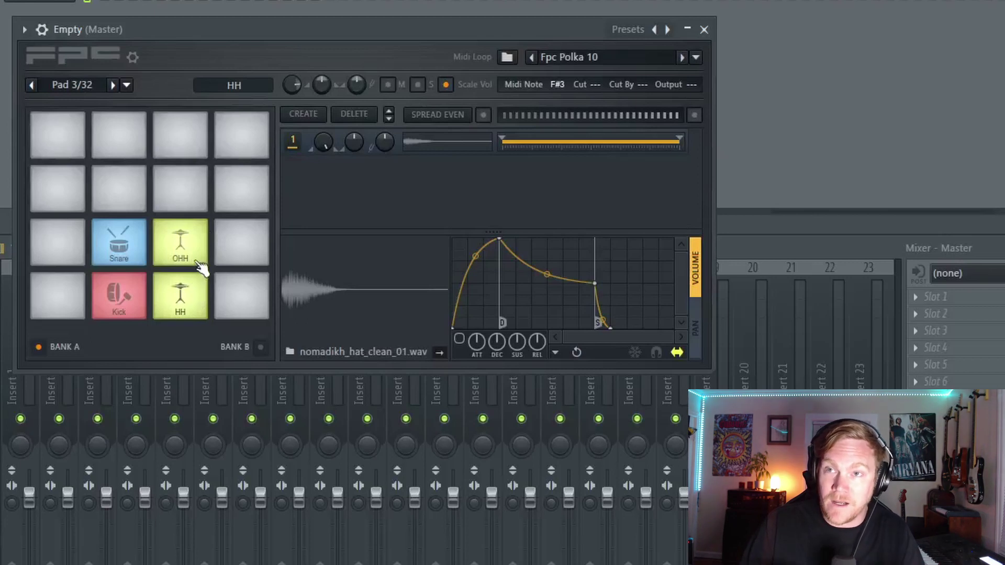
# Set Cut to 0 on both the OHH and HH pads, and set Cut By to 0 on the OHH pad.
pyautogui.click(201, 266)
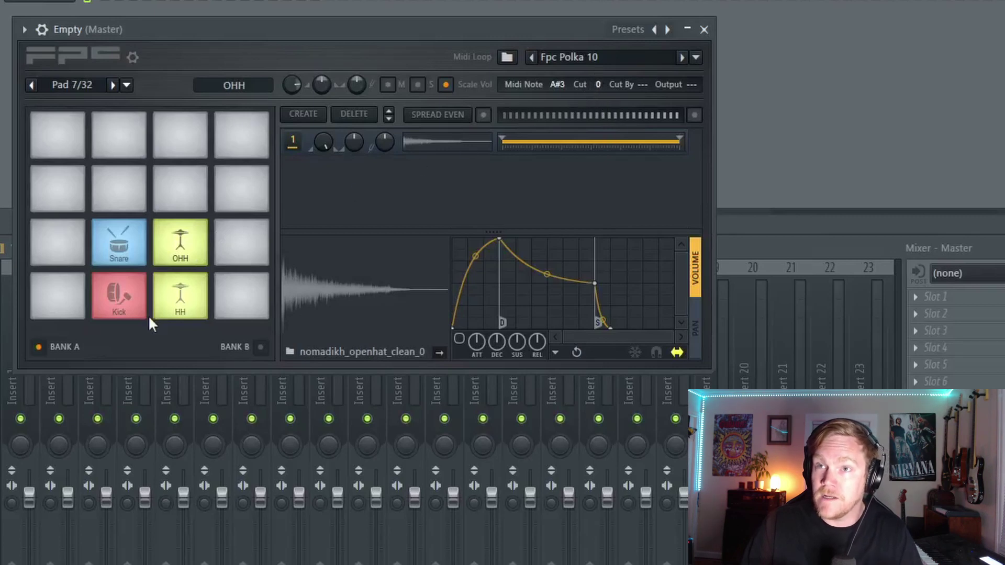
pyautogui.click(181, 300)
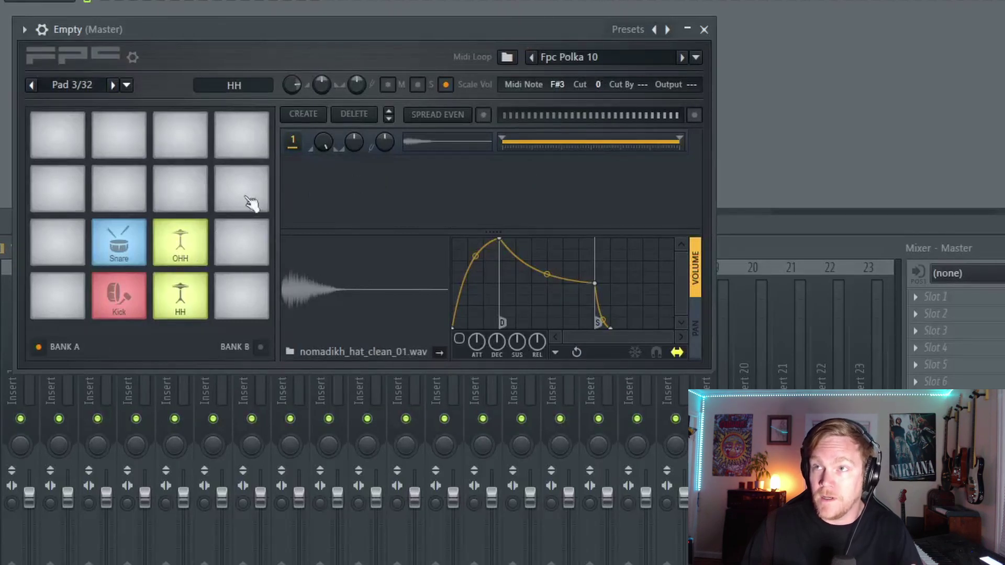
pyautogui.click(202, 257)
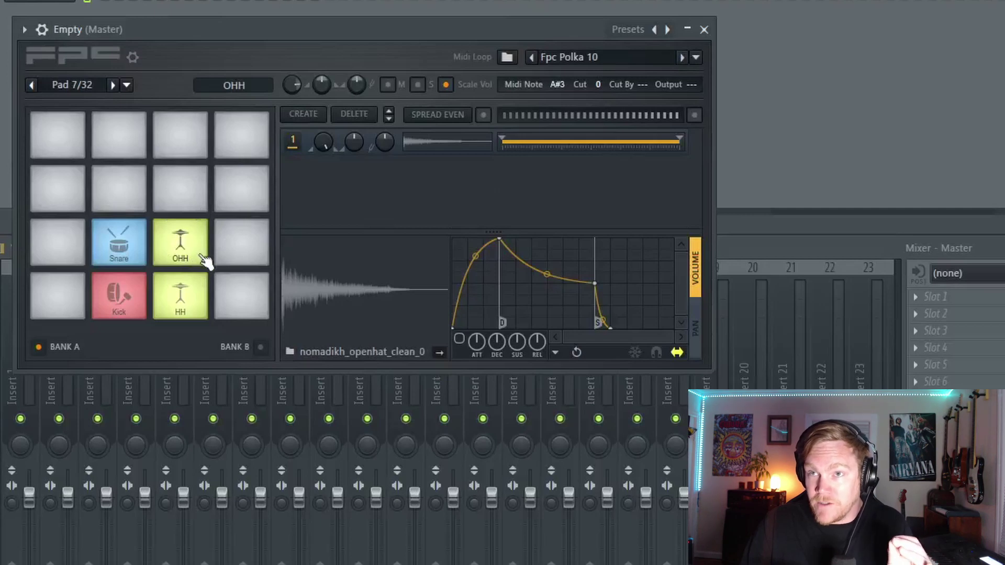
pyautogui.click(204, 260)
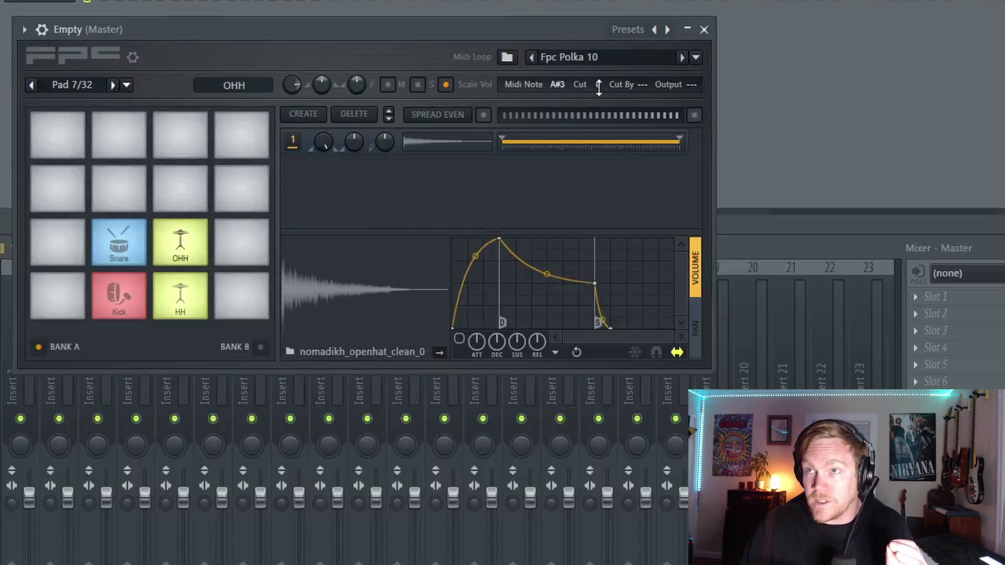
pyautogui.scroll(1, 636, 86)
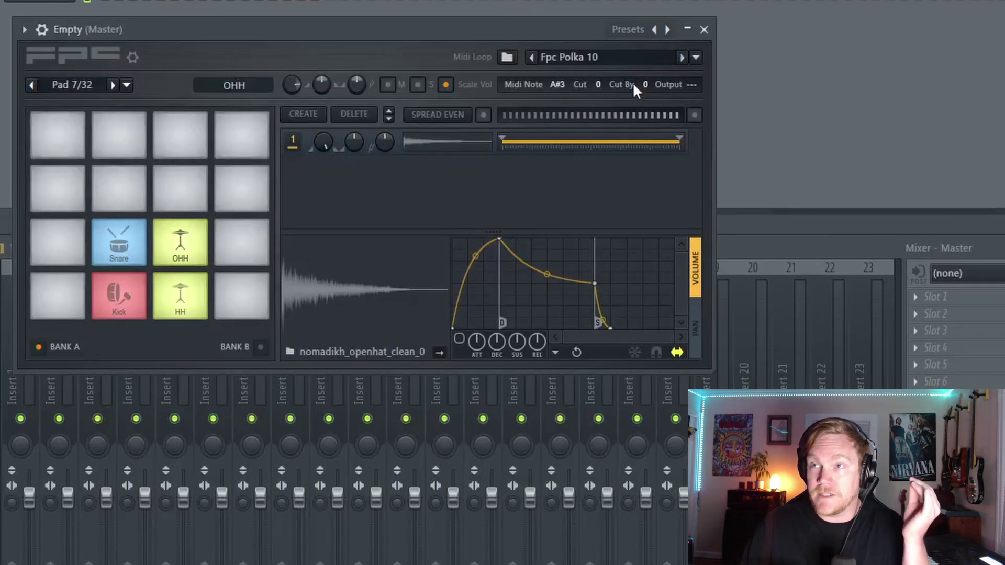
# Play the OHH and HH pads alternately to test whether the closed hat chokes the open hat.
pyautogui.click(191, 264)
pyautogui.click(195, 293)
pyautogui.click(195, 262)
pyautogui.click(195, 278)
pyautogui.click(196, 314)
pyautogui.click(194, 264)
pyautogui.click(189, 295)
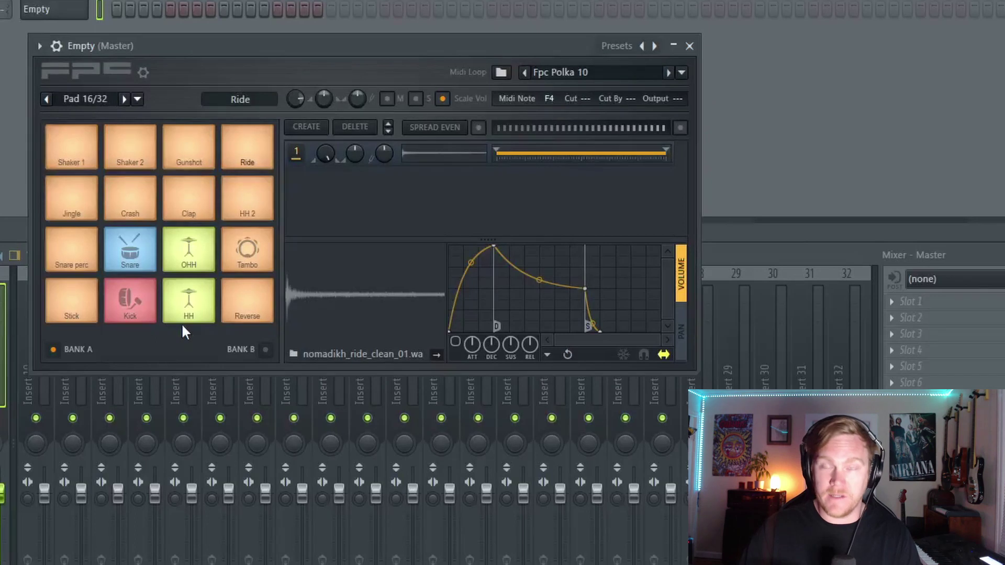
# Audition all sixteen FPC pads, from Stick, Kick and HH up to Ride, Gunshot, Shaker 2 and Shaker 1.
pyautogui.moveTo(413, 47); pyautogui.dragTo(507, 47)
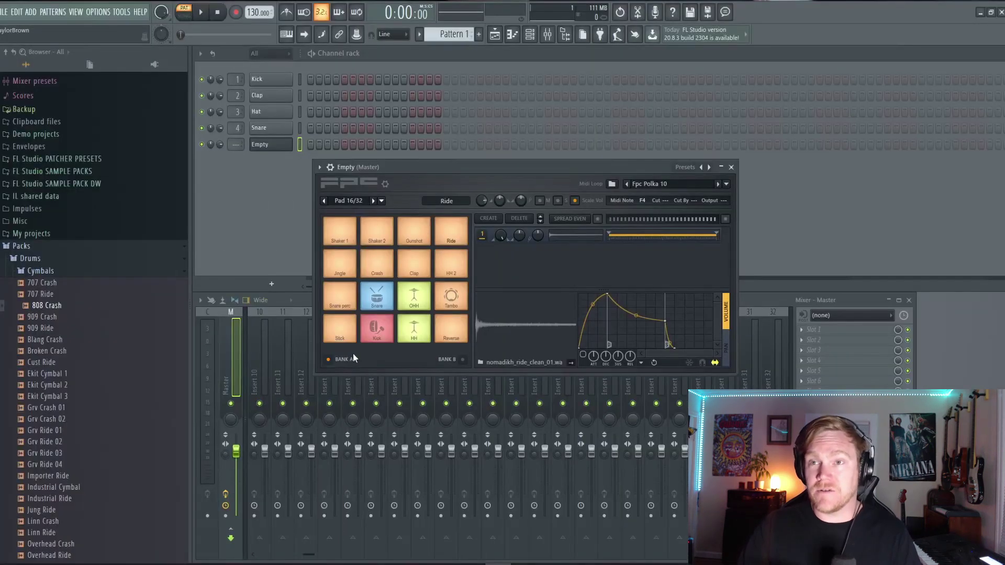
pyautogui.click(346, 340)
pyautogui.click(382, 334)
pyautogui.click(426, 338)
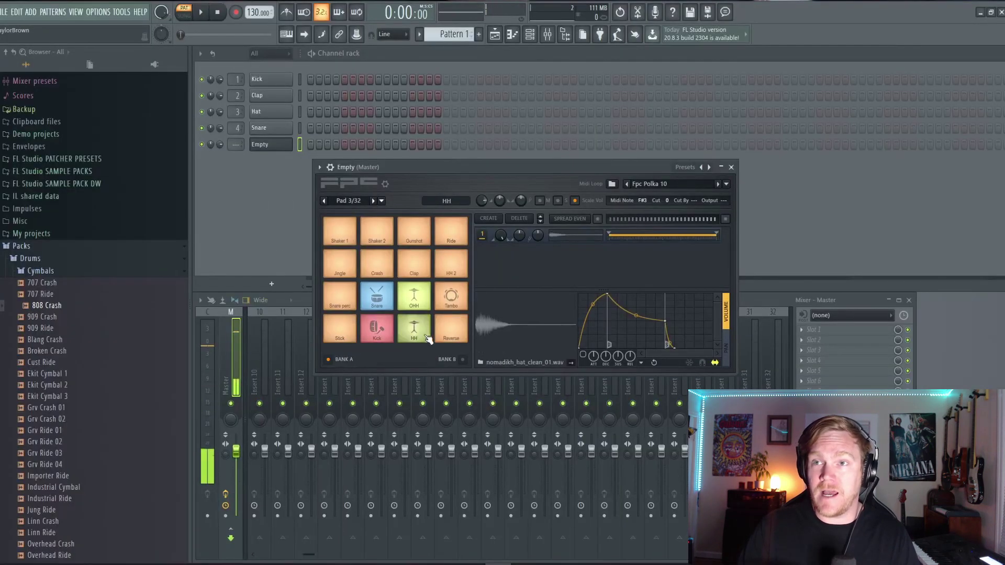
pyautogui.click(417, 308)
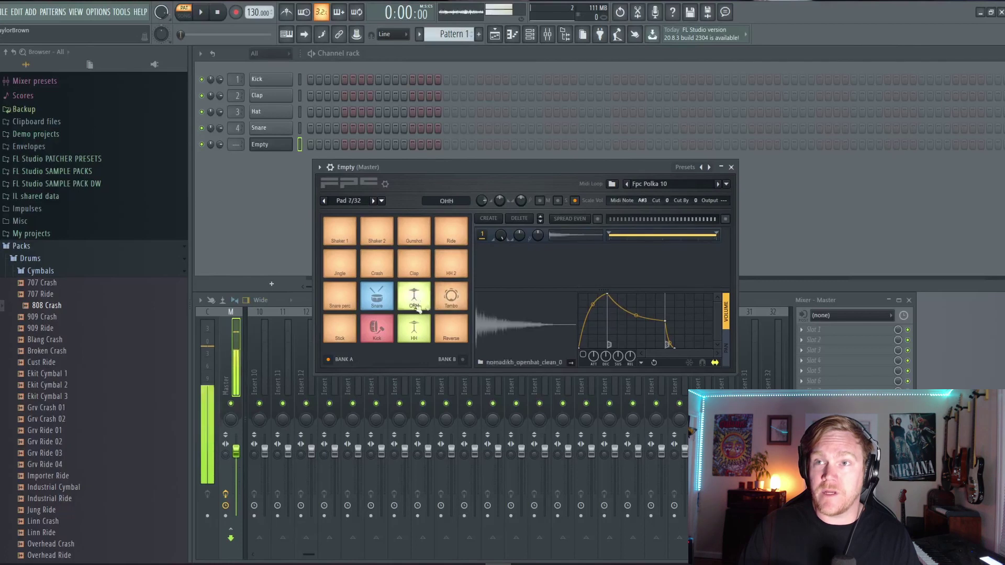
pyautogui.click(378, 308)
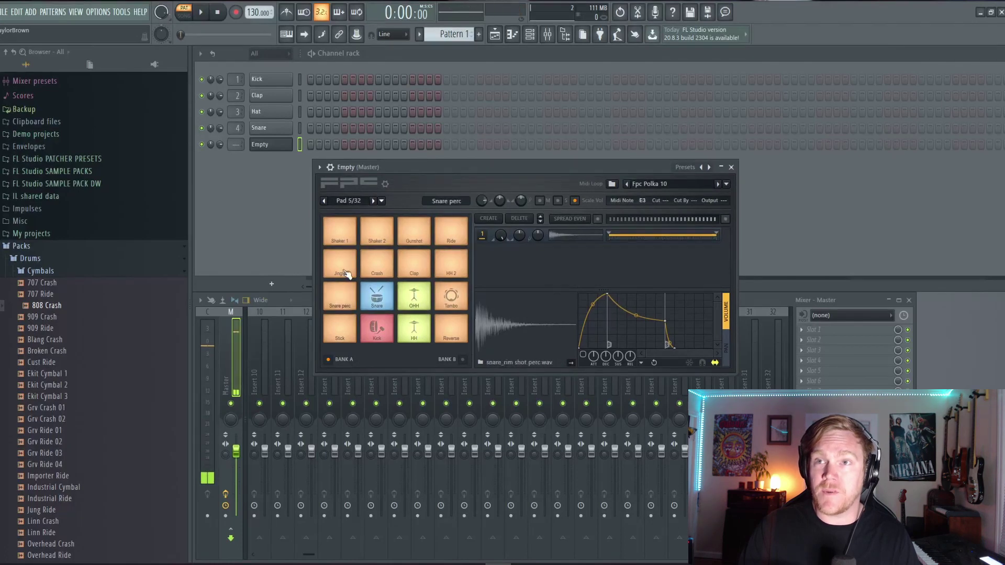
pyautogui.click(348, 304)
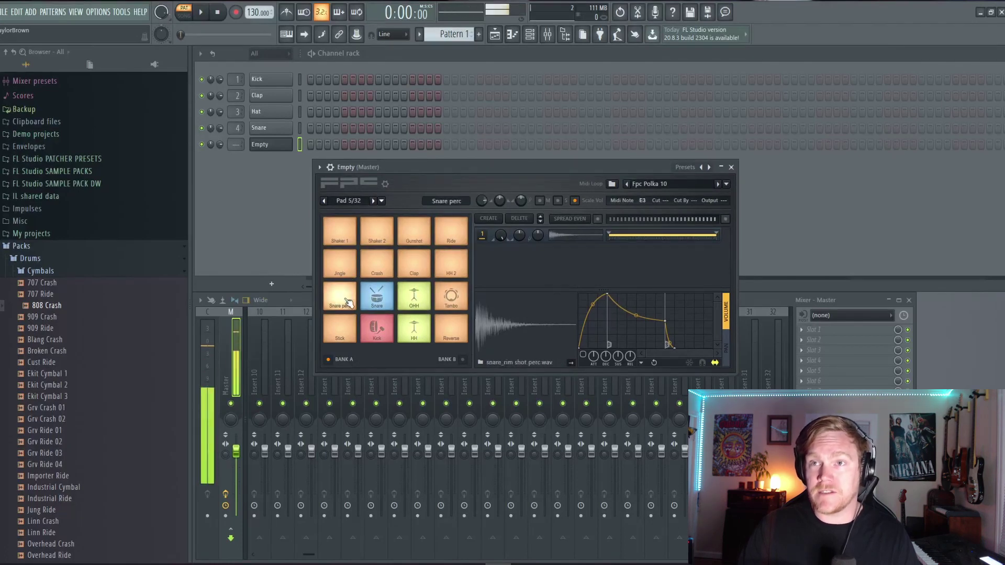
pyautogui.click(341, 268)
pyautogui.click(378, 267)
pyautogui.click(425, 275)
pyautogui.click(462, 276)
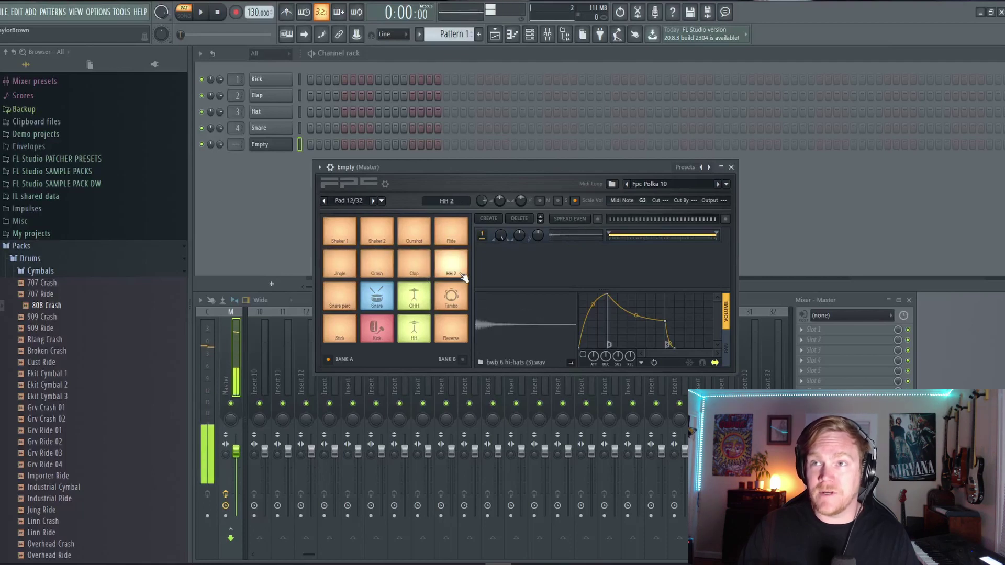
pyautogui.click(461, 240)
pyautogui.click(416, 238)
pyautogui.click(379, 239)
pyautogui.click(344, 242)
pyautogui.click(344, 242)
pyautogui.click(344, 242)
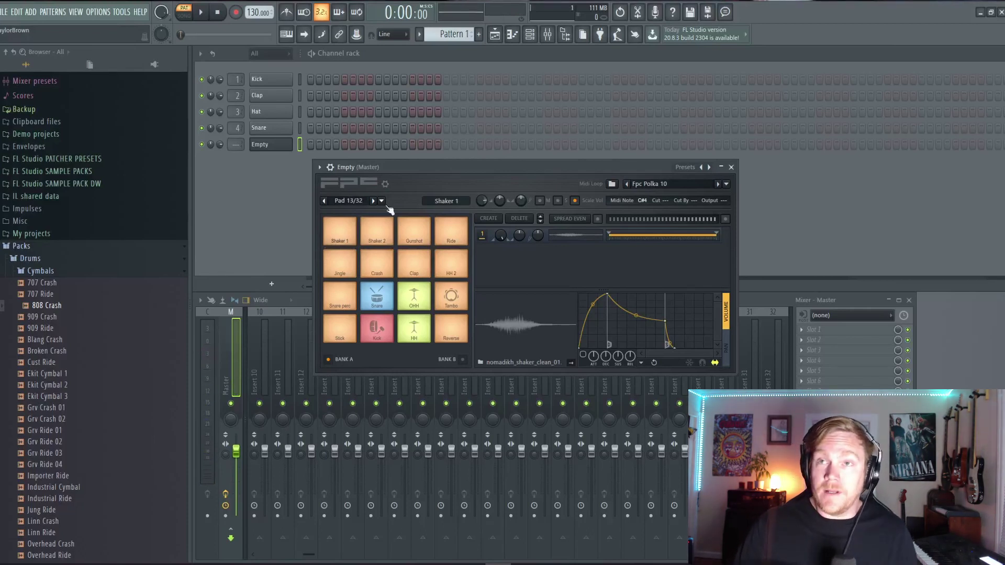
# Close the FPC window and delete the Kick, Clap, Hat and Snare channels, keeping only the FPC channel.
pyautogui.moveTo(479, 167); pyautogui.dragTo(460, 159)
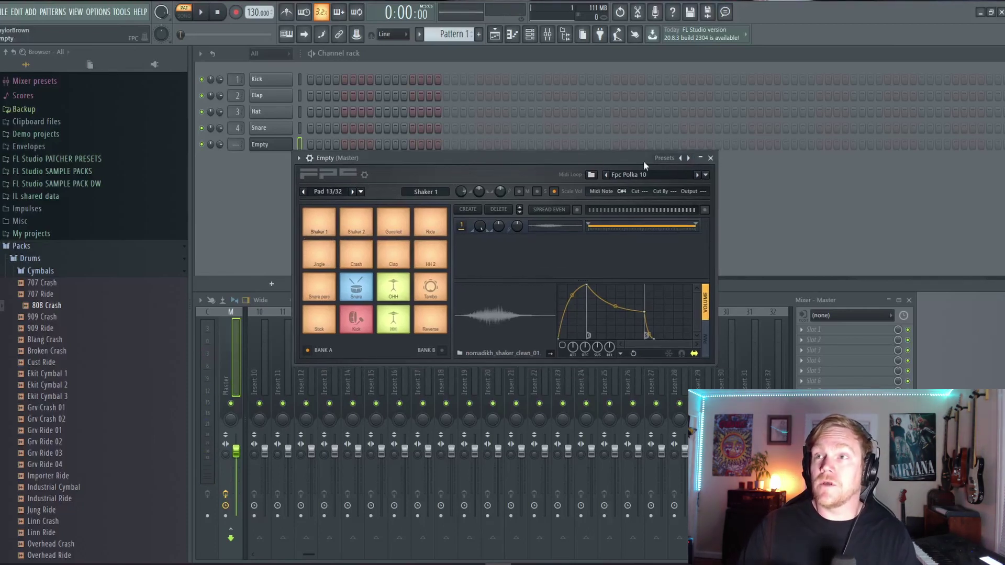
pyautogui.click(710, 158)
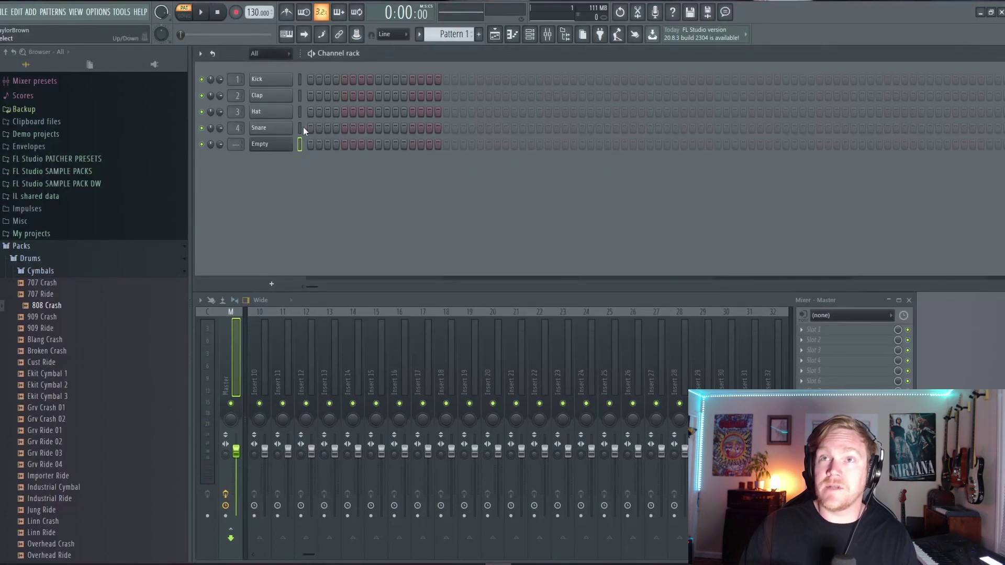
pyautogui.moveTo(302, 127); pyautogui.dragTo(303, 83)
pyautogui.hotkey('alt', 'Delete')
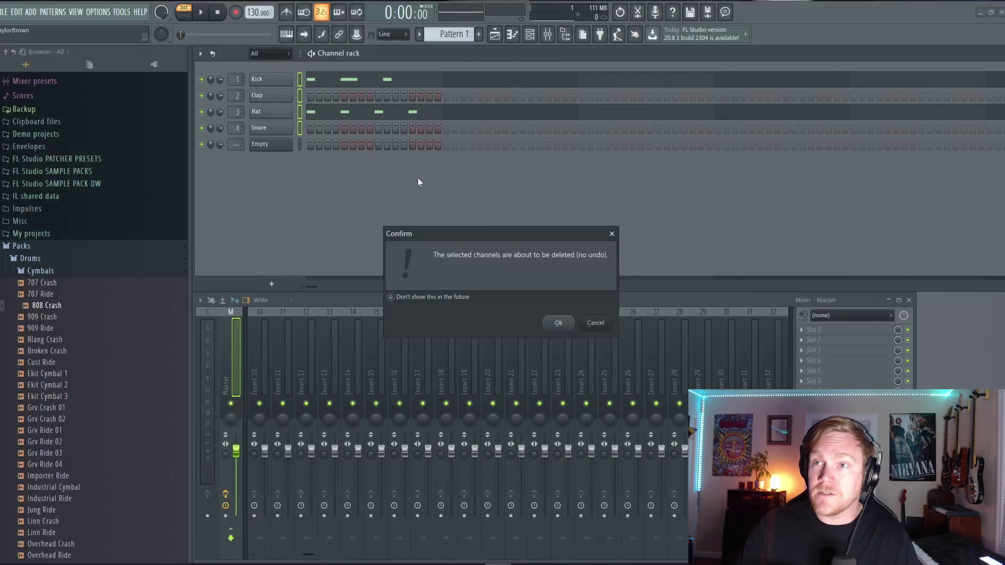
pyautogui.click(558, 324)
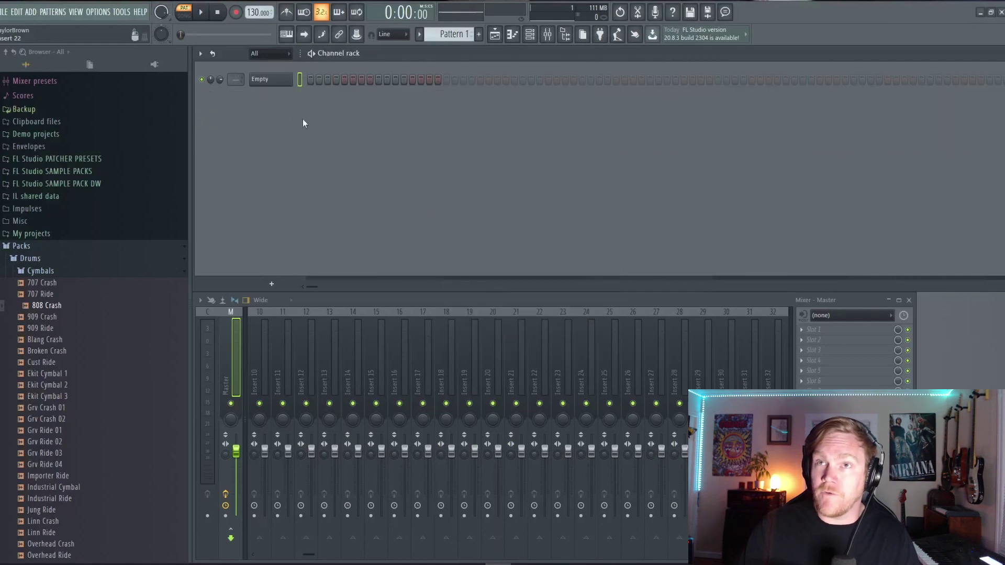
pyautogui.click(257, 80)
pyautogui.click(710, 158)
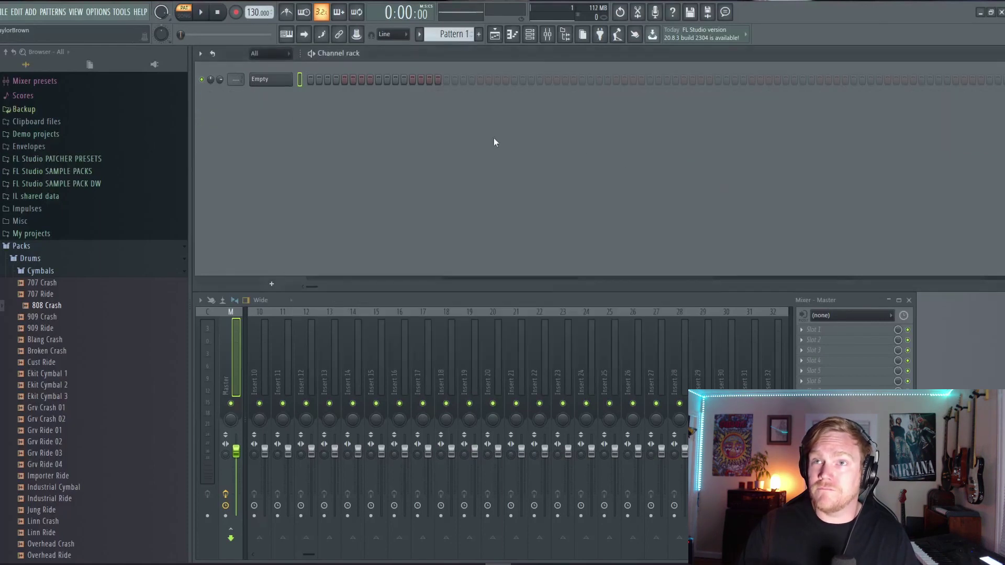
# Rename the remaining channel "FPC", color it dark magenta #762843 and give it the drum machine icon.
pyautogui.rightClick(280, 86)
pyautogui.click(335, 102)
pyautogui.write('FPC')
pyautogui.click(327, 104)
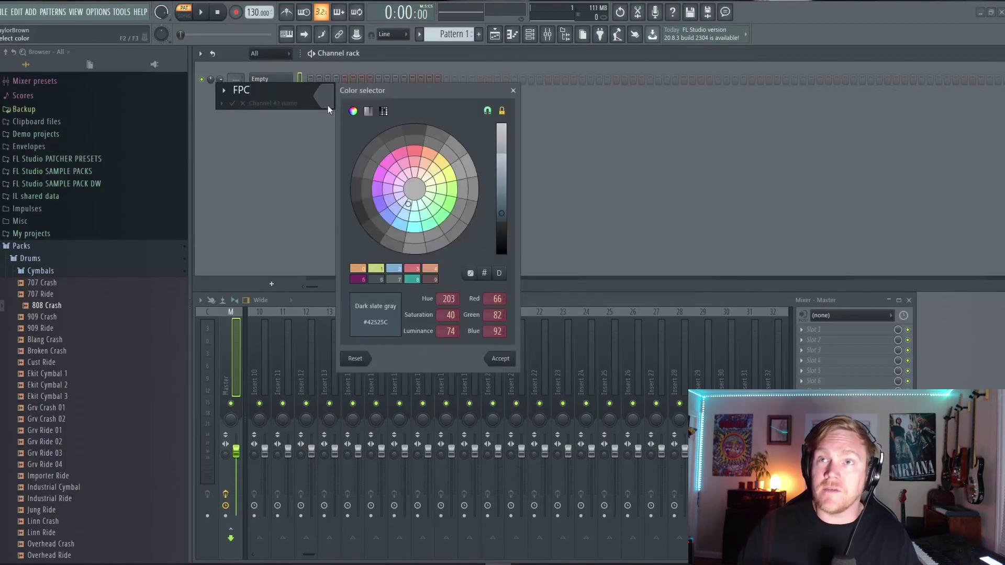
pyautogui.click(400, 155)
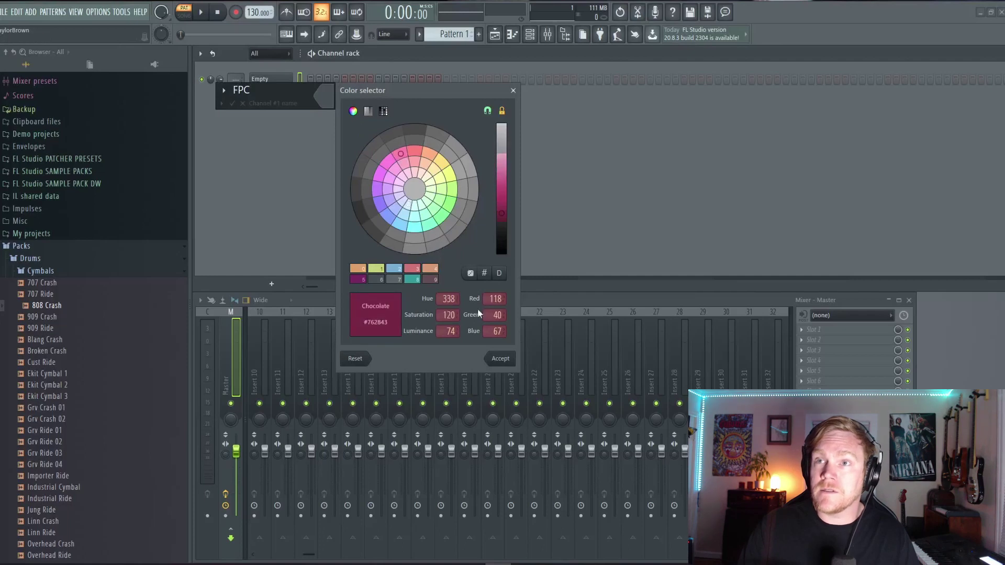
pyautogui.click(503, 359)
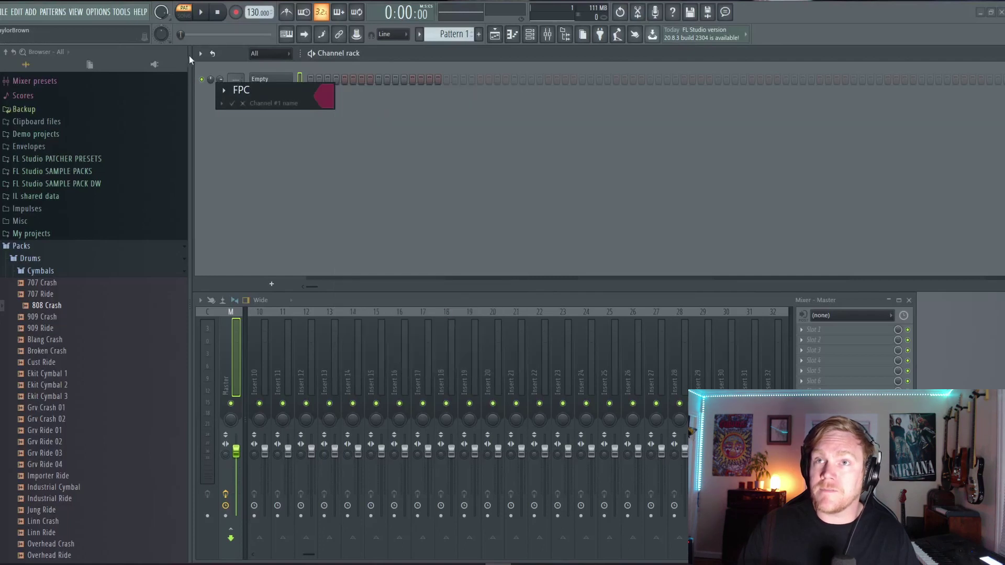
pyautogui.click(224, 90)
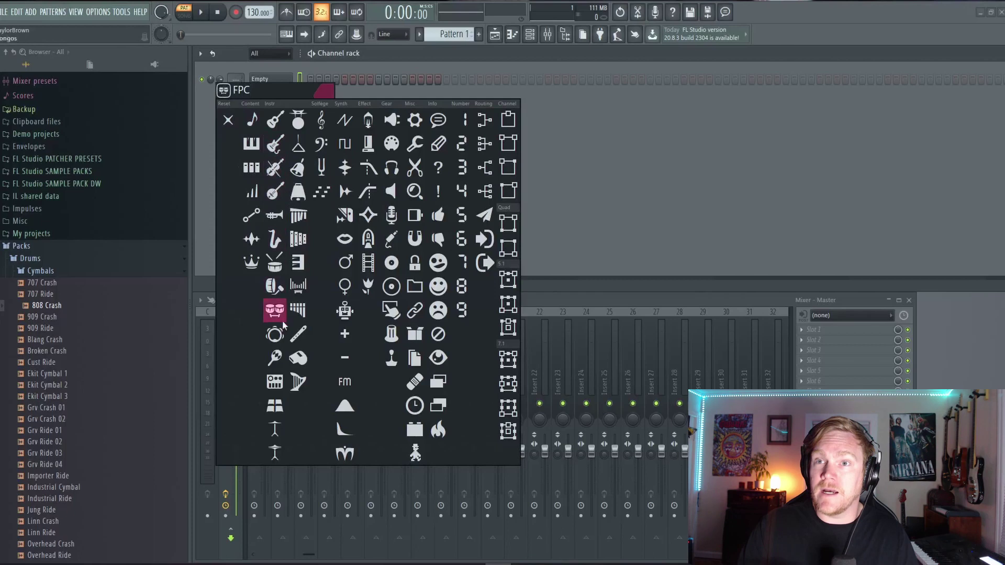
pyautogui.click(278, 386)
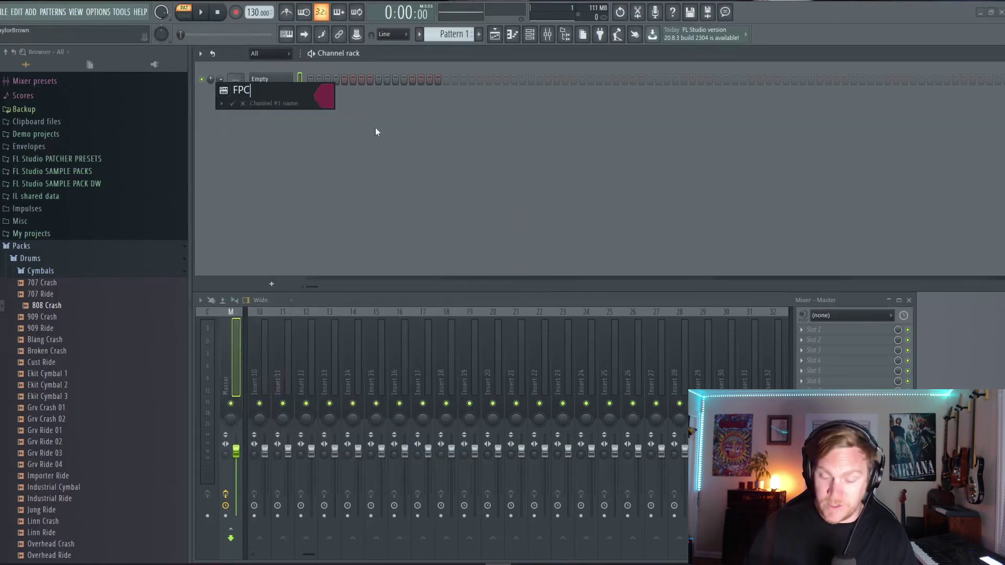
pyautogui.press('Return')
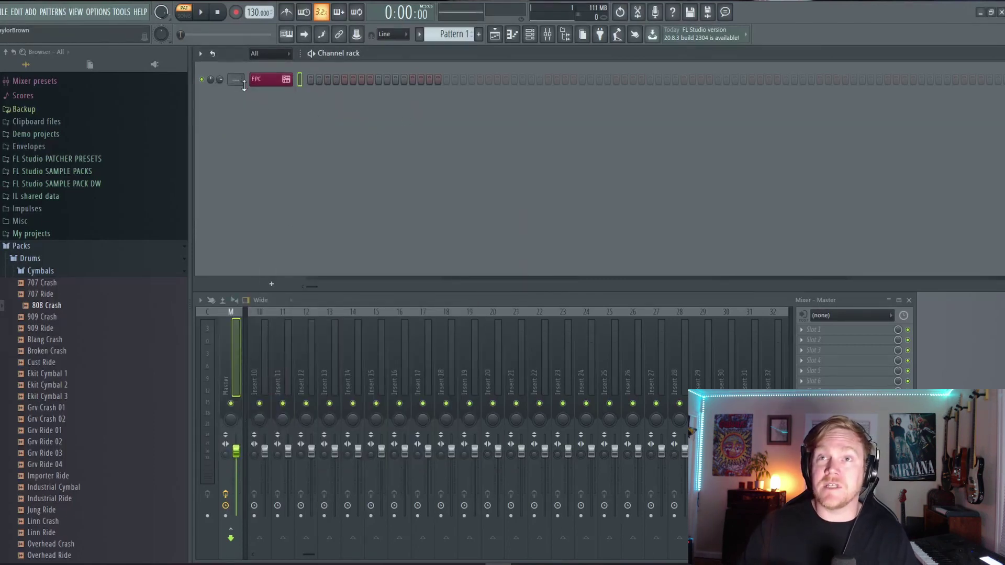
# Assign the FPC channel to mixer track 1 and route it there so the track takes its name and color.
pyautogui.scroll(1, 238, 79)
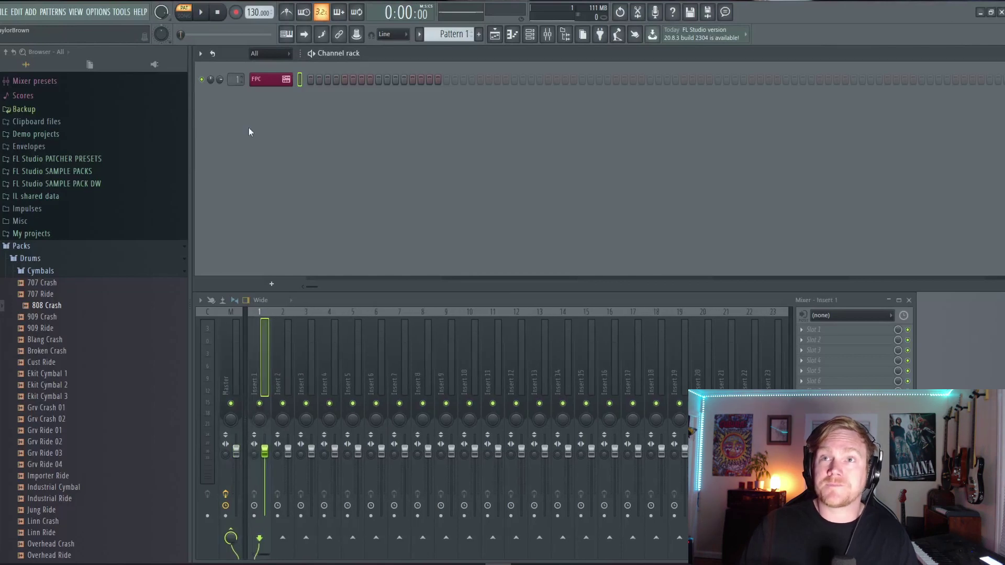
pyautogui.rightClick(259, 373)
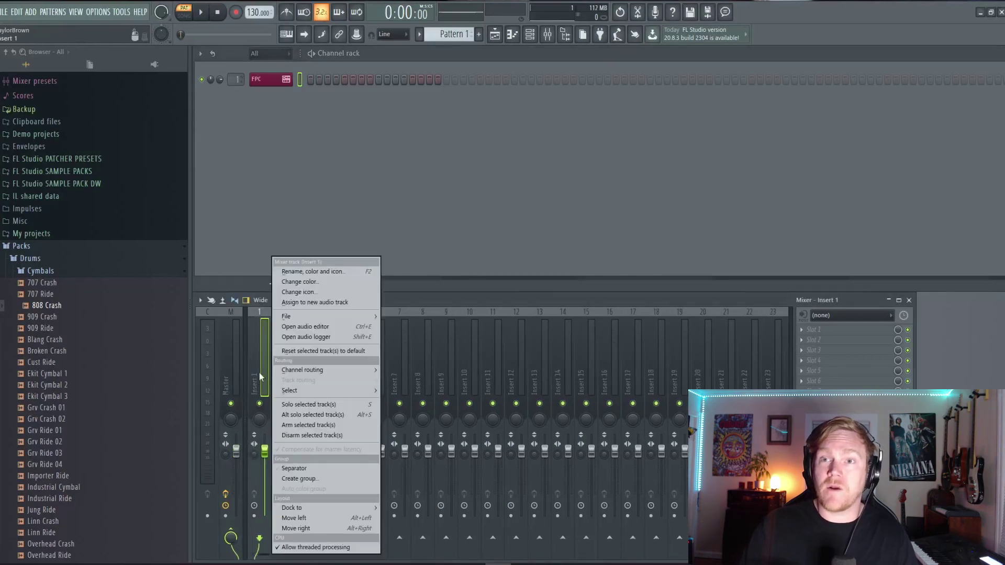
pyautogui.moveTo(293, 370)
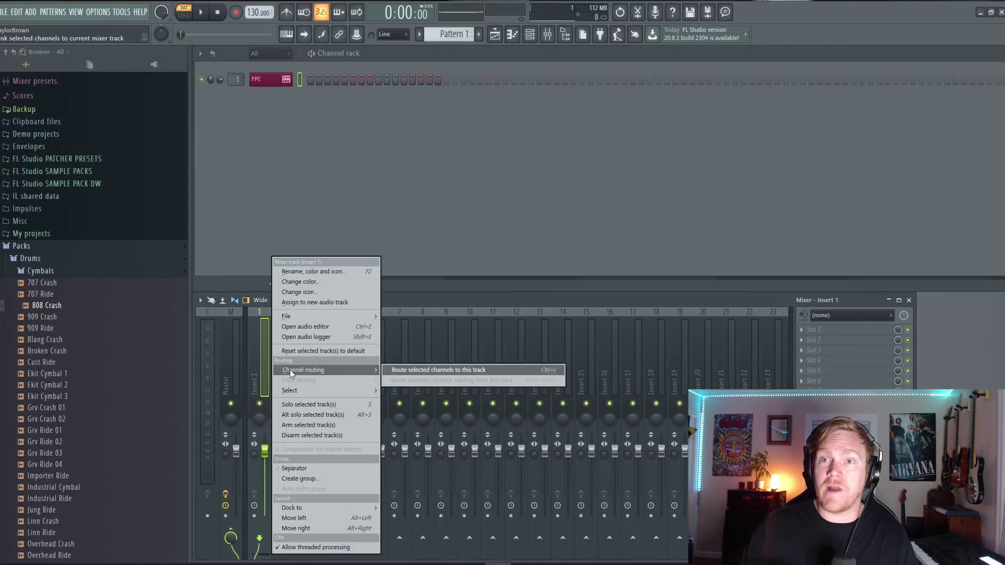
pyautogui.click(483, 372)
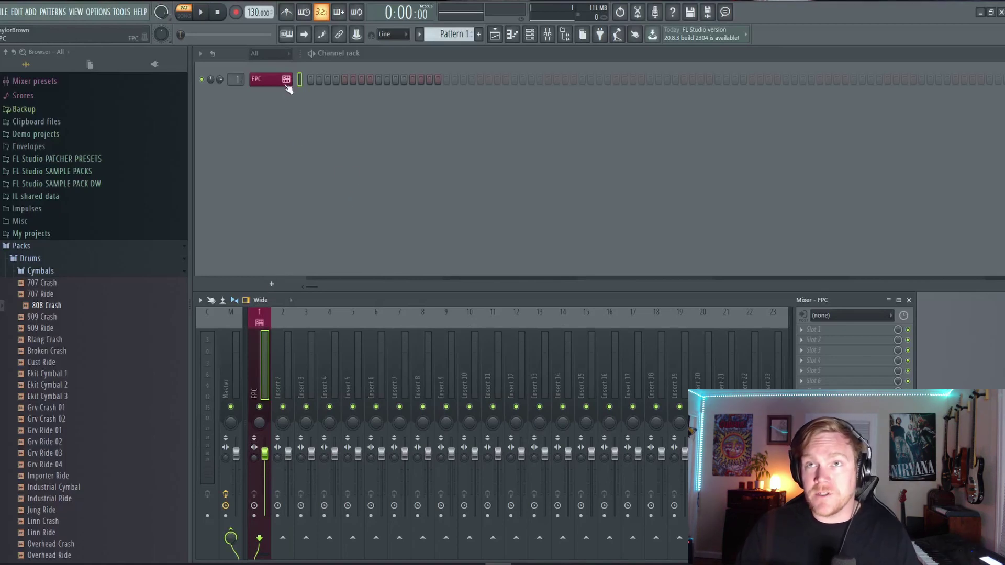
# In the FPC channel's piano roll, fill the first bar of the HH row with eight evenly spaced eighth-note hits.
pyautogui.rightClick(264, 79)
pyautogui.click(312, 80)
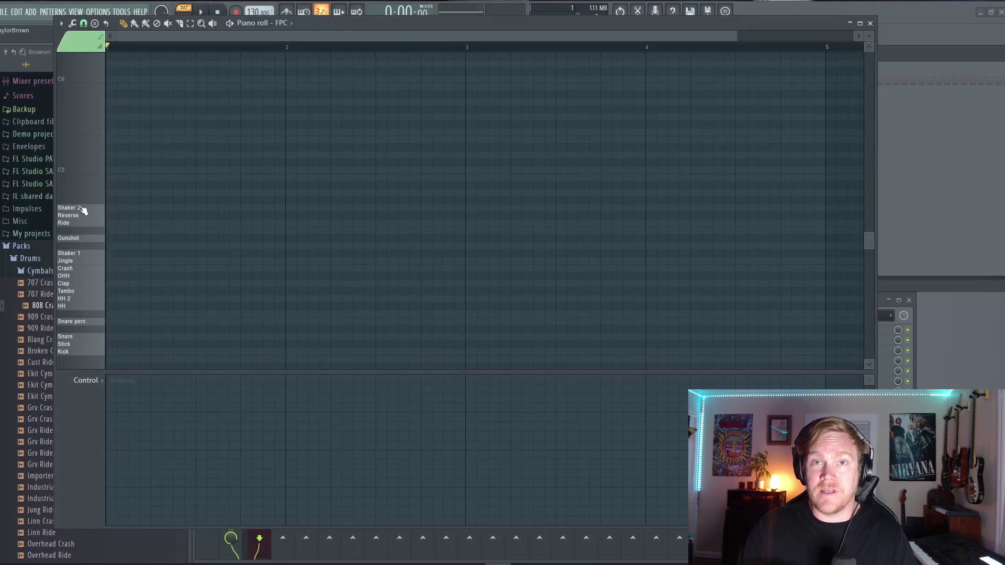
pyautogui.scroll(5, 82, 209)
pyautogui.scroll(-1, 84, 210)
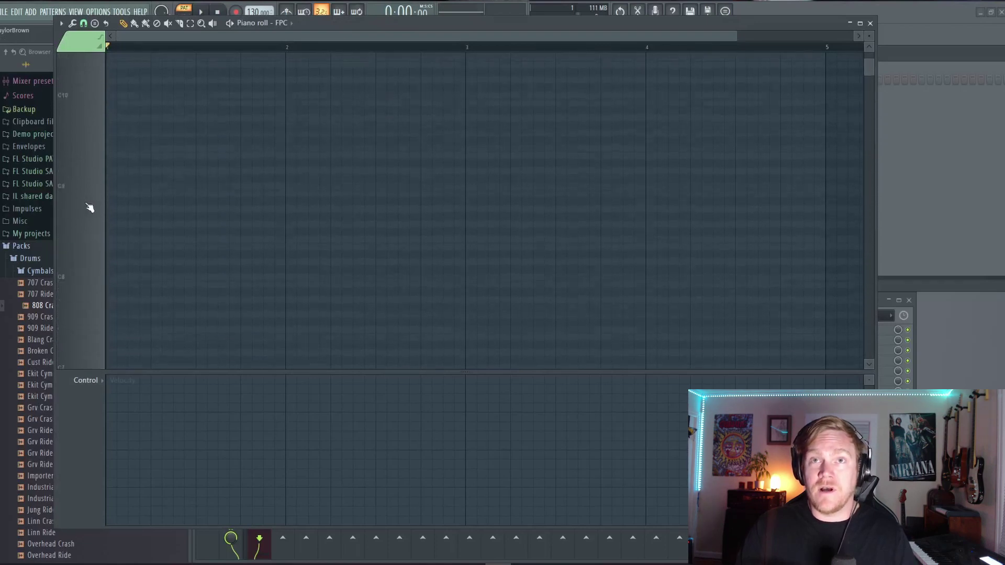
pyautogui.scroll(-6, 89, 229)
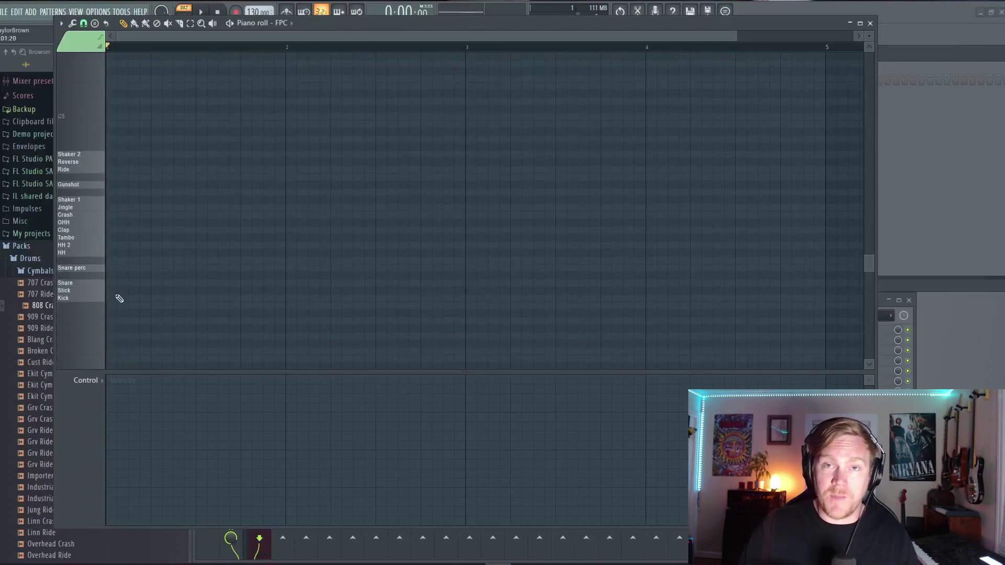
pyautogui.click(111, 253)
pyautogui.click(133, 253)
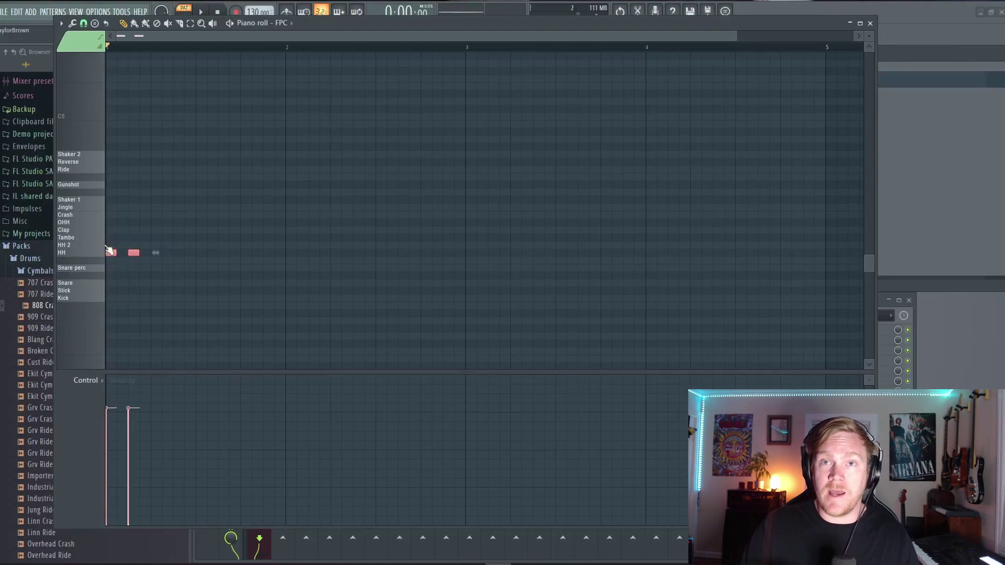
pyautogui.hotkey('ctrl', 'b')
pyautogui.hotkey('ctrl', 'b')
# Add Kick notes on beat 1, beat 3 and the off-beat after 3, and Snare notes on beats 2 and 4.
pyautogui.click(111, 298)
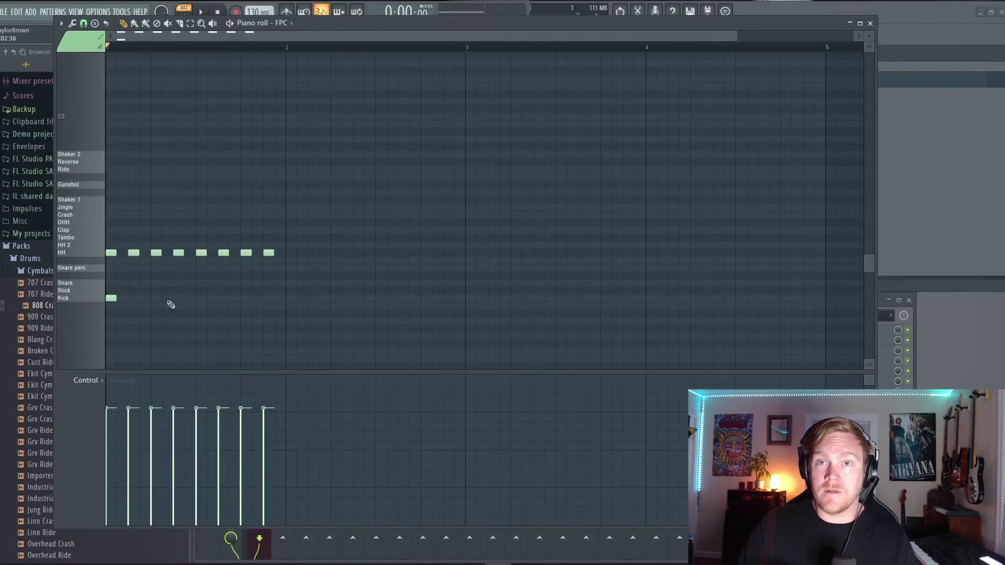
pyautogui.click(156, 283)
pyautogui.click(201, 298)
pyautogui.click(223, 298)
pyautogui.click(246, 284)
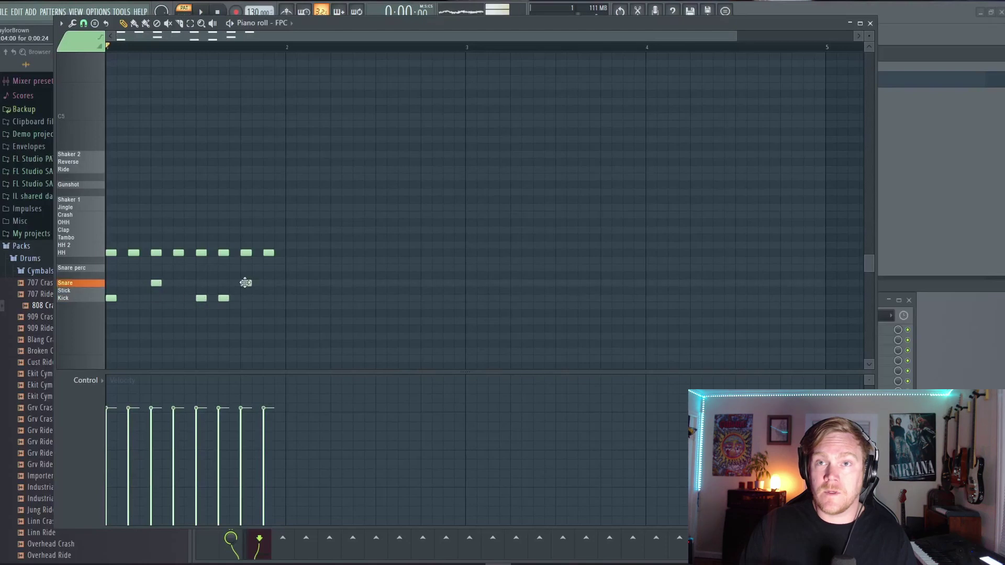
# Set the project tempo to 88 BPM and play back the drum pattern.
pyautogui.press('space')
pyautogui.press('space')
pyautogui.moveTo(259, 12); pyautogui.dragTo(259, 42)
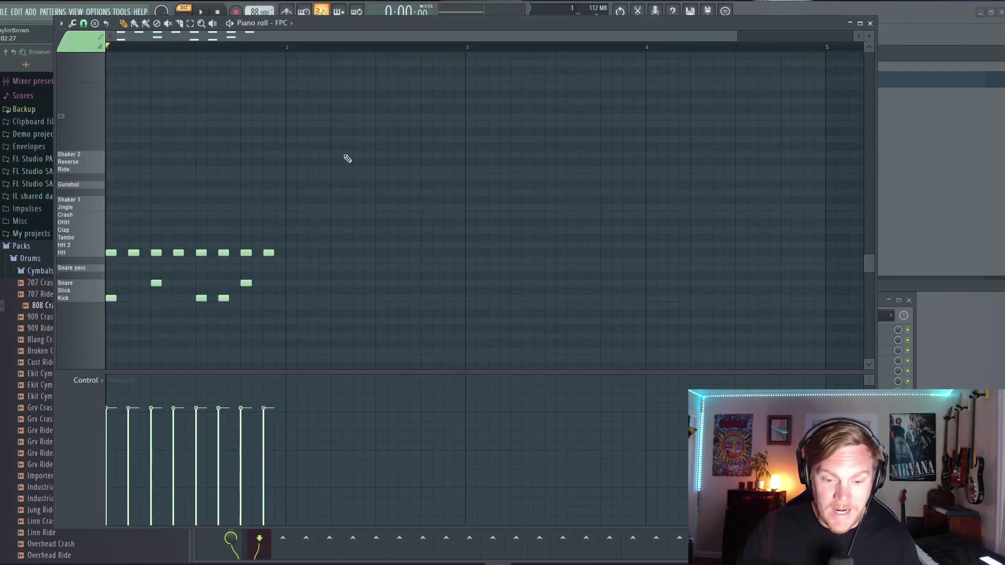
pyautogui.press('space')
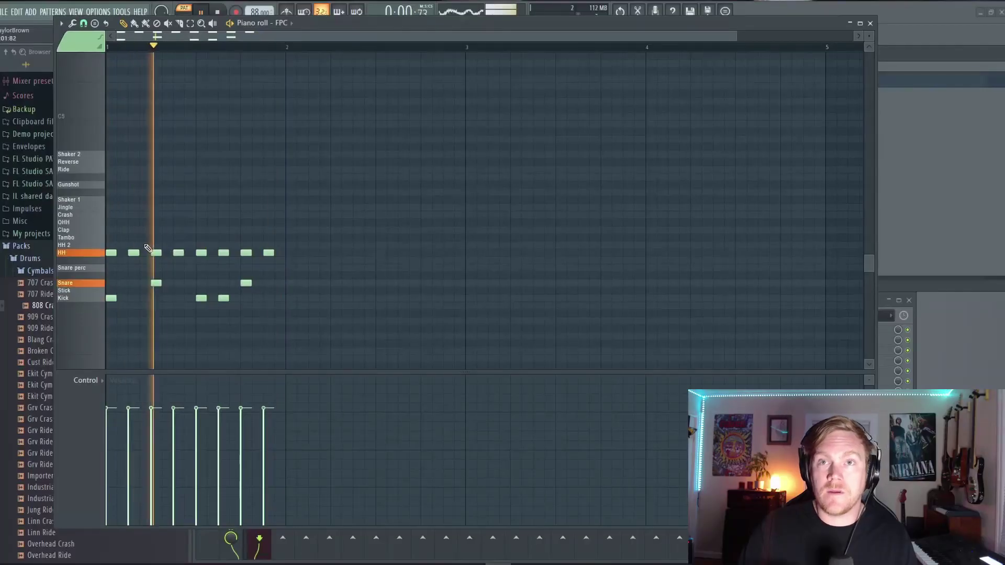
pyautogui.press('space')
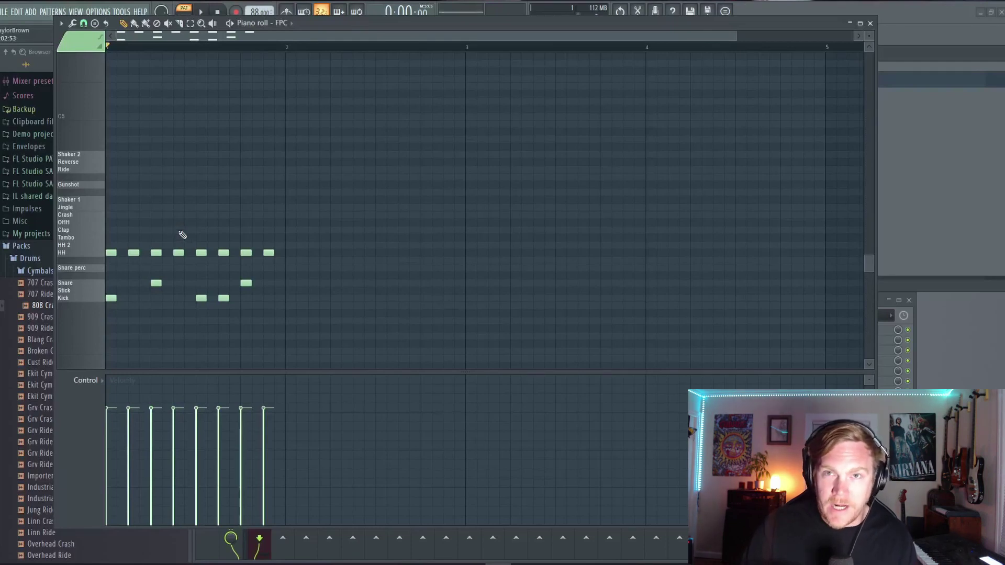
# Select the three Kick notes and switch the piano roll's control lane to Note fine pitch.
pyautogui.moveTo(258, 315); pyautogui.dragTo(29, 306)
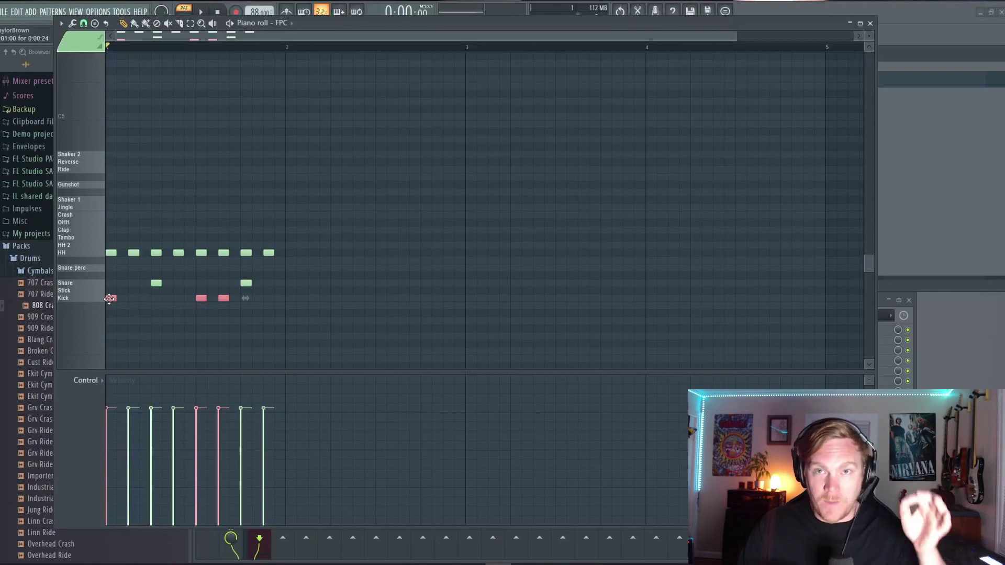
pyautogui.click(98, 382)
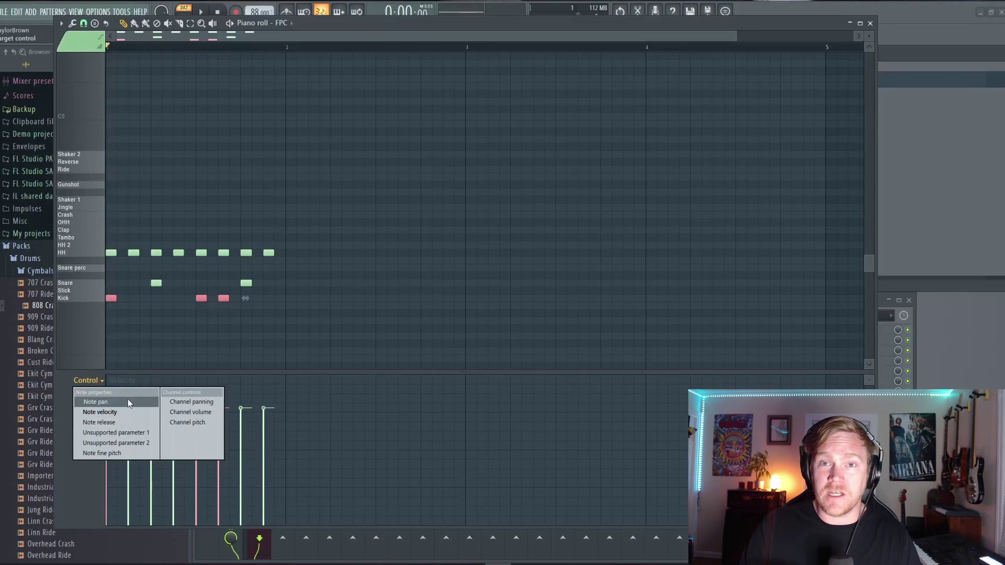
pyautogui.click(121, 453)
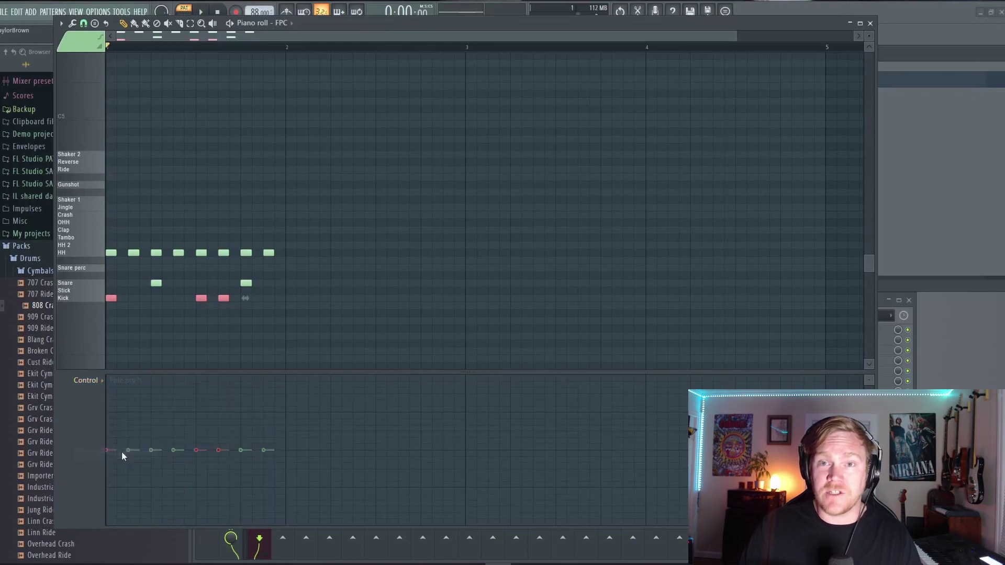
pyautogui.moveTo(297, 308); pyautogui.dragTo(107, 295)
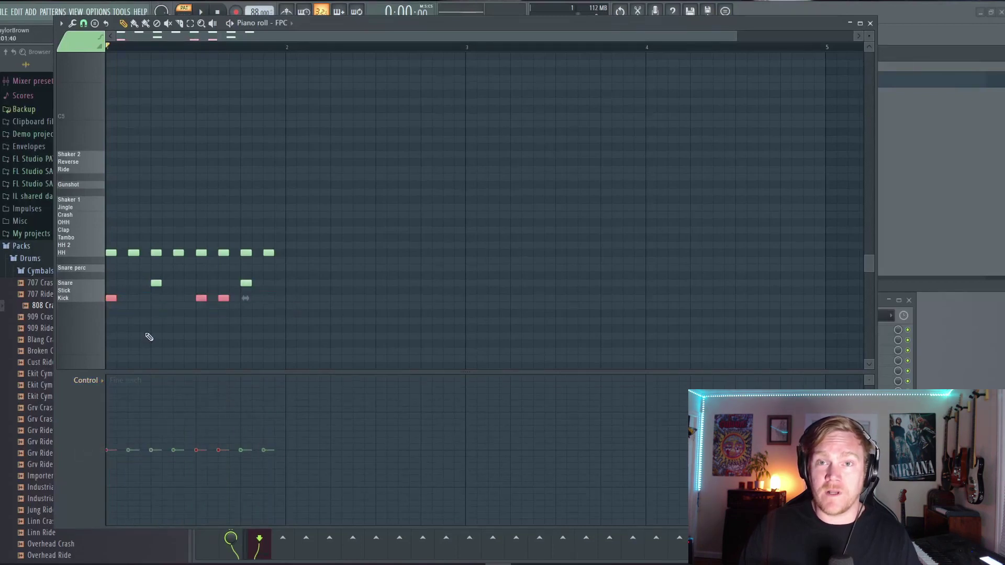
# Try raising the fine pitch of the three Kick notes during pattern playback, and return it to centre.
pyautogui.press('space')
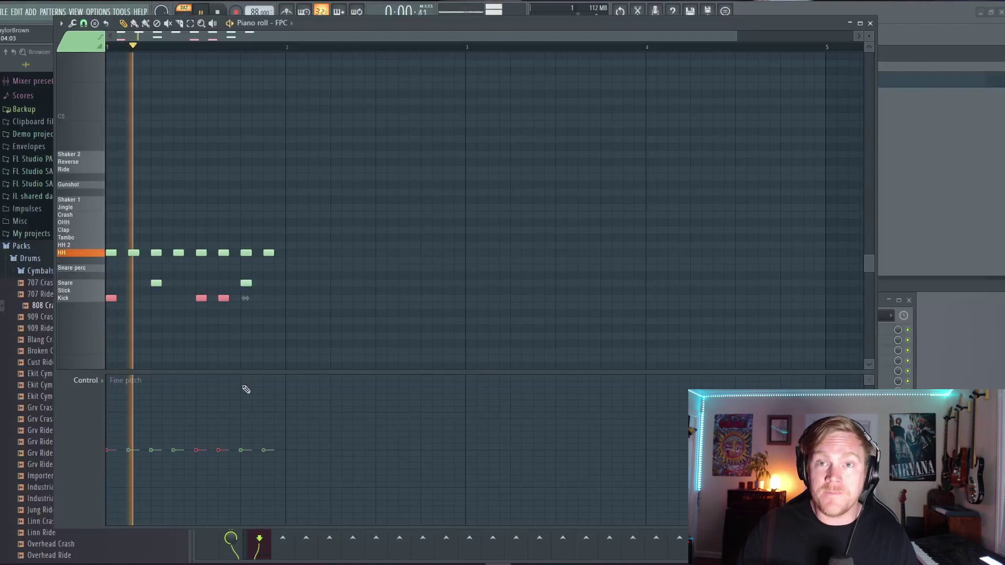
pyautogui.scroll(2, 246, 390)
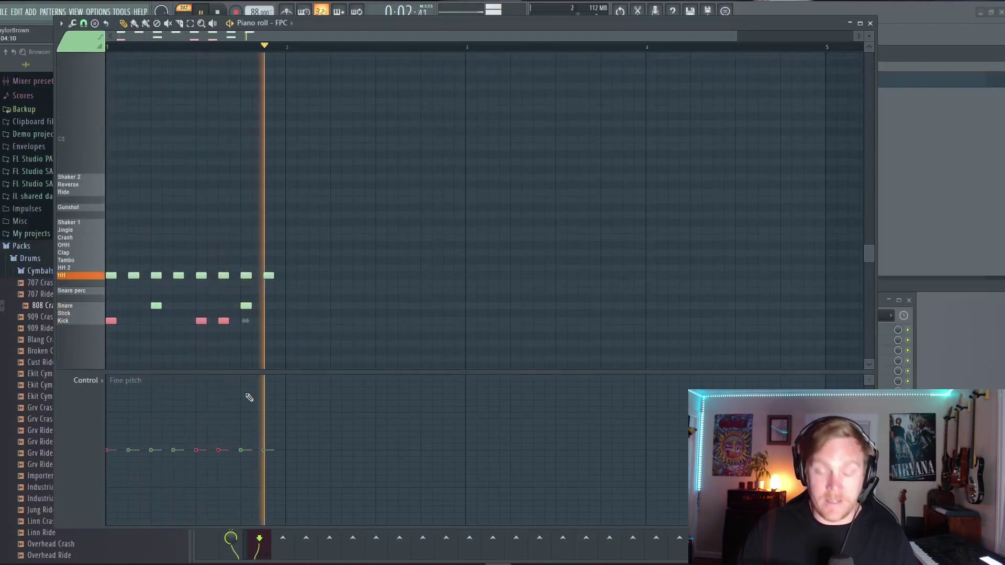
pyautogui.scroll(3, 325, 333)
pyautogui.scroll(3, 324, 333)
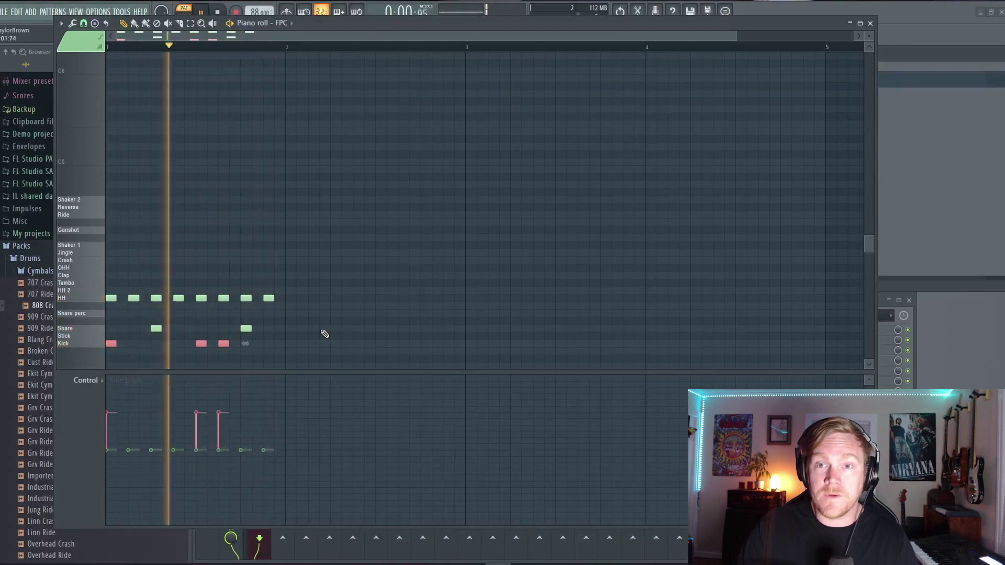
pyautogui.scroll(3, 324, 333)
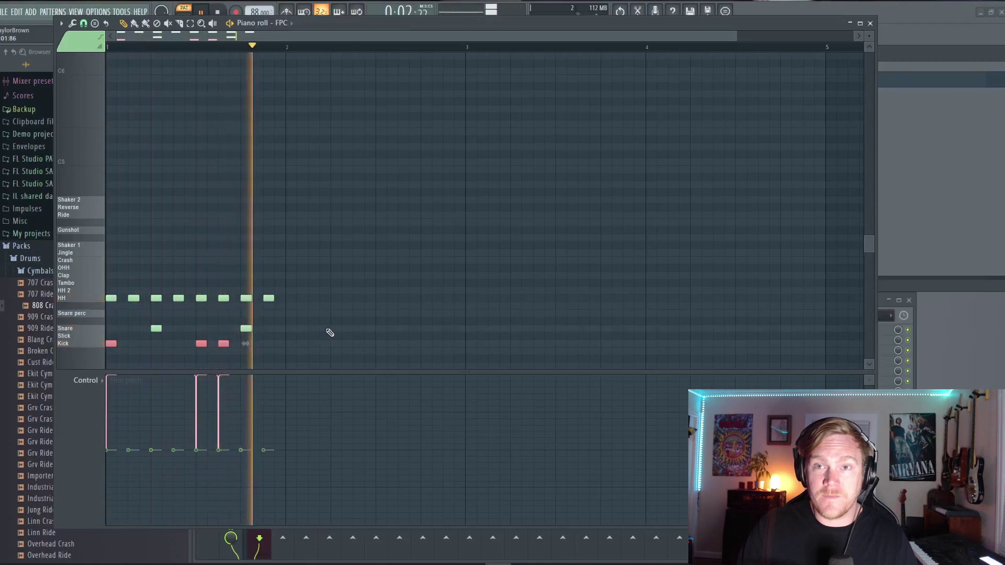
pyautogui.scroll(-2, 330, 332)
pyautogui.scroll(-4, 331, 332)
pyautogui.scroll(-1, 336, 330)
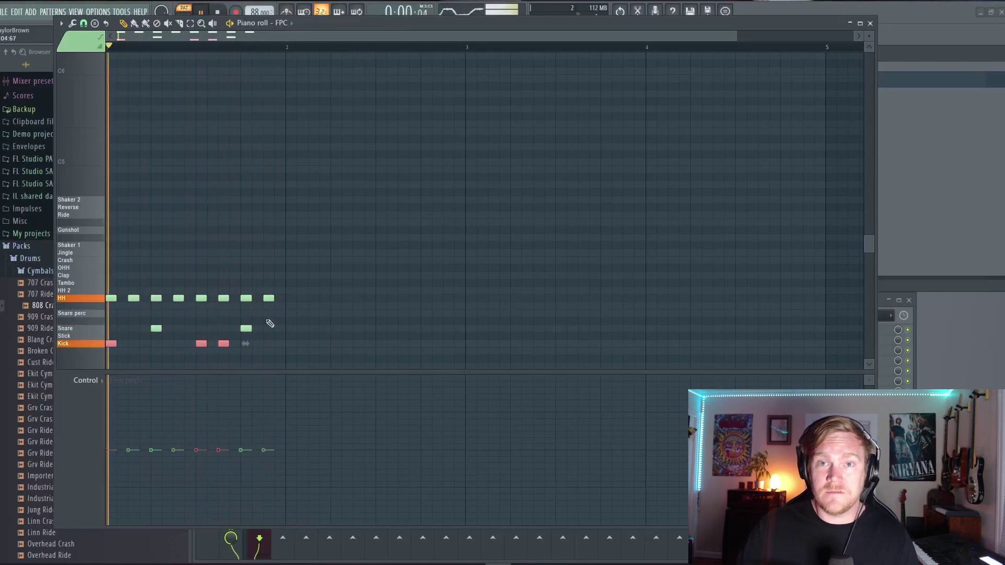
pyautogui.press('space')
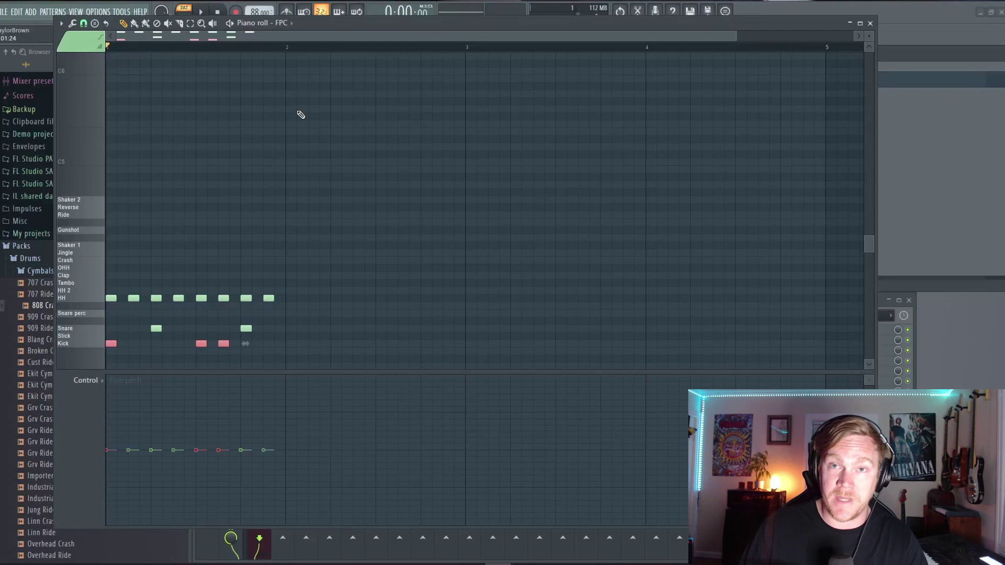
# Show the project history, close the piano roll and play the pattern to check the levels on the FPC mixer track.
pyautogui.hotkey('alt', 'z')
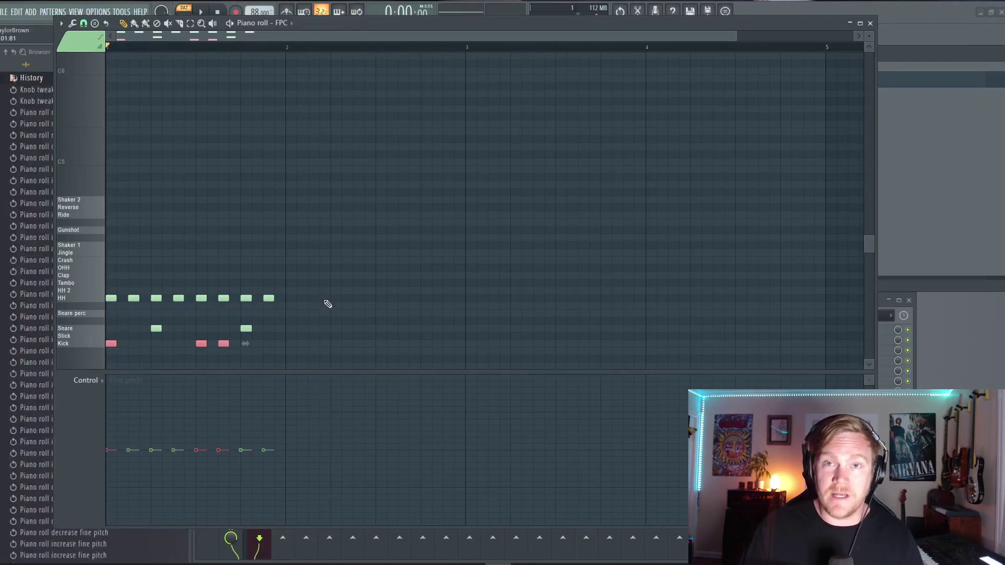
pyautogui.press('space')
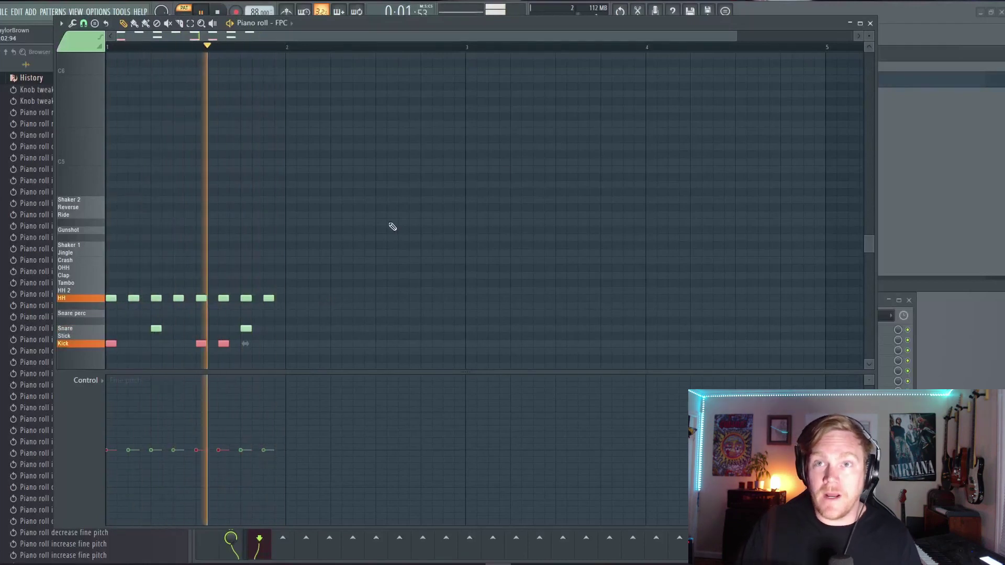
pyautogui.click(870, 24)
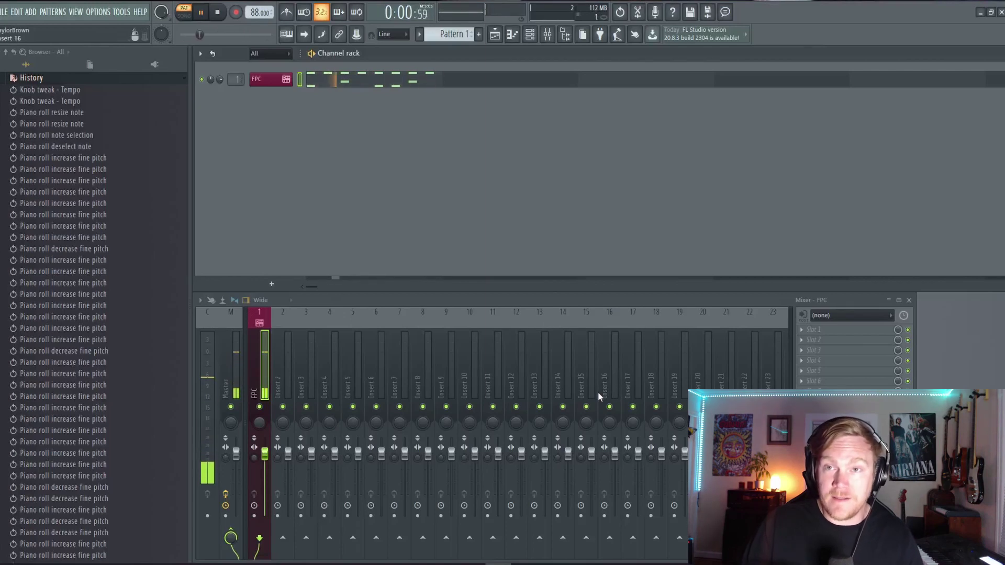
pyautogui.press('space')
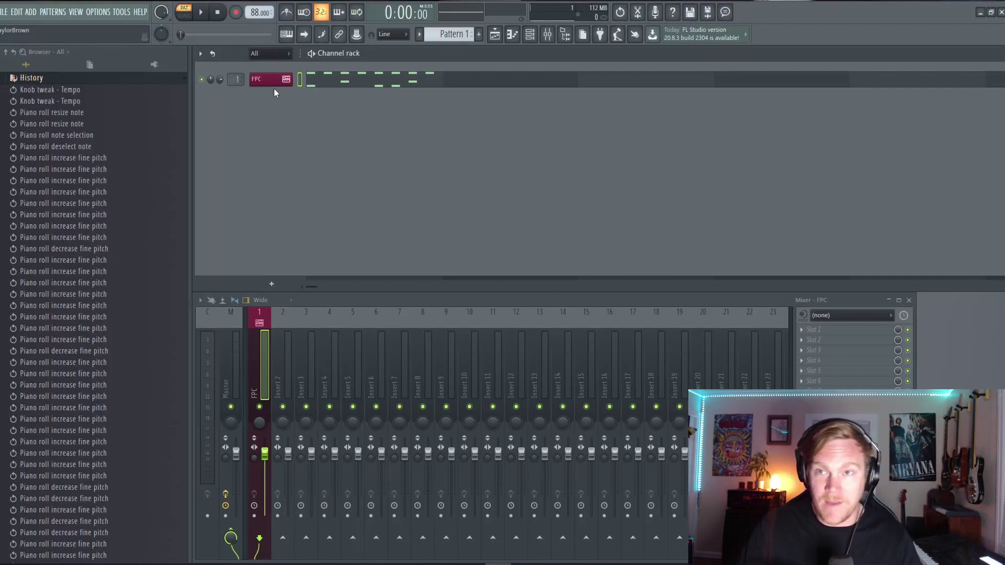
pyautogui.press('space')
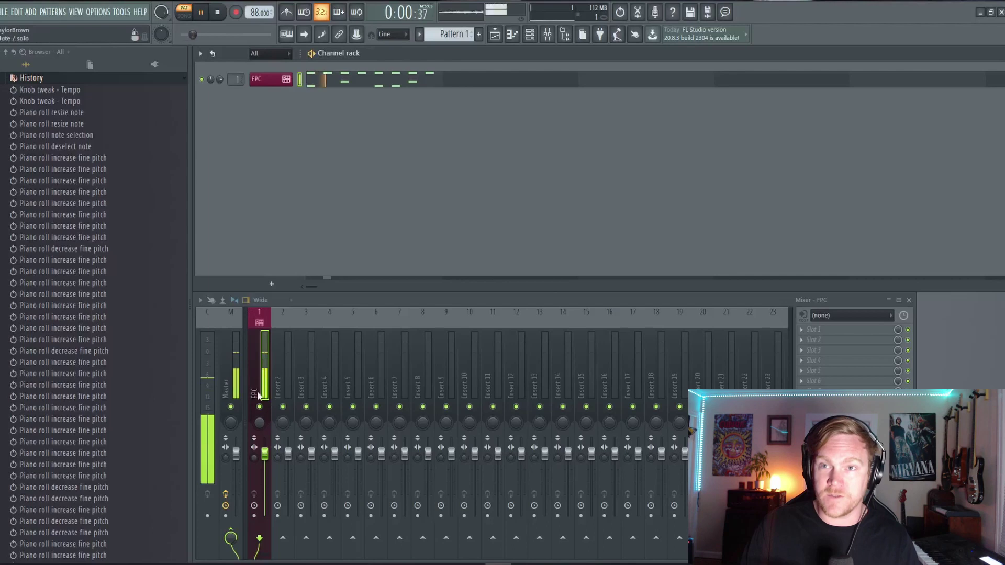
pyautogui.press('space')
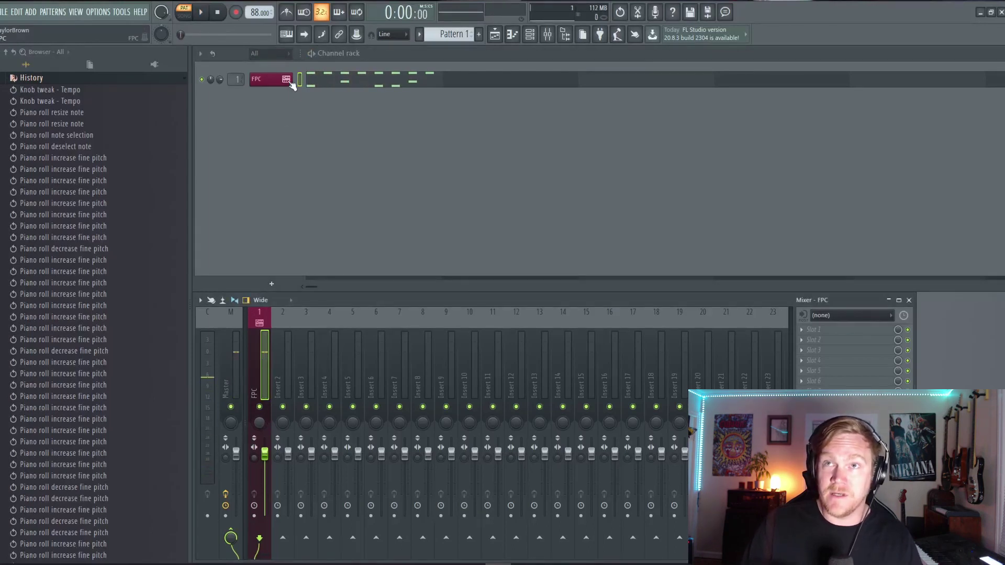
# Open the FPC plugin window, place it clear of the mixer tracks and audition the Kick pad.
pyautogui.click(268, 80)
pyautogui.moveTo(437, 157); pyautogui.dragTo(577, 81)
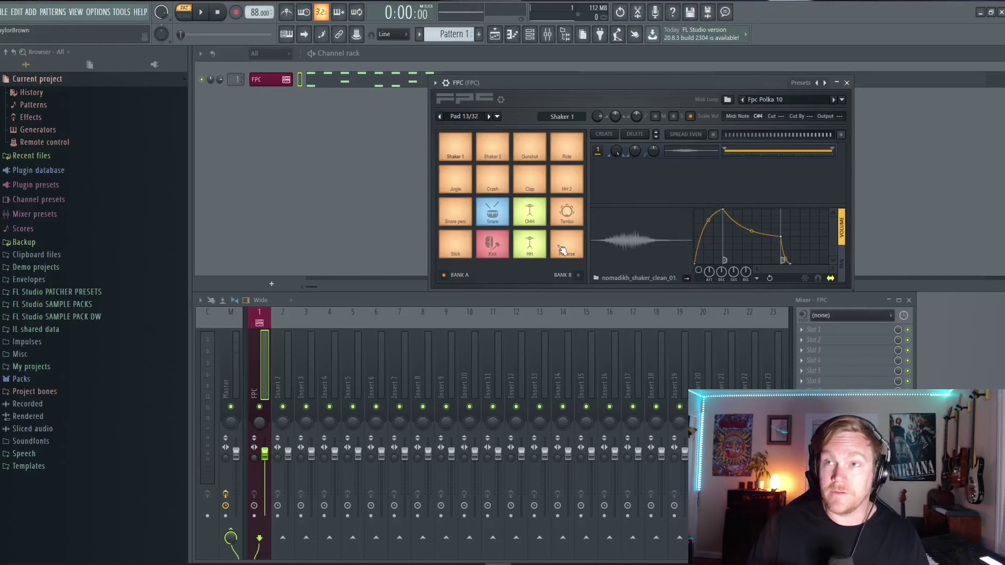
pyautogui.click(494, 251)
pyautogui.click(494, 251)
pyautogui.click(495, 251)
pyautogui.click(495, 251)
pyautogui.click(494, 251)
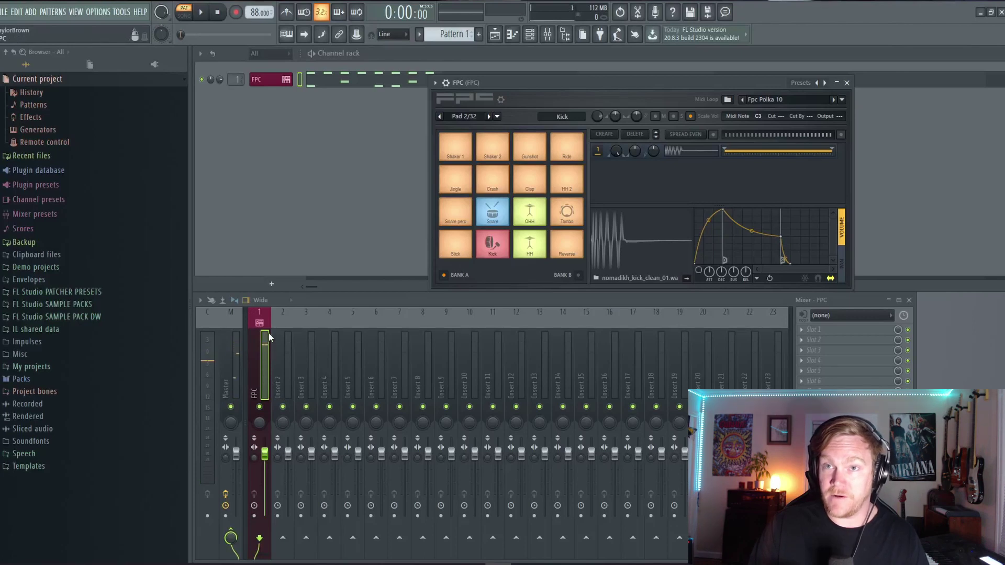
# Set the Kick pad's output to 1 and audition it while checking the level on Insert 2.
pyautogui.click(501, 252)
pyautogui.click(502, 252)
pyautogui.click(495, 255)
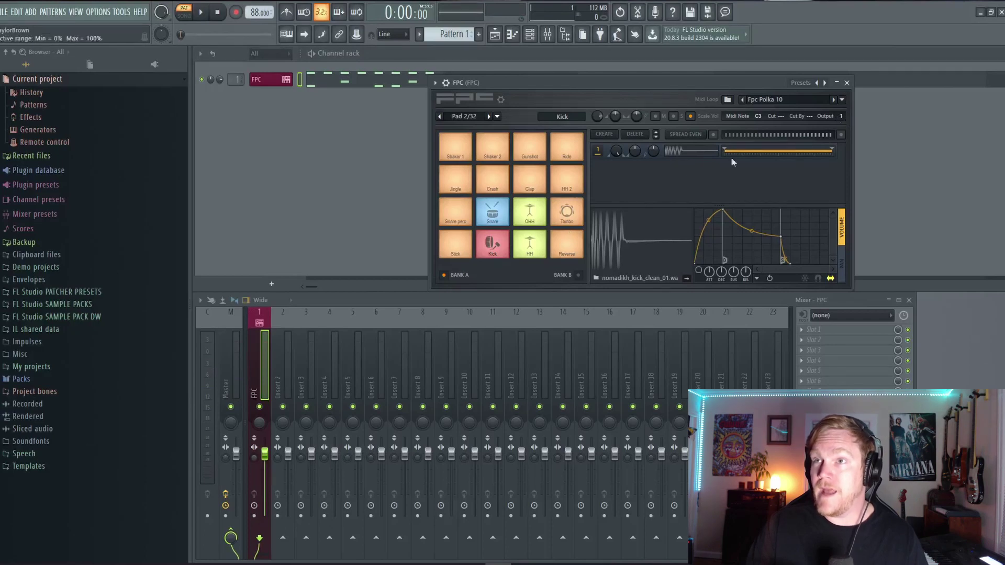
pyautogui.click(496, 251)
pyautogui.click(493, 246)
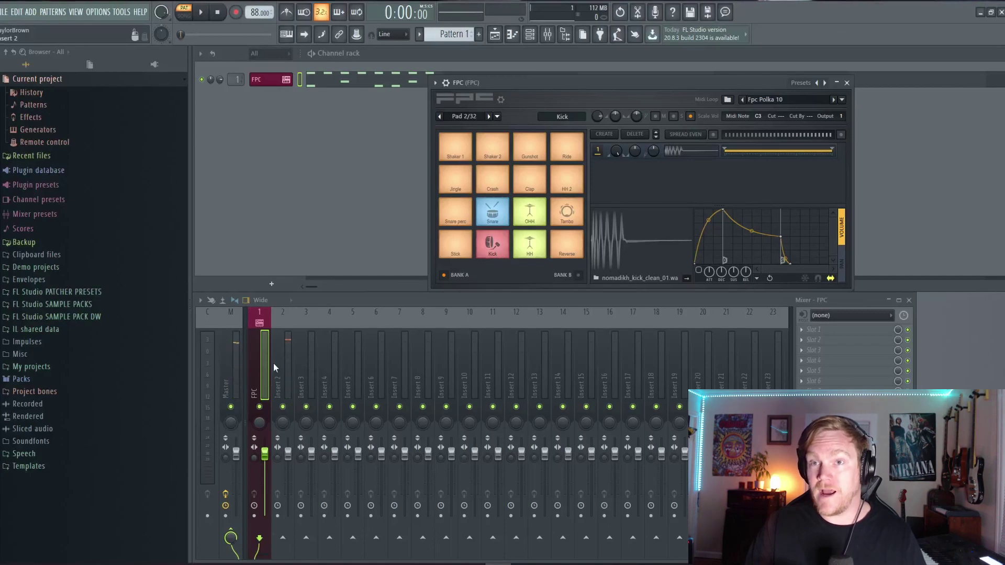
pyautogui.click(490, 249)
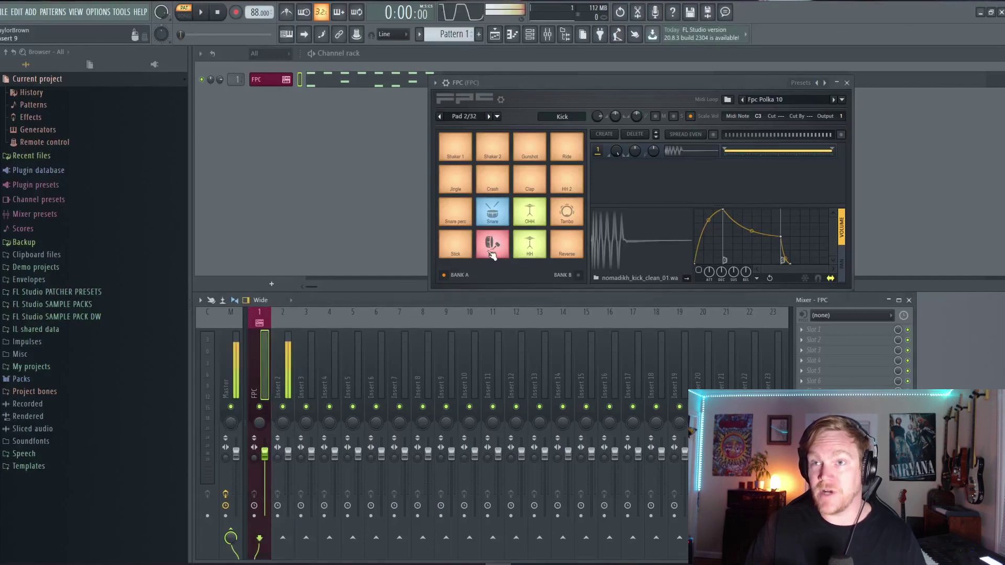
pyautogui.click(492, 254)
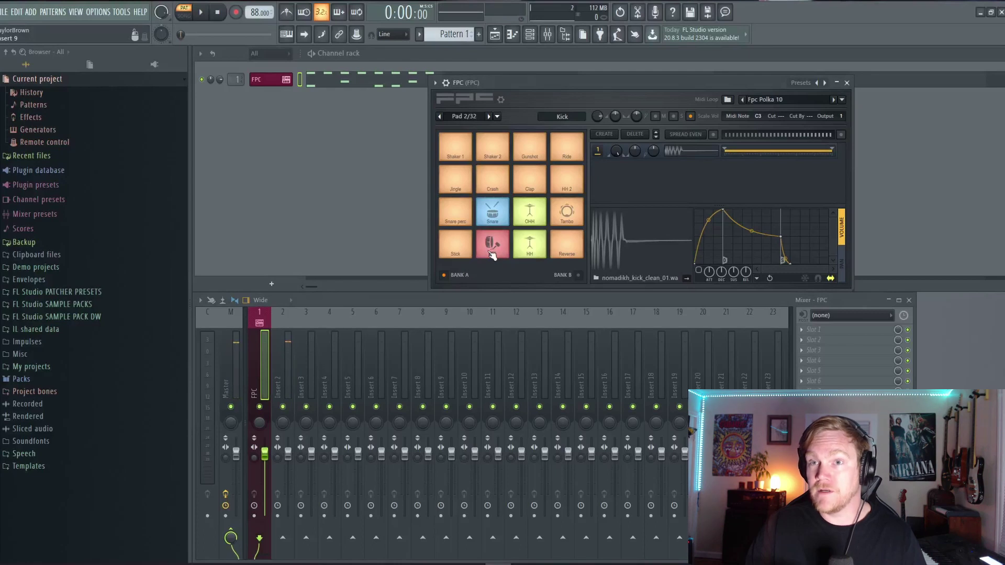
# Set the Snare pad's output to 2 and audition it on Insert 3.
pyautogui.click(492, 220)
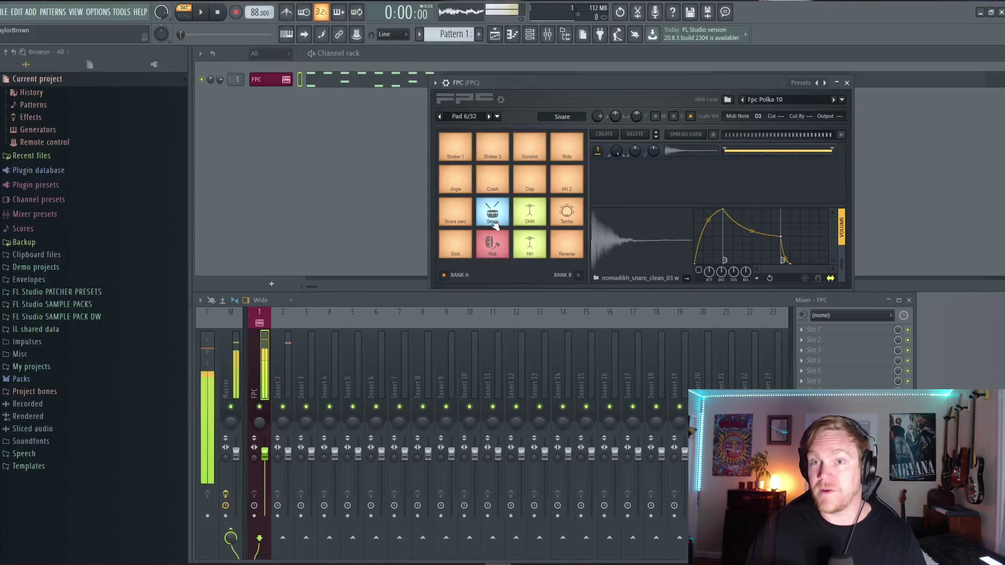
pyautogui.click(492, 220)
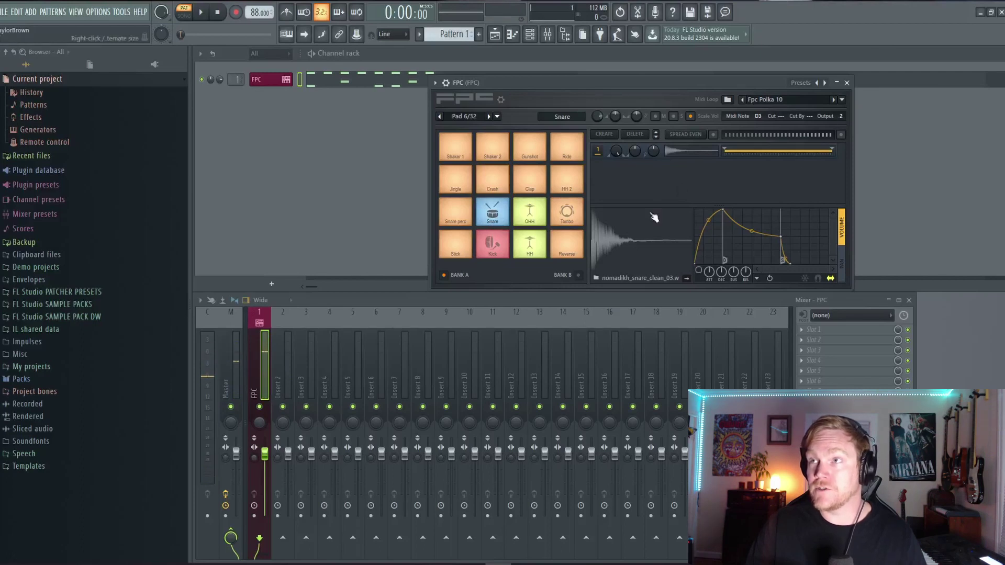
pyautogui.click(492, 219)
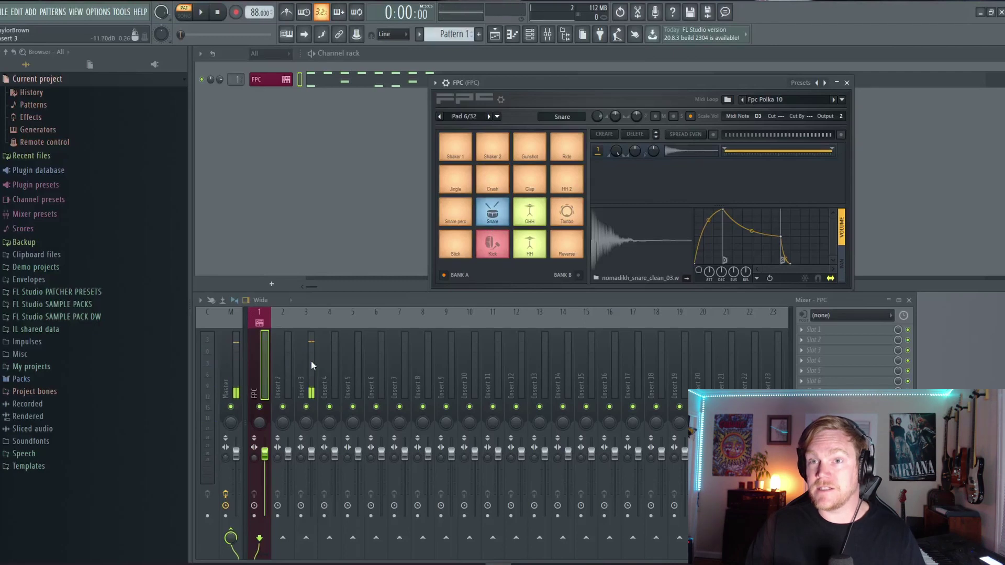
# Set the HH pad's output to 3 and the OHH pad's output to 4, auditioning both pads.
pyautogui.click(525, 254)
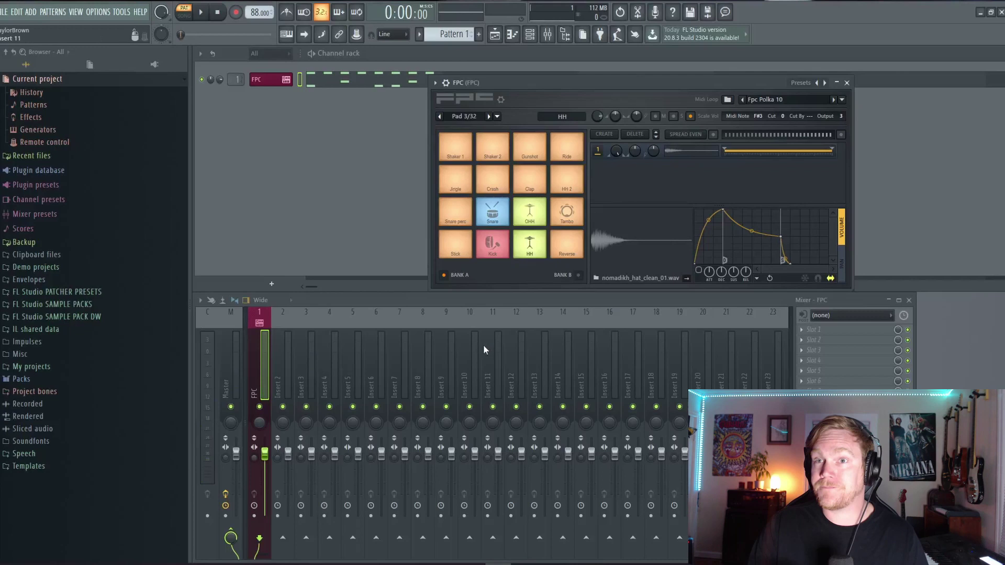
pyautogui.click(539, 255)
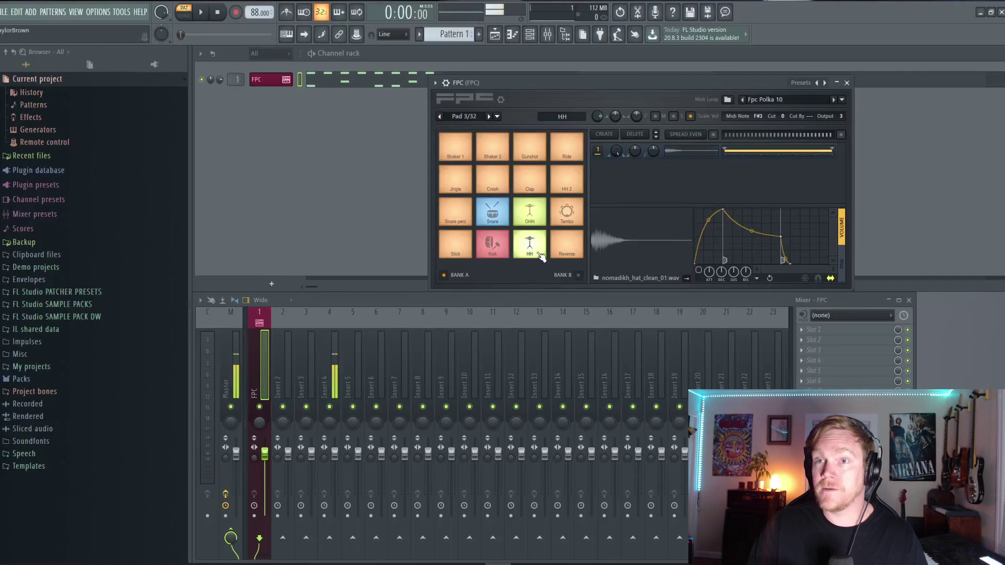
pyautogui.click(539, 225)
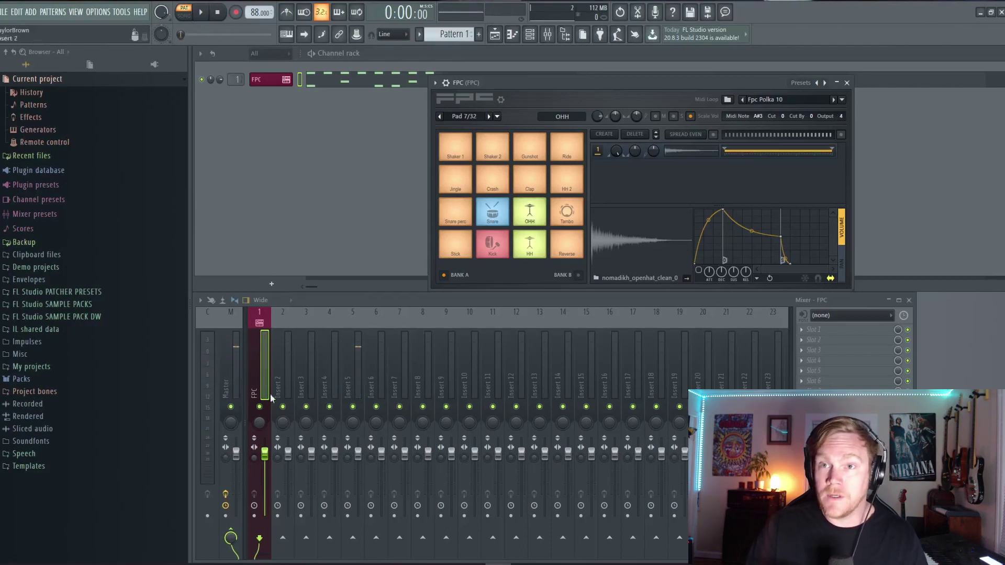
# Rename mixer tracks 2 to 5 as Kick, Snare, HH and OHH and give them the FPC track's colour.
pyautogui.click(287, 378)
pyautogui.rightClick(287, 385)
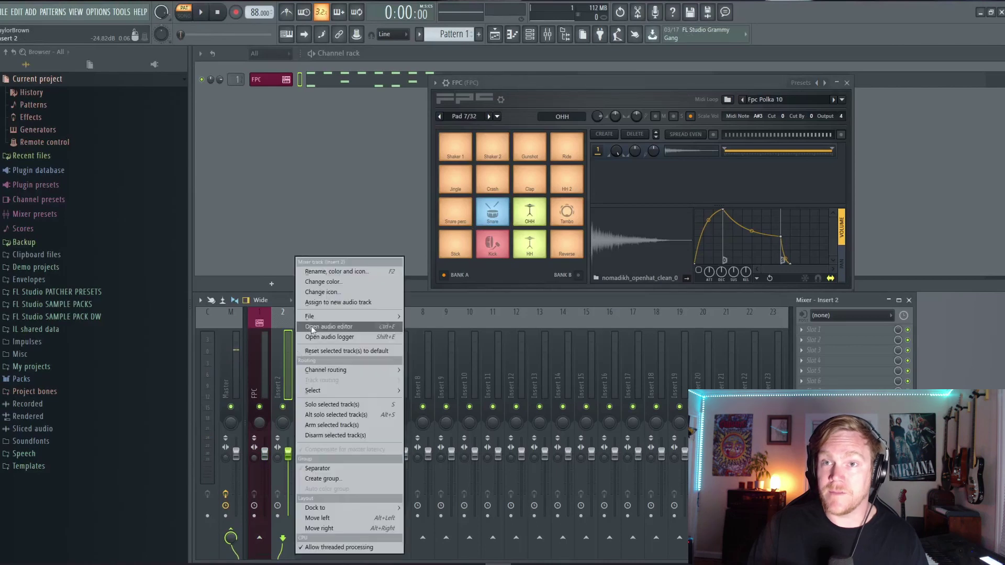
pyautogui.click(326, 276)
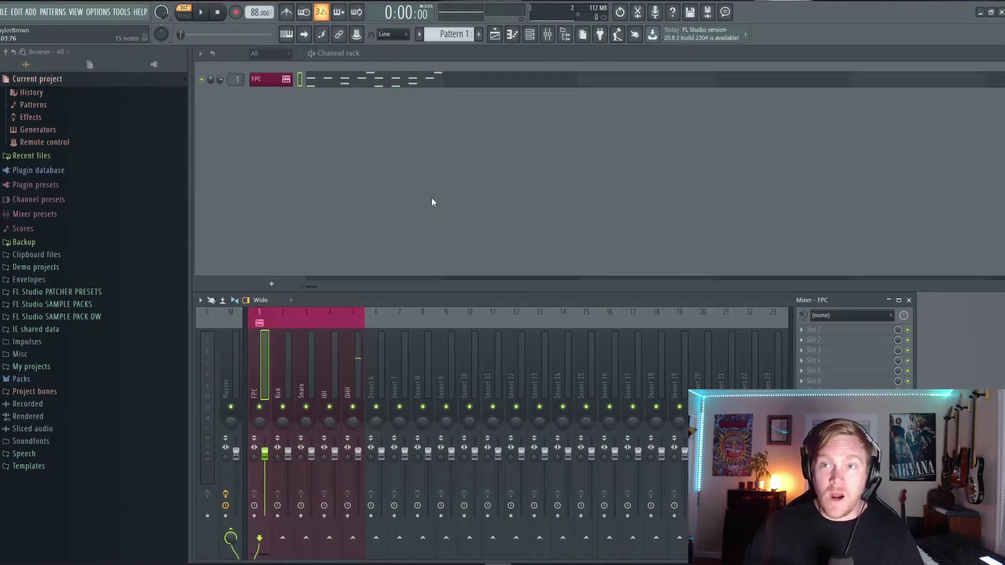
# Play the pattern and select the Kick, Snare and OHH mixer tracks in turn to check their separate levels.
pyautogui.press('space')
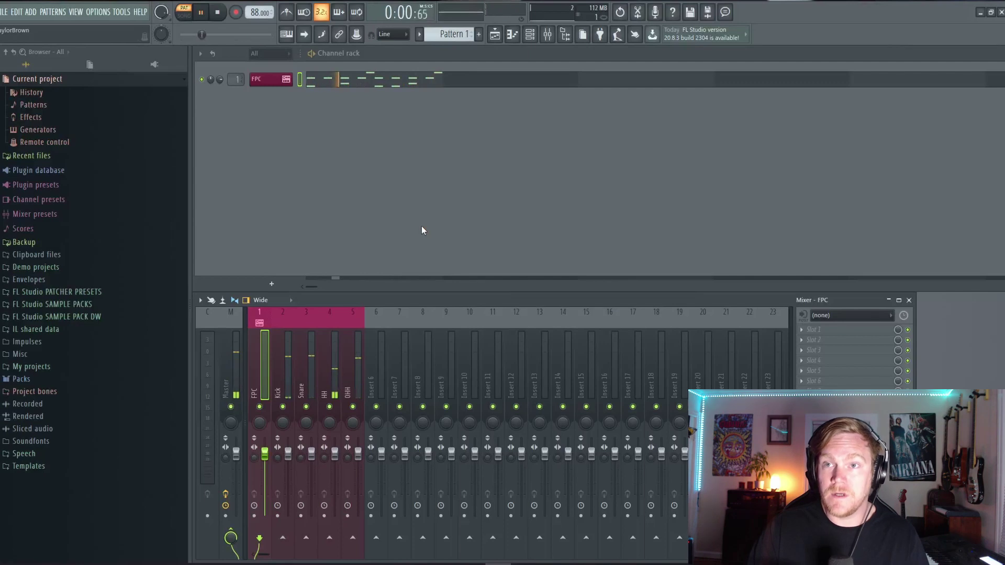
pyautogui.press('space')
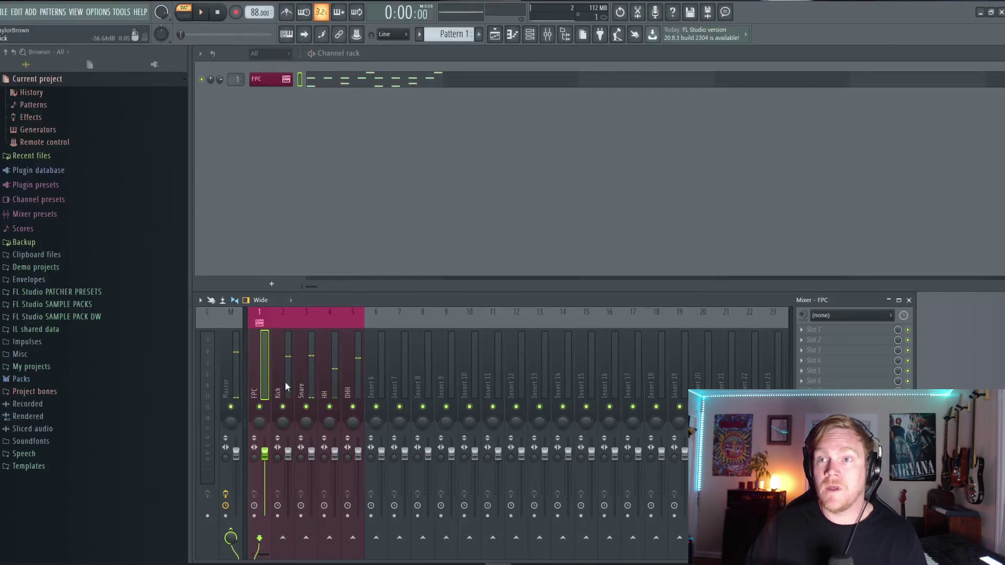
pyautogui.click(288, 383)
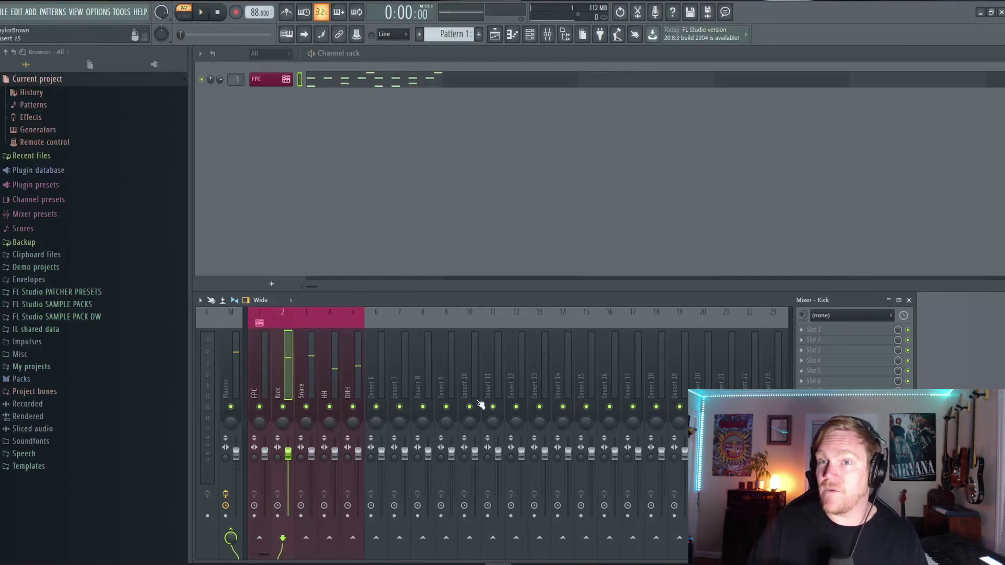
pyautogui.press('space')
pyautogui.moveTo(287, 456)
pyautogui.mouseDown()
pyautogui.moveTo(288, 517)
pyautogui.moveTo(287, 453)
pyautogui.mouseUp()
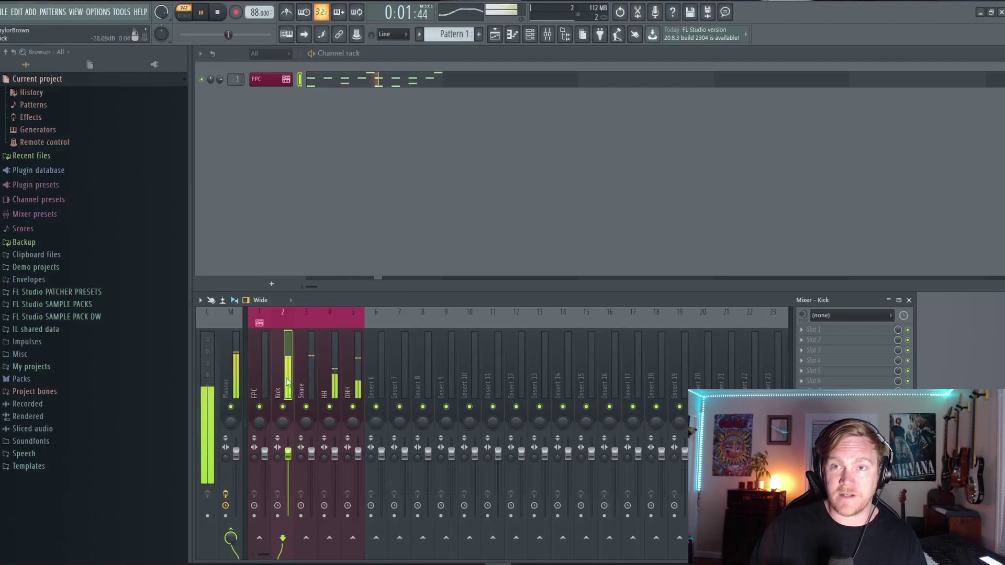
pyautogui.click(311, 366)
pyautogui.click(359, 370)
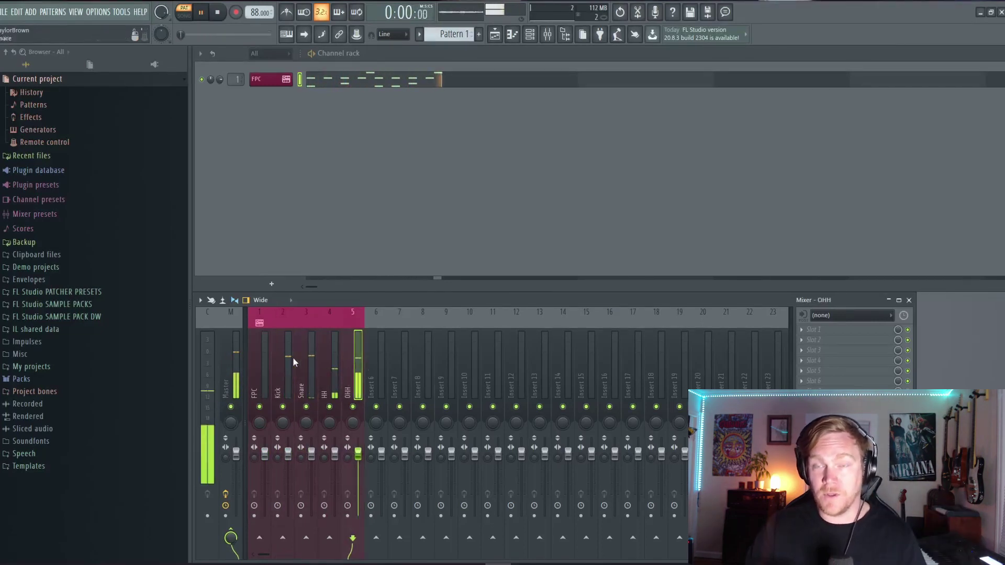
# Select the FPC mixer track, view the pattern's notes in the piano roll, and recheck the drum levels before stopping playback.
pyautogui.click(264, 361)
pyautogui.click(366, 84)
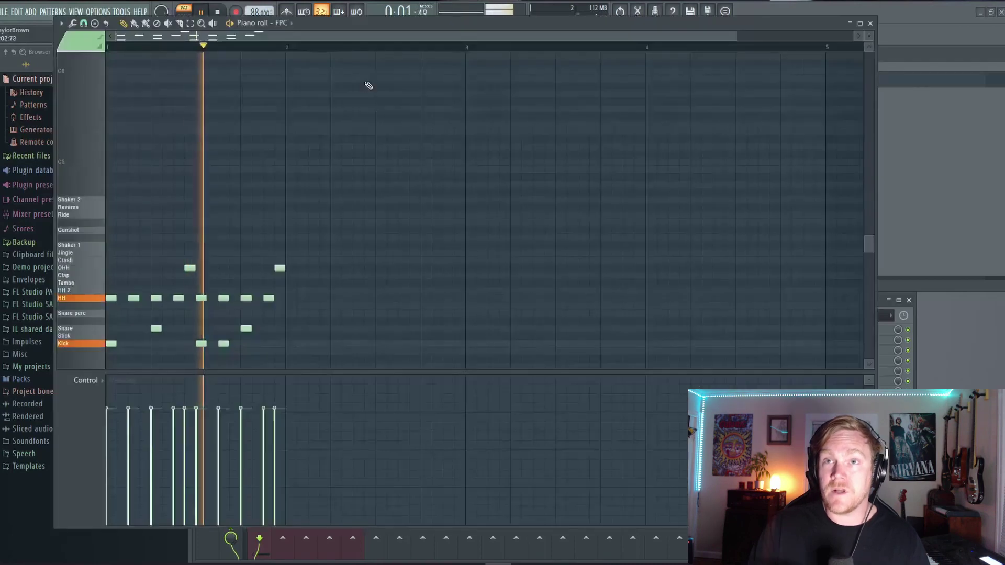
pyautogui.click(869, 23)
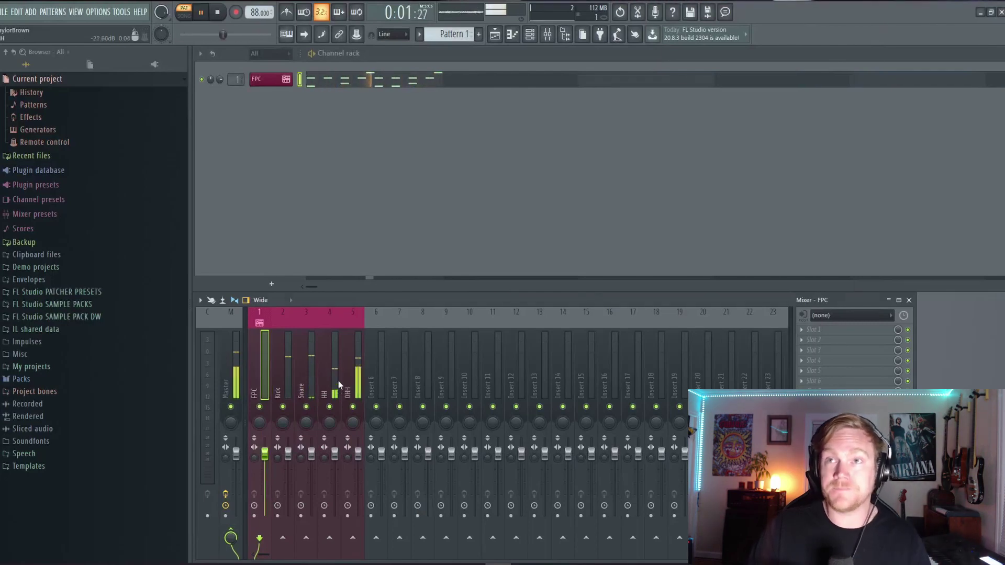
pyautogui.press('space')
# Route the remaining FPC pads to separate outputs up to 16 for Ride, naming mixer tracks 6 to 17 after them.
pyautogui.click(256, 79)
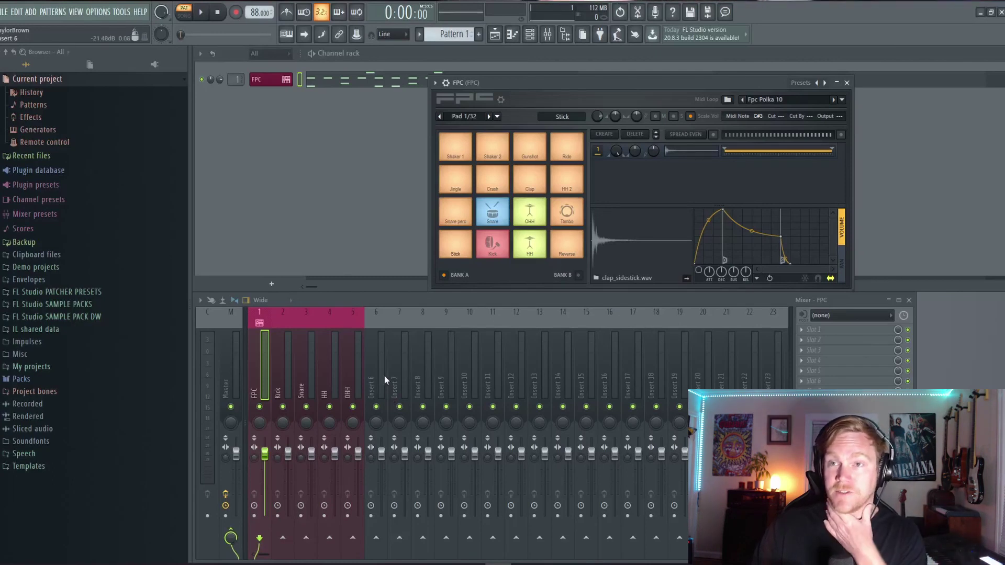
pyautogui.press('Escape')
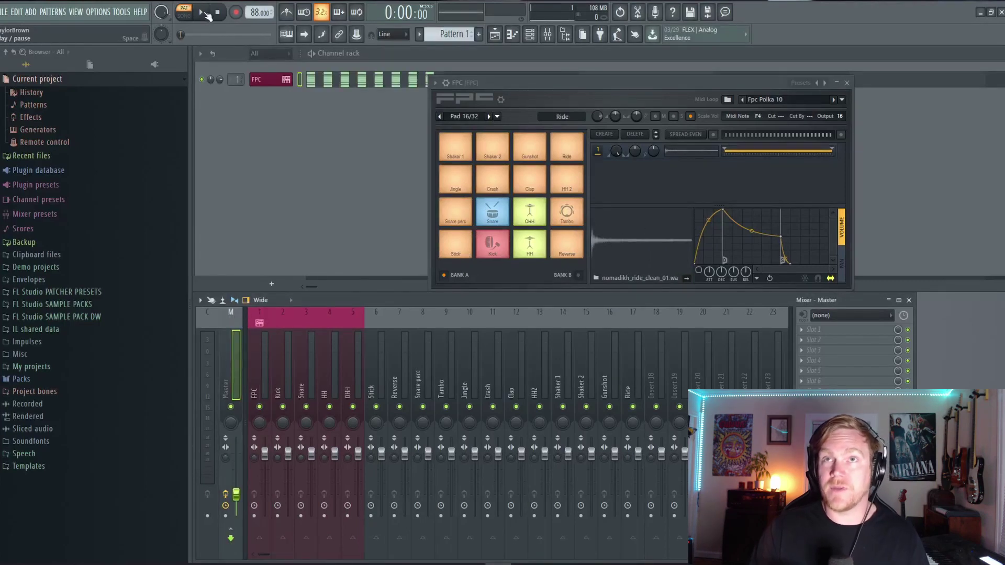
# Play the pattern to check the levels on mixer tracks 2 to 17, and view the FPC notes in the piano roll.
pyautogui.press('space')
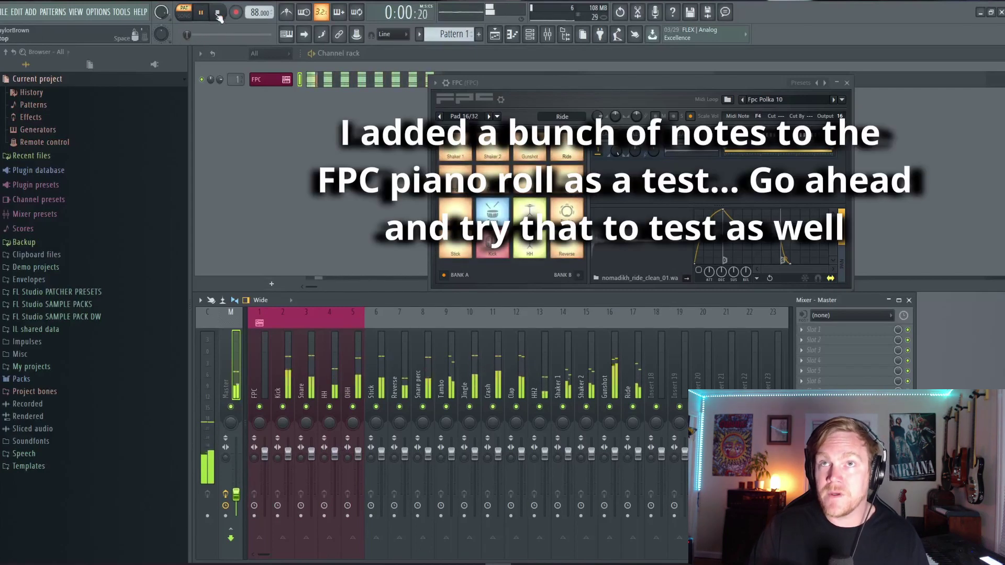
pyautogui.press('space')
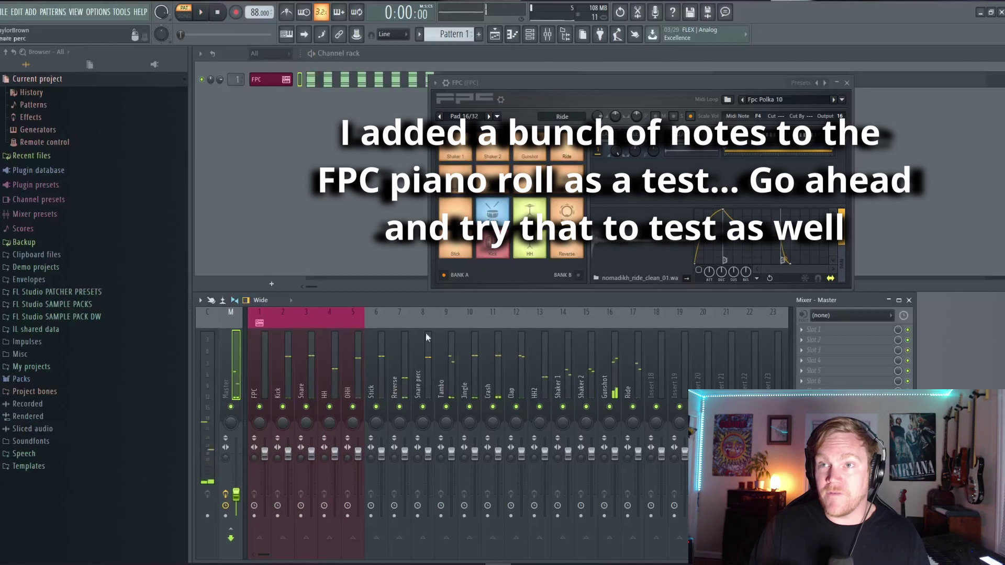
pyautogui.click(361, 77)
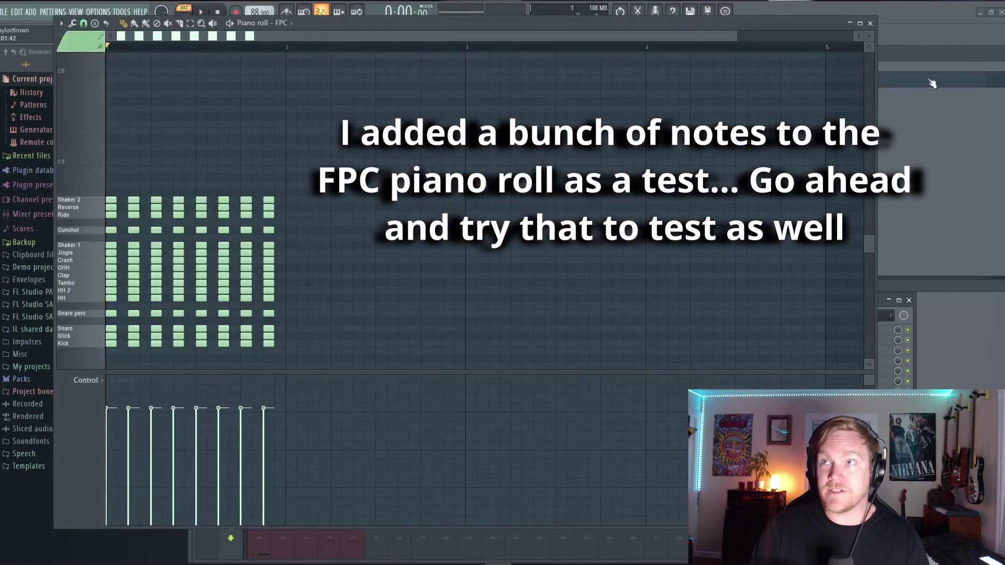
pyautogui.click(869, 23)
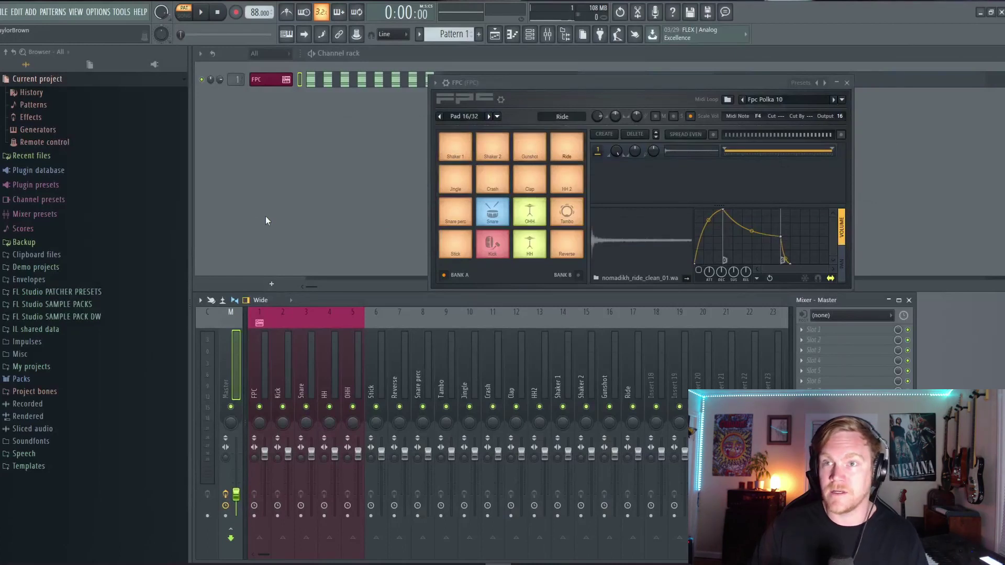
# Raise the Master volume to about 103% and give mixer tracks 6 to 17 the same colour as the FPC track.
pyautogui.moveTo(236, 494); pyautogui.dragTo(236, 451)
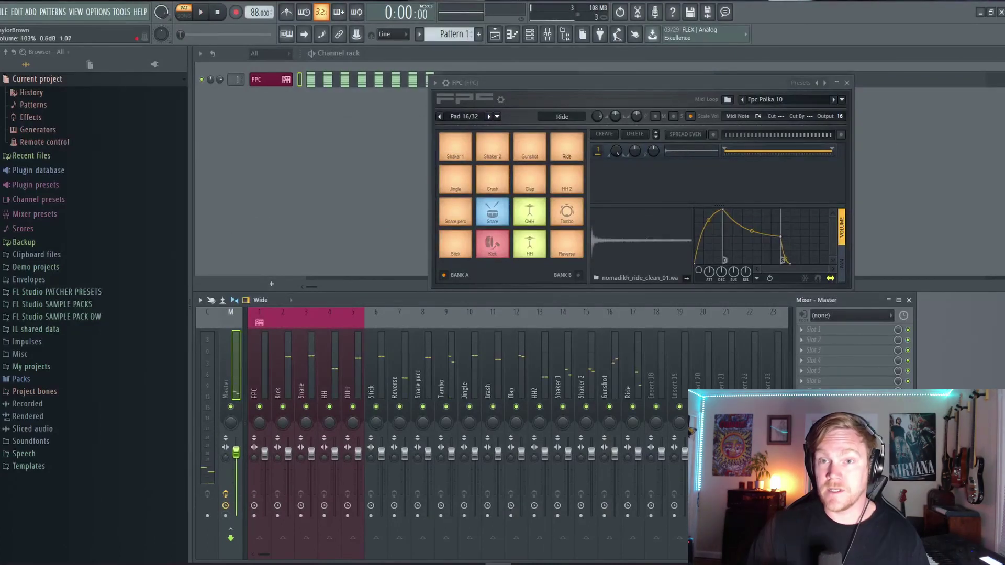
pyautogui.click(383, 384)
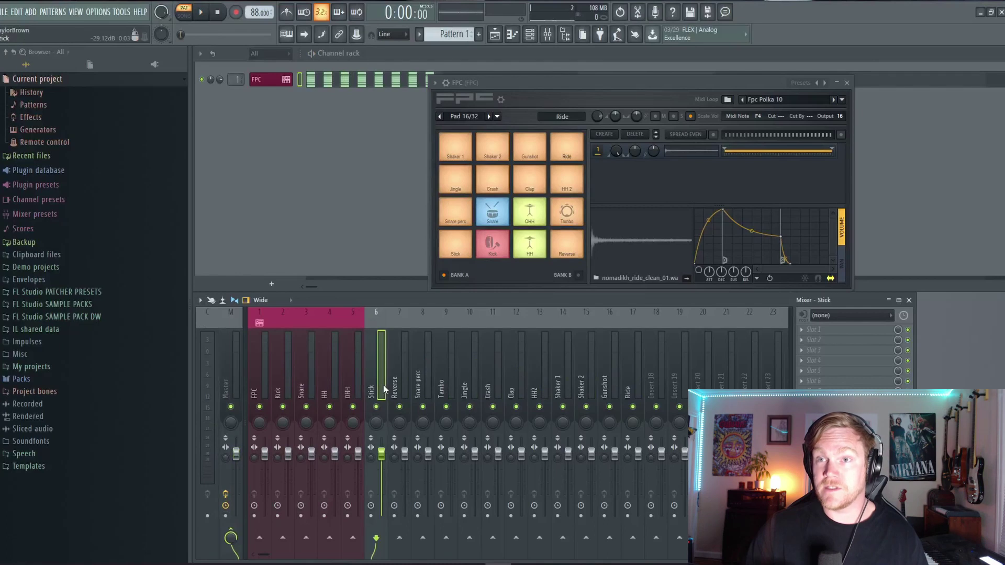
pyautogui.moveTo(490, 389); pyautogui.dragTo(265, 375)
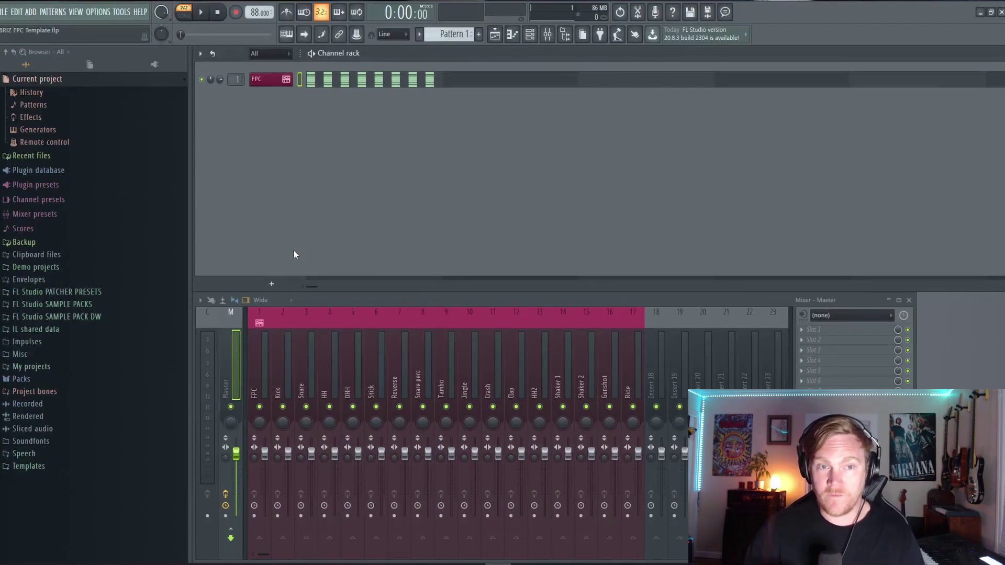
# Name mixer track 18 GrpDrums and colour it red with hue 0, saturation 120 and luminance 100.
pyautogui.click(654, 376)
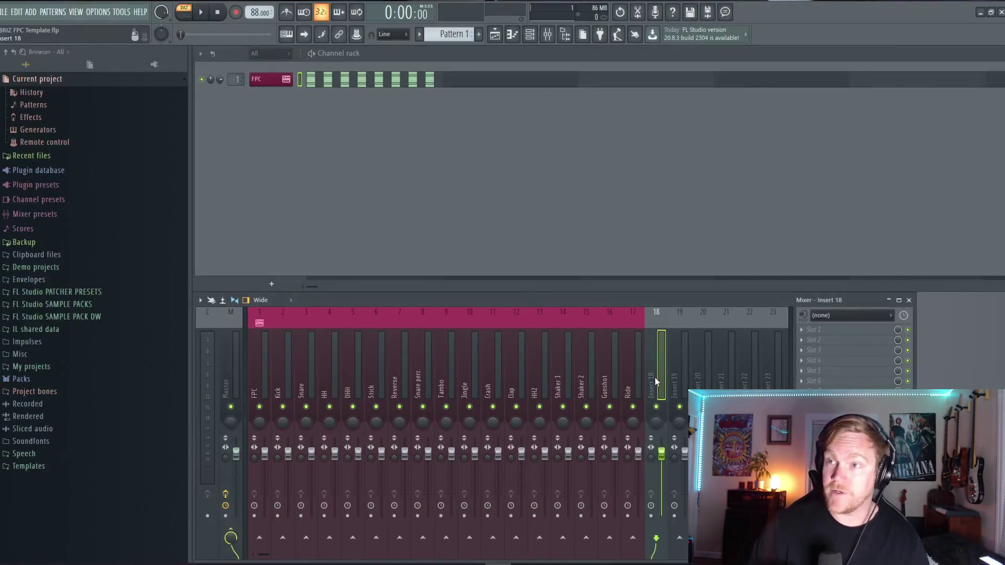
pyautogui.rightClick(655, 378)
pyautogui.click(719, 272)
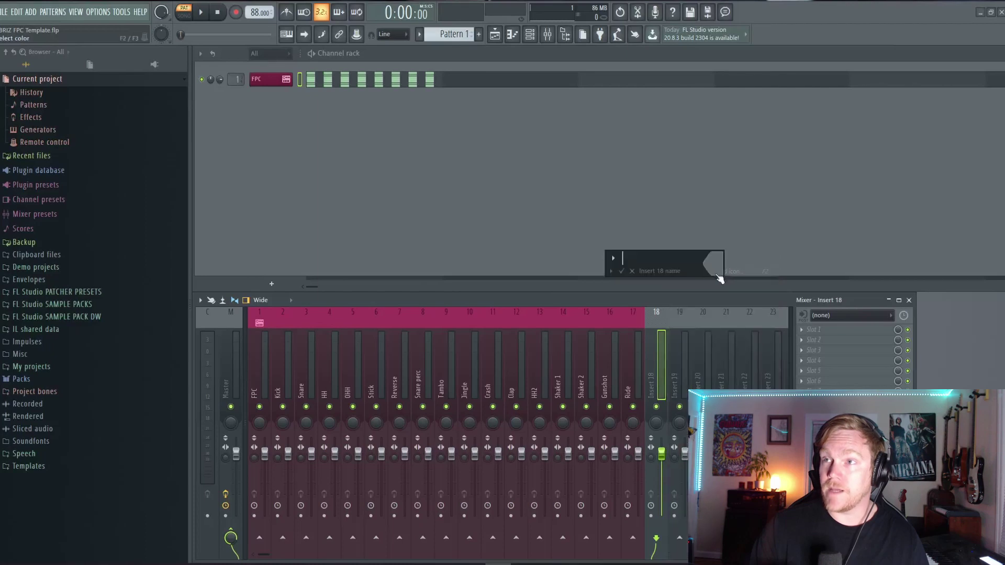
pyautogui.click(708, 266)
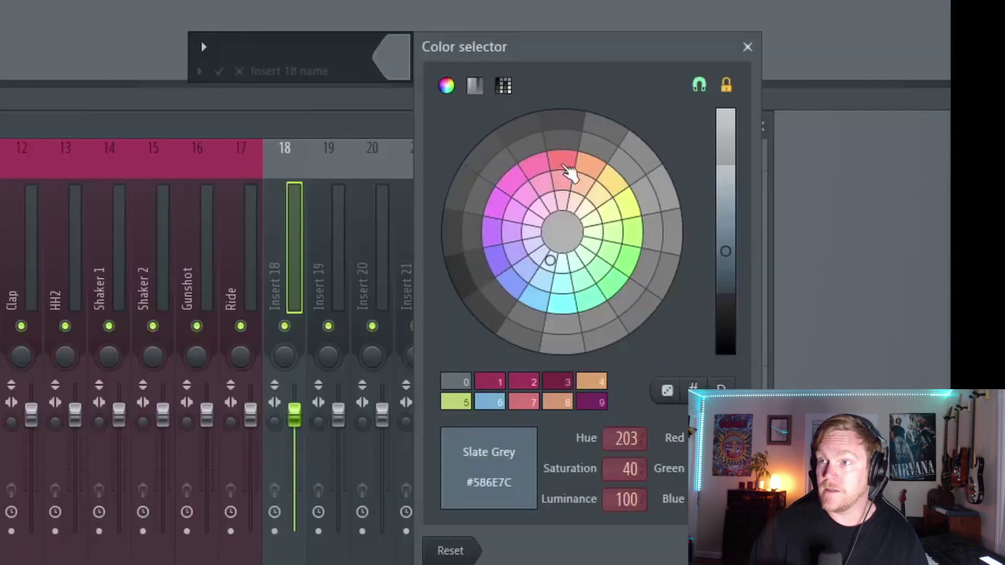
pyautogui.click(803, 320)
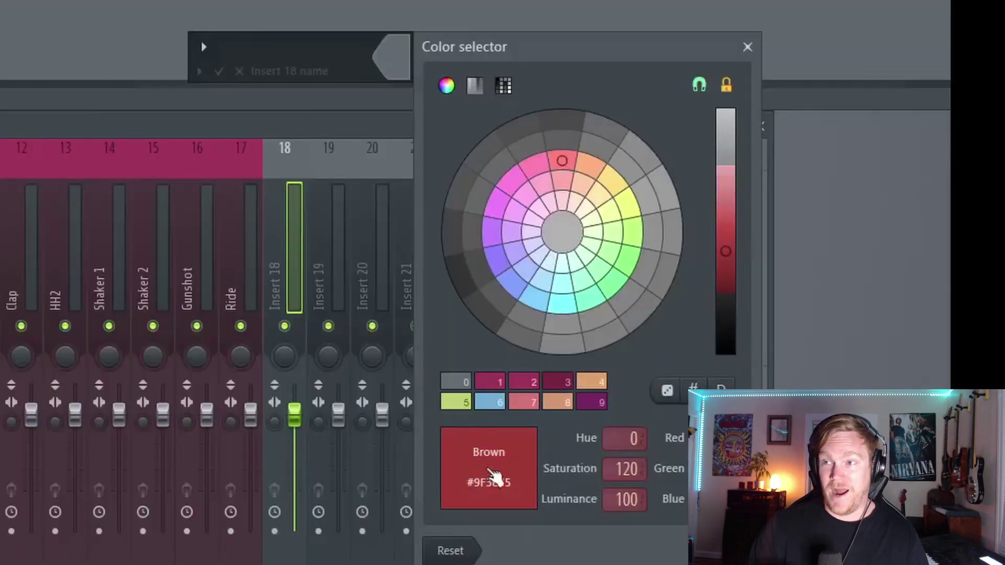
pyautogui.click(397, 66)
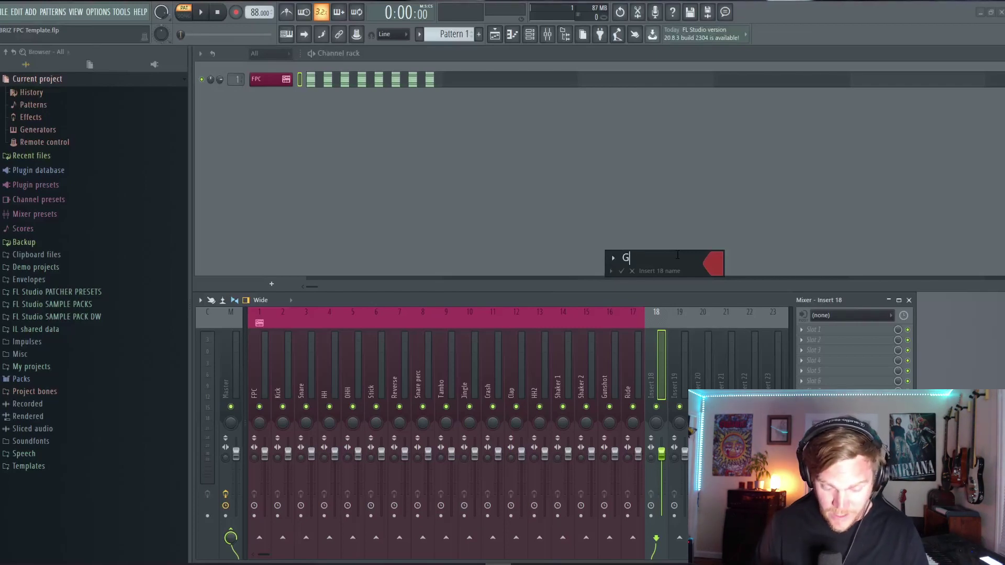
pyautogui.write('rp')
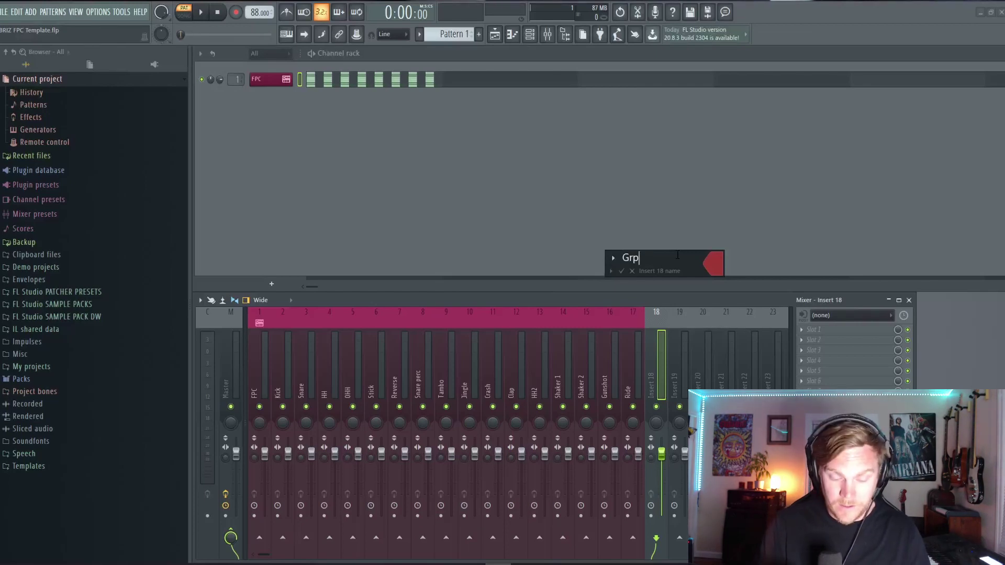
pyautogui.write('Drums')
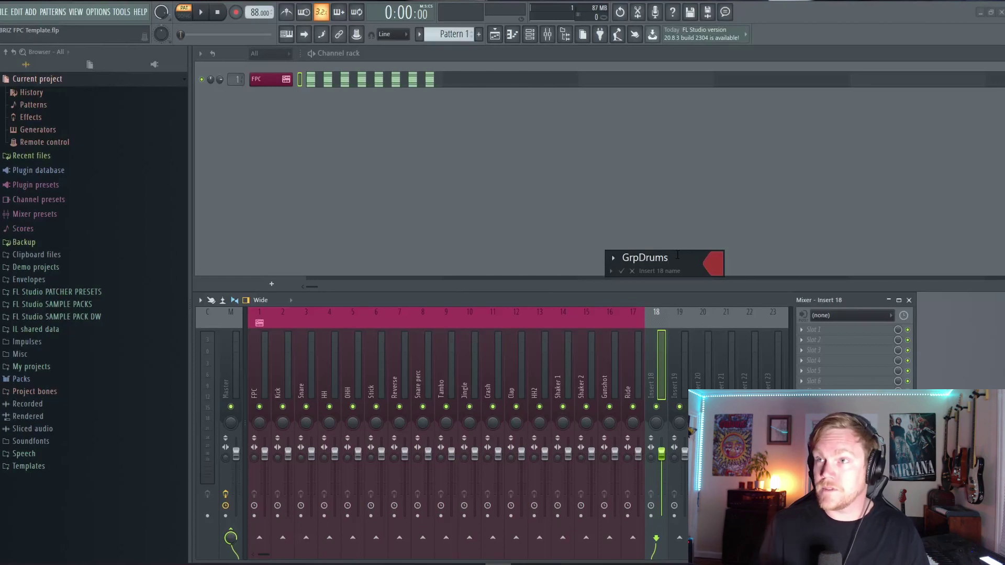
pyautogui.press('Return')
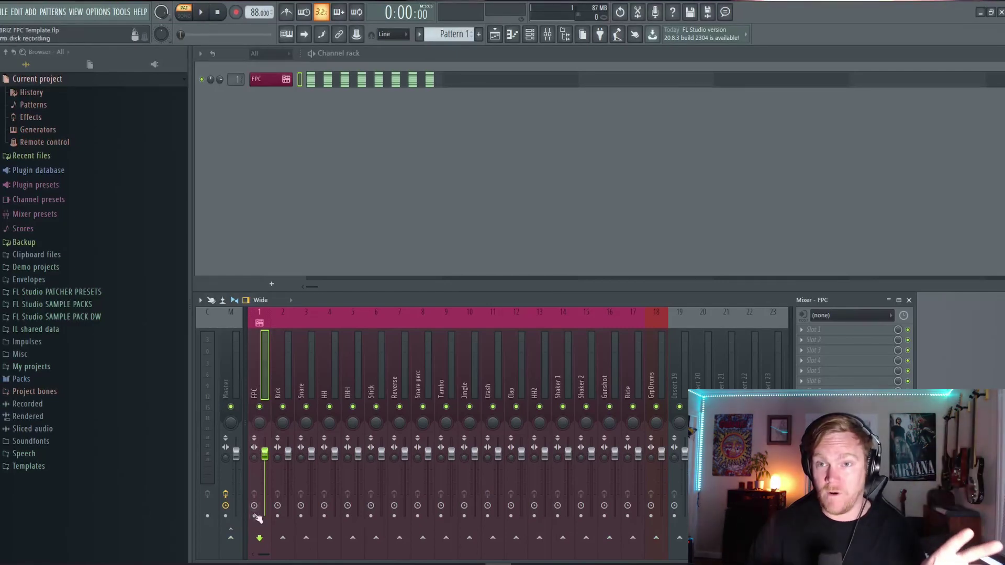
# Route the FPC and Kick mixer tracks to GrpDrums instead of the Master.
pyautogui.click(654, 541)
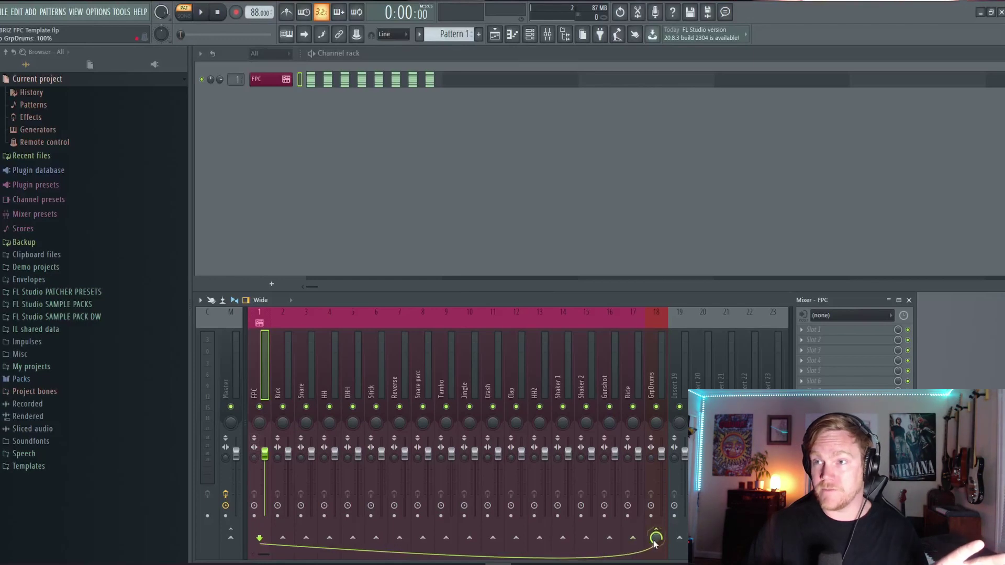
pyautogui.click(284, 359)
pyautogui.click(231, 537)
pyautogui.click(235, 533)
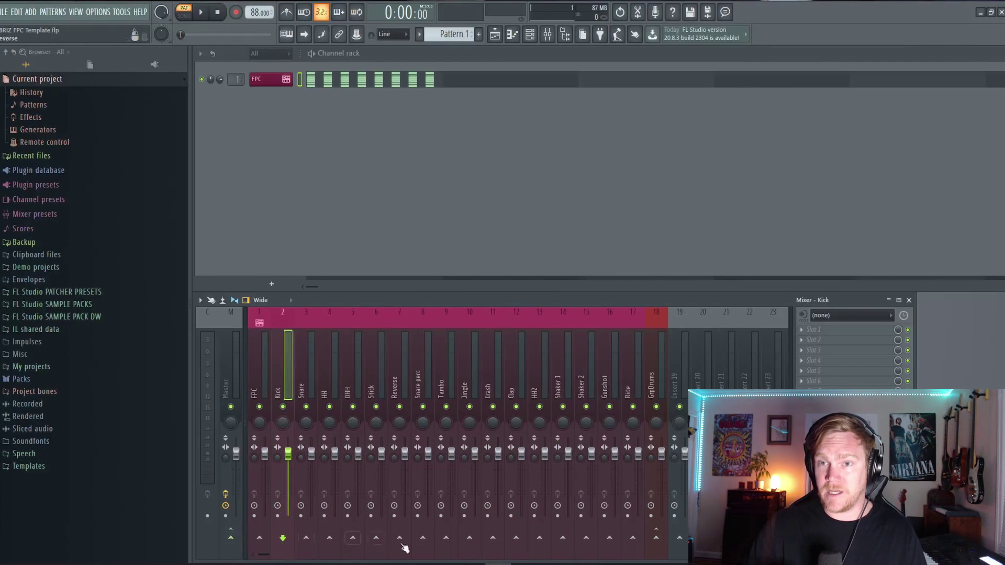
pyautogui.click(655, 538)
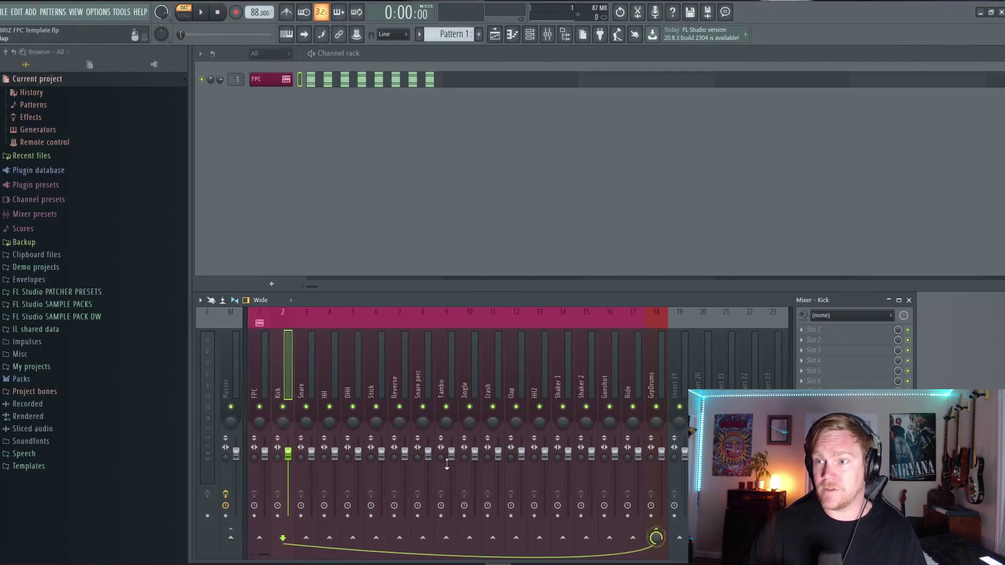
# Route the Snare and HH mixer tracks only to GrpDrums, removing their sends to the Master.
pyautogui.click(304, 369)
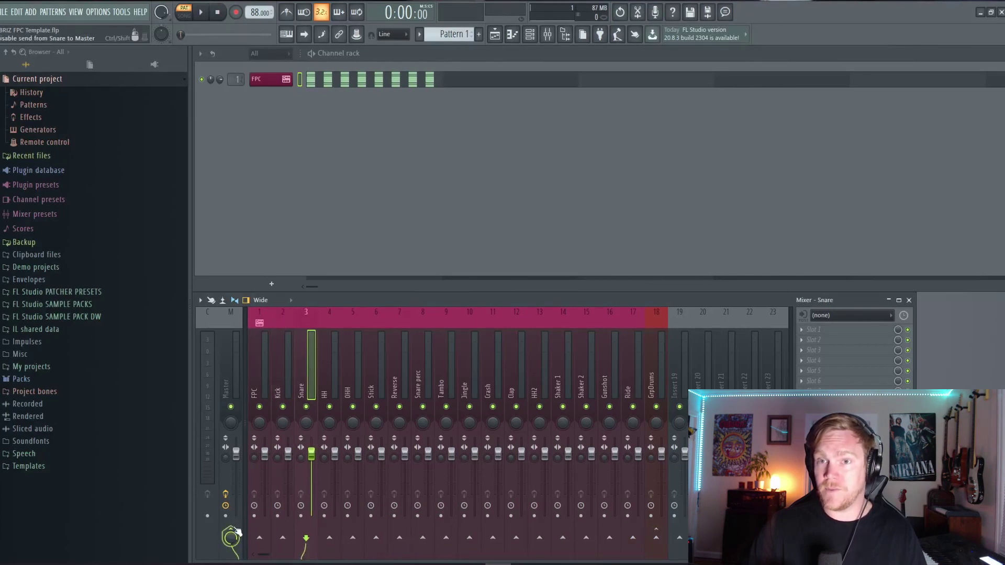
pyautogui.click(656, 537)
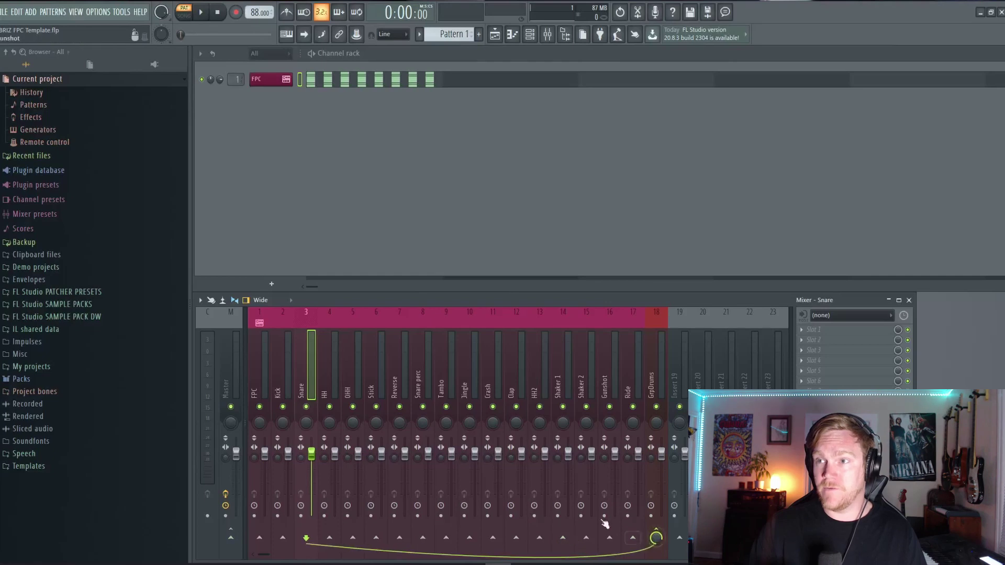
pyautogui.click(326, 388)
pyautogui.click(230, 538)
pyautogui.click(656, 538)
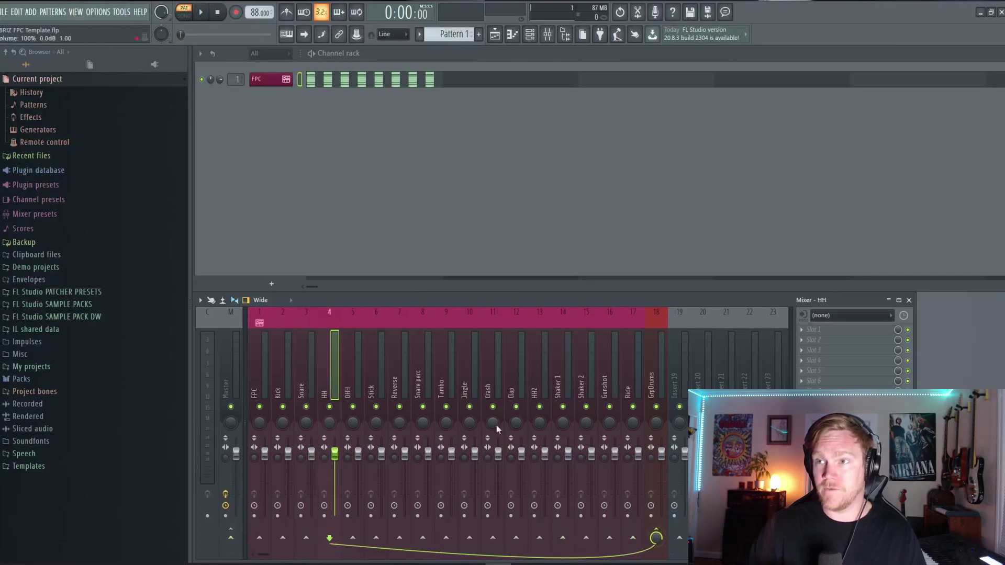
# Route the remaining drum tracks, from OHH and Stick through Ride, to GrpDrums instead of the Master.
pyautogui.click(350, 368)
pyautogui.click(231, 537)
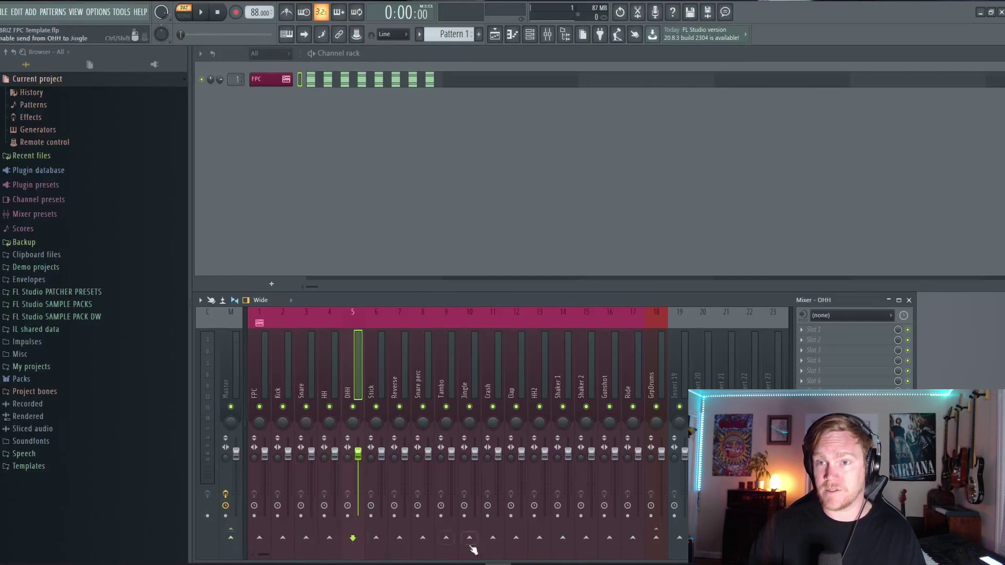
pyautogui.click(655, 538)
pyautogui.click(370, 370)
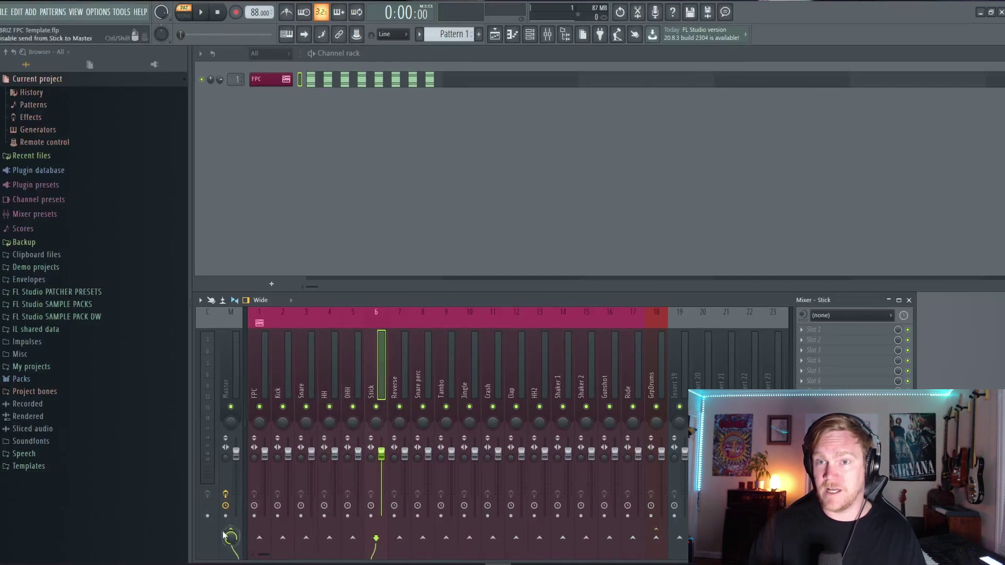
pyautogui.click(656, 538)
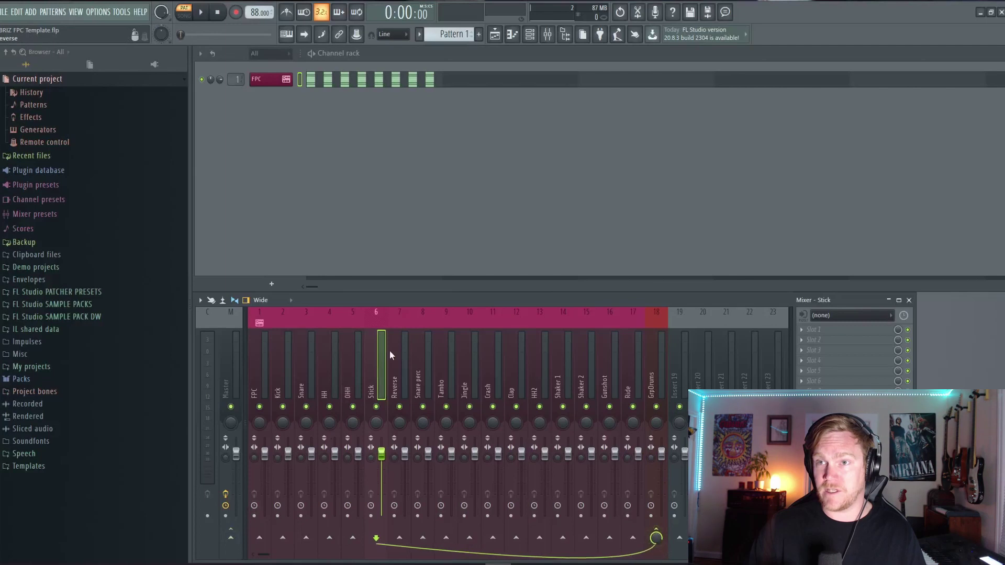
pyautogui.click(393, 361)
pyautogui.click(627, 366)
# Go through mixer tracks 1 to 18 to check the routing to GrpDrums, and play the pattern to check the group's level.
pyautogui.click(277, 366)
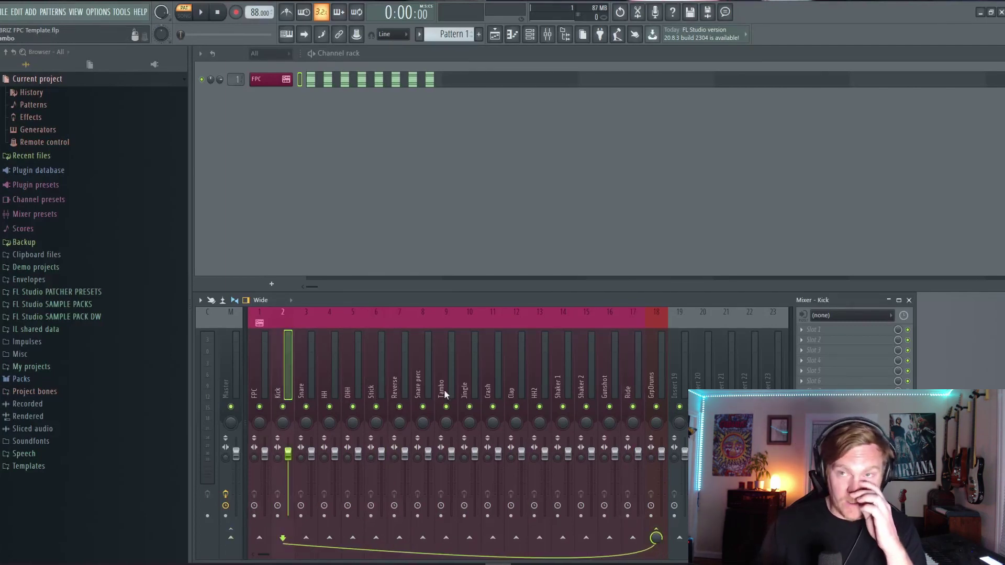
pyautogui.press('Left')
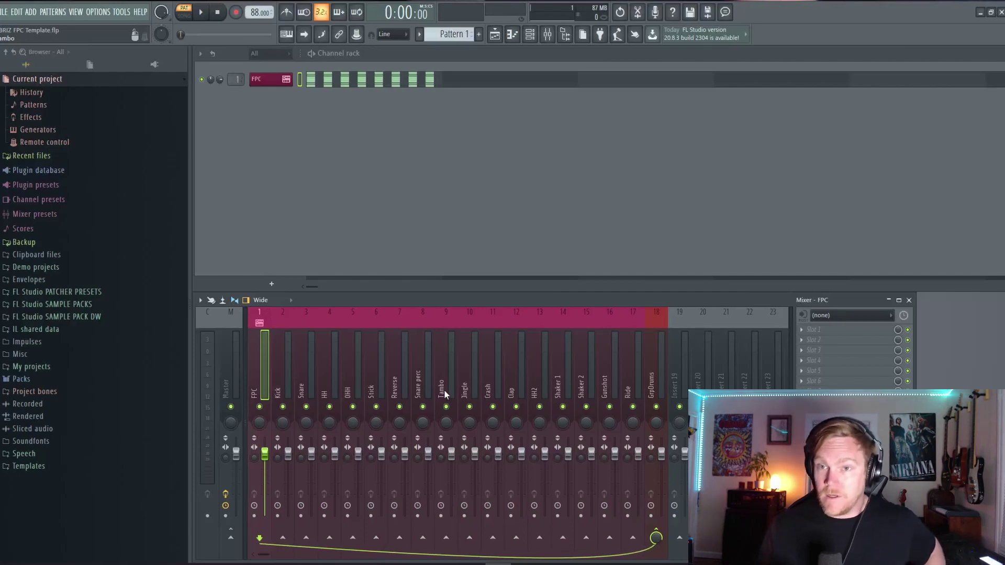
pyautogui.press('Right')
pyautogui.press('Right')
pyautogui.press('Right')
pyautogui.press('Right')
pyautogui.press('Right')
pyautogui.press('Right')
pyautogui.press('Right')
pyautogui.press('Right')
pyautogui.press('Right')
pyautogui.press('Right')
pyautogui.press('Right')
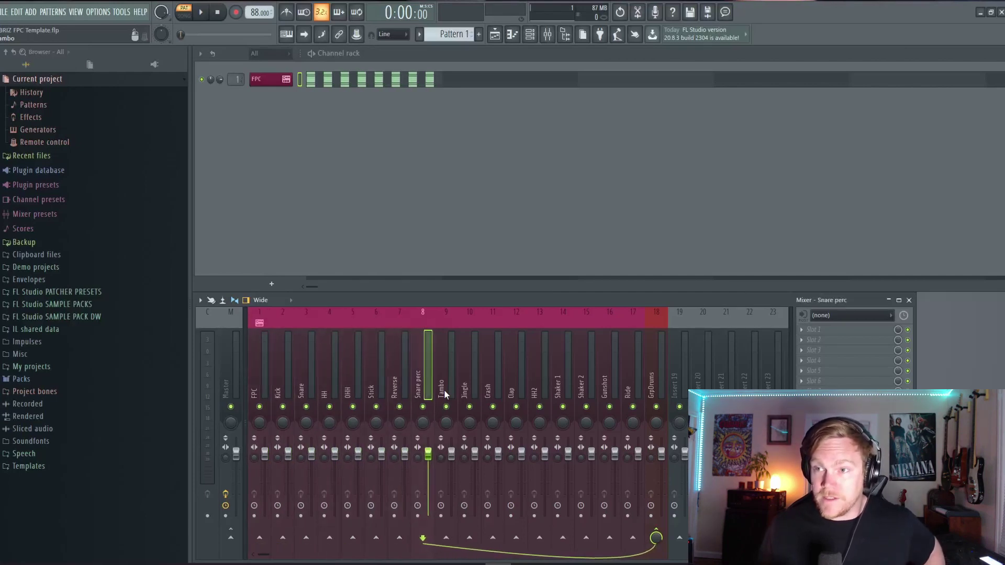
pyautogui.press('Right')
pyautogui.press('Right')
pyautogui.press('Right')
pyautogui.press('Right')
pyautogui.press('Right')
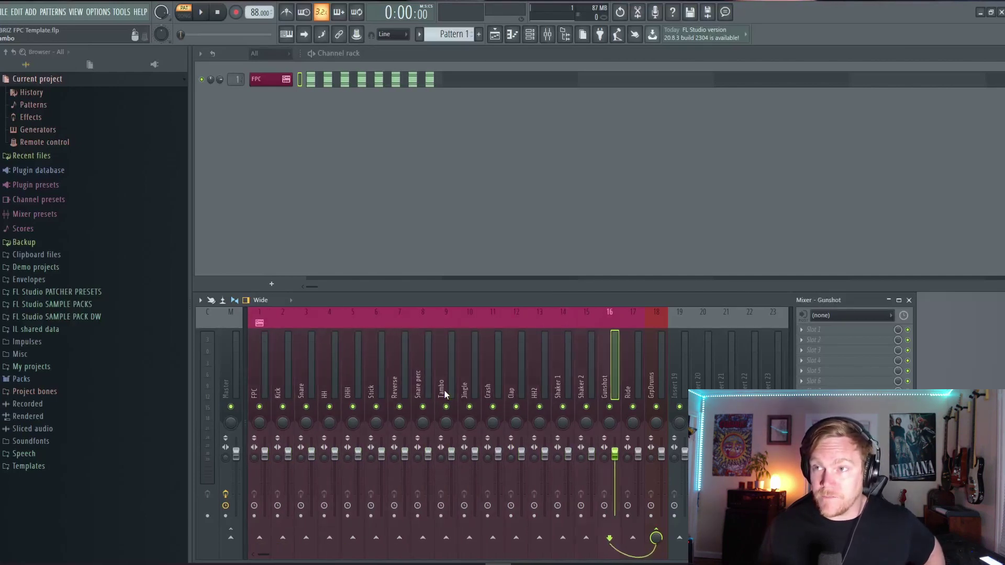
pyautogui.press('Right')
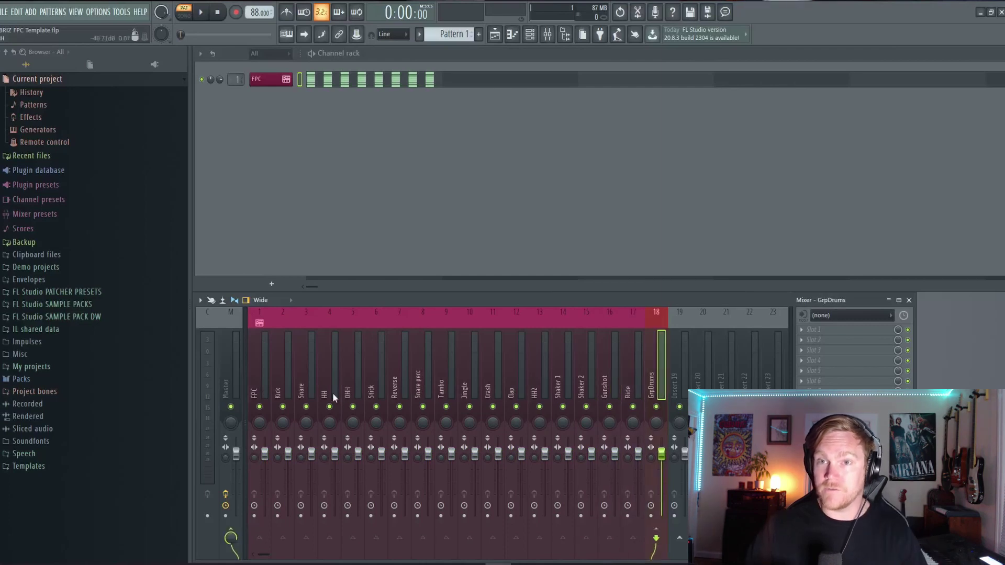
pyautogui.click(201, 12)
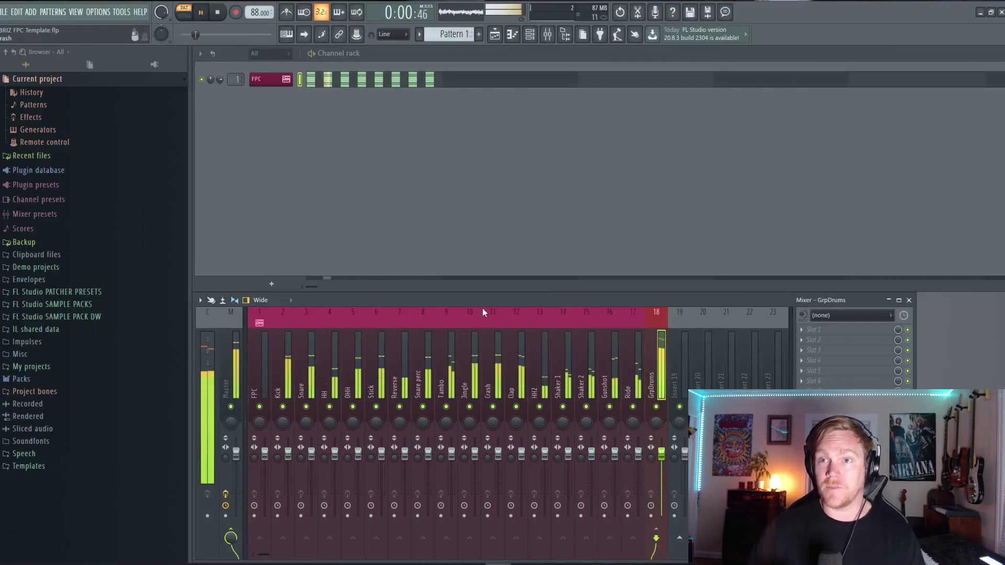
# Delete all the test notes from the FPC pattern in the piano roll.
pyautogui.click(394, 78)
pyautogui.scroll(5, 478, 321)
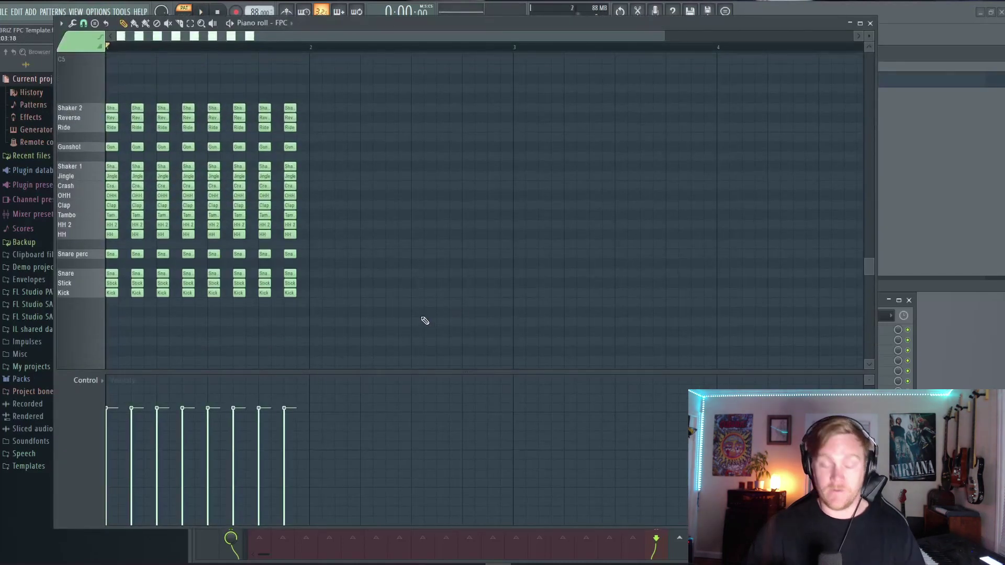
pyautogui.hotkey('ctrl', 'a')
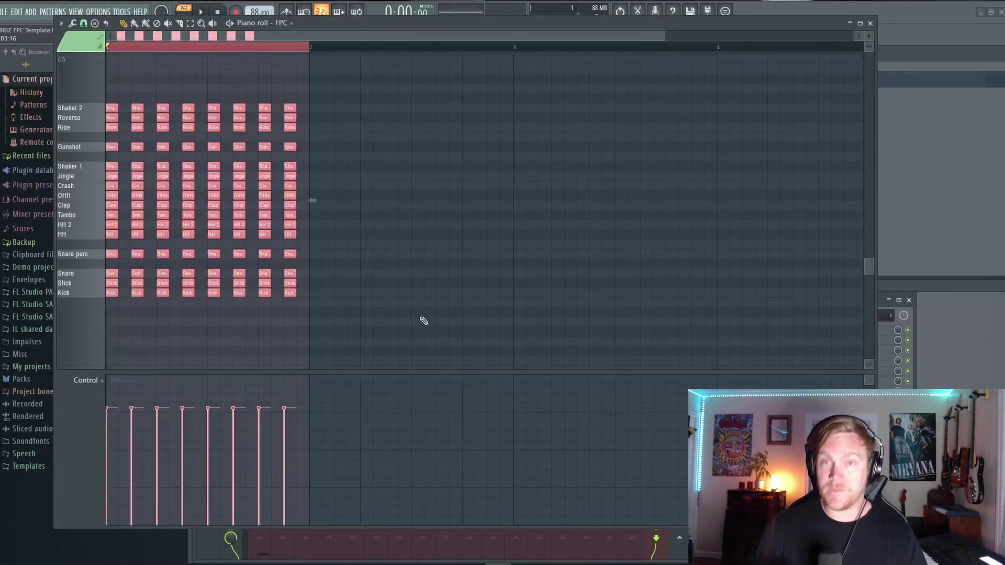
pyautogui.press('Delete')
# Place a Kick note at the start of bar 1, erase it, and place another on the bar's second step.
pyautogui.click(110, 293)
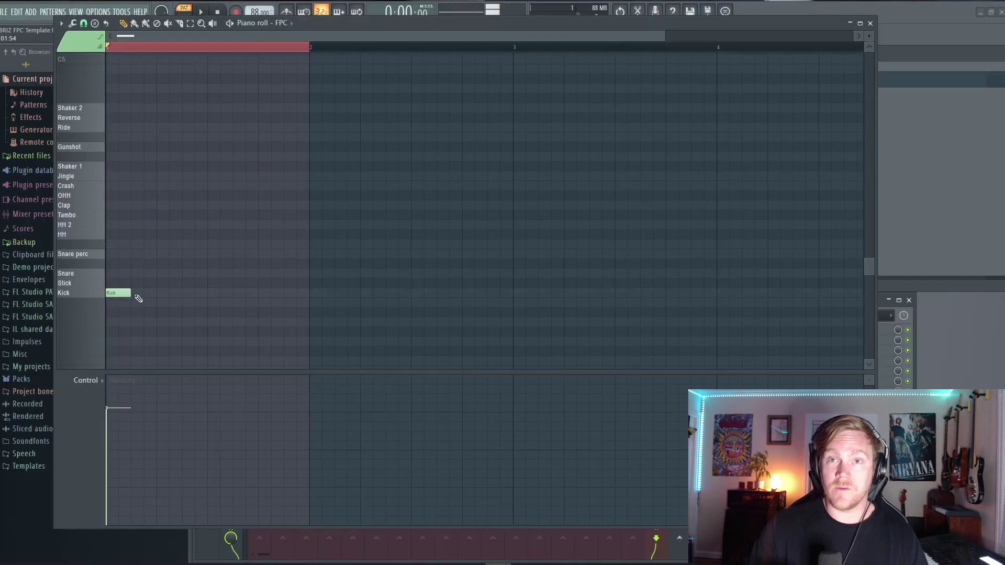
pyautogui.rightClick(128, 295)
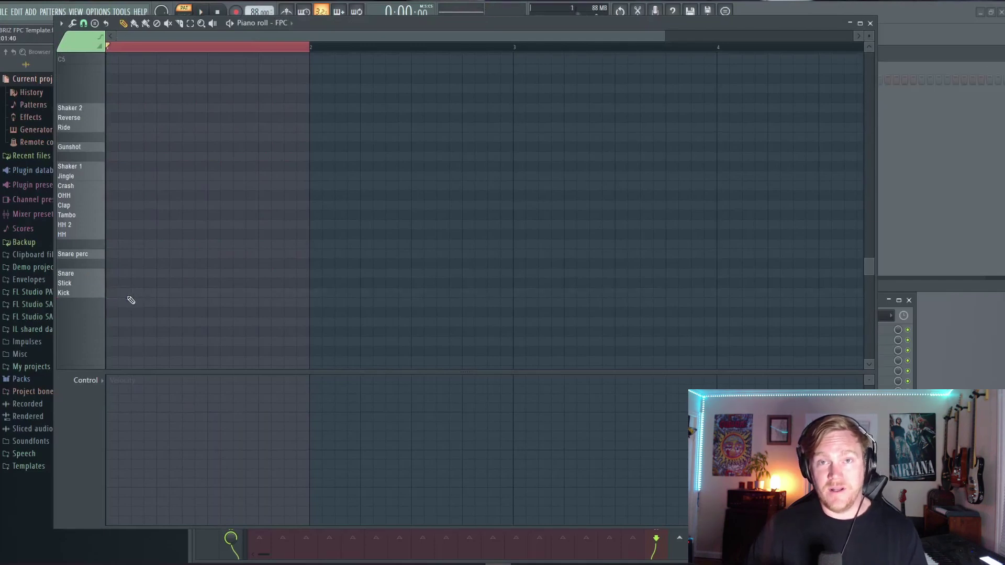
pyautogui.click(119, 294)
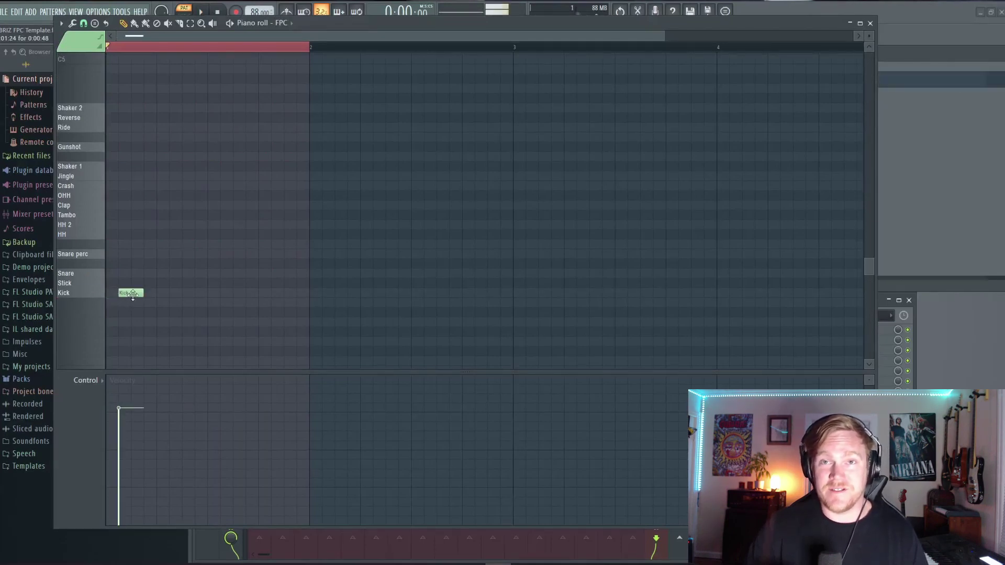
# Build a one-bar beat from Kick, Snare, HH and OHH notes with the first Kick at the bar's start, and play it back.
pyautogui.moveTo(128, 293); pyautogui.dragTo(116, 293)
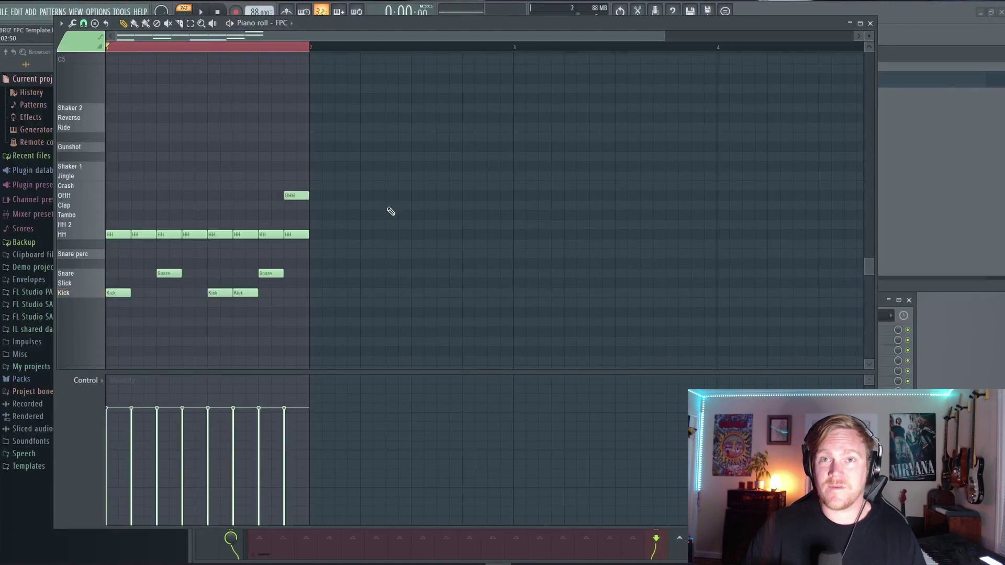
pyautogui.press('space')
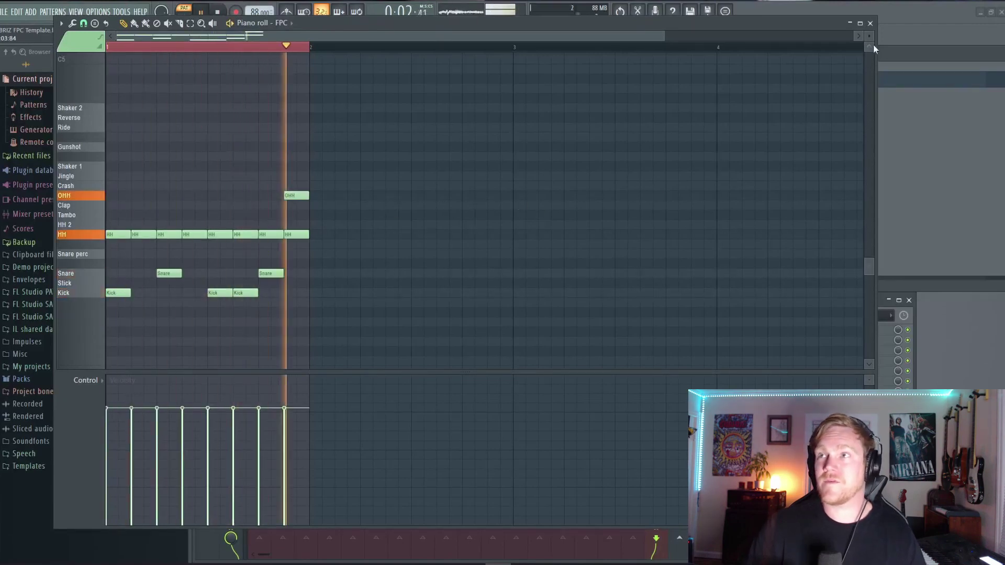
pyautogui.click(870, 23)
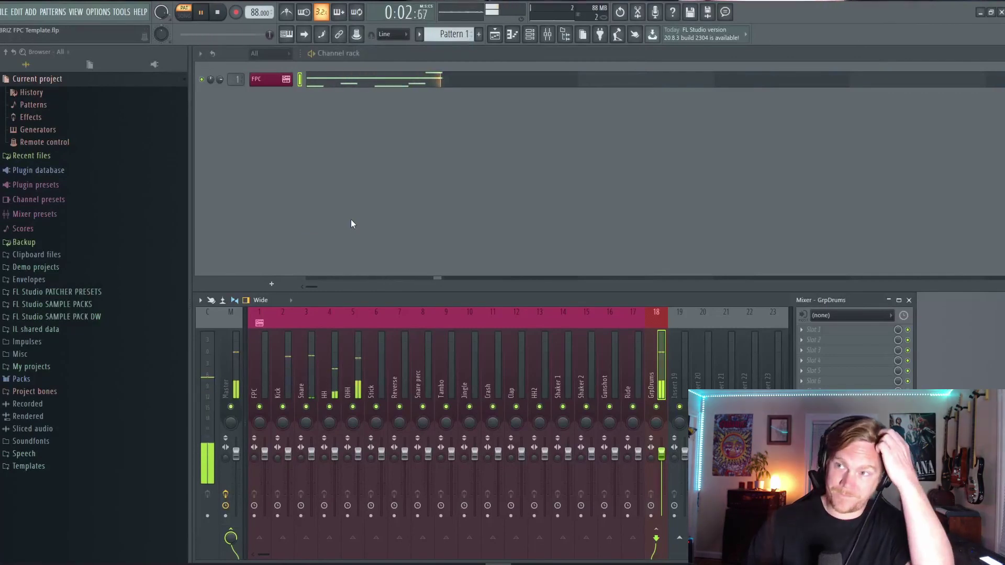
pyautogui.press('space')
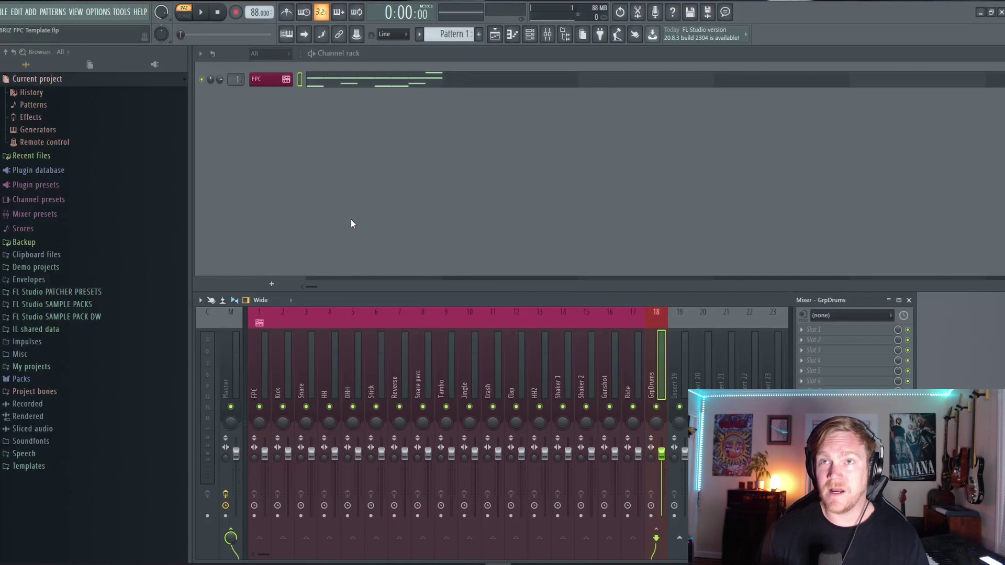
# Open the FPC plugin and view the folder where its presets are stored, leaving the save dialog without saving.
pyautogui.click(282, 80)
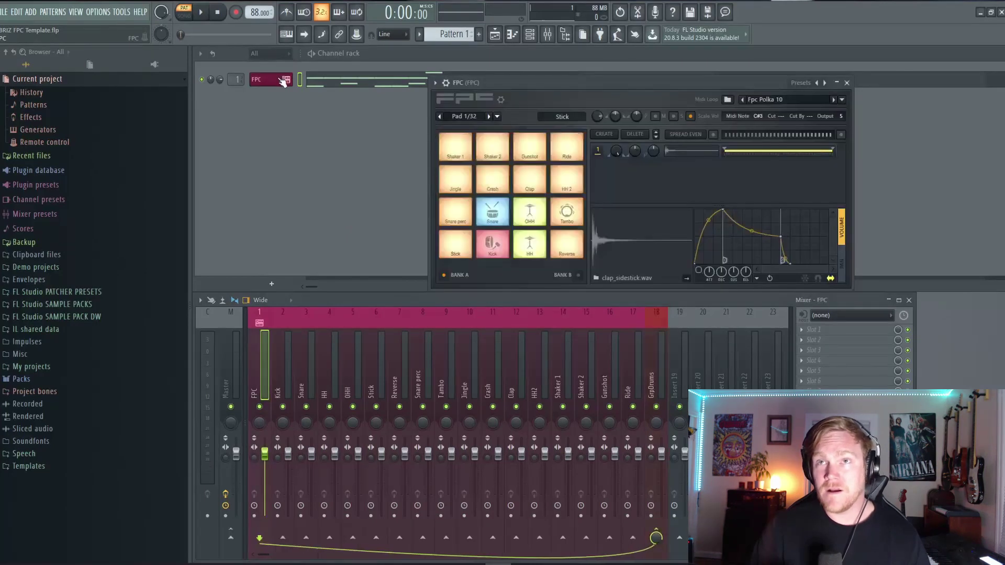
pyautogui.moveTo(603, 82); pyautogui.dragTo(477, 101)
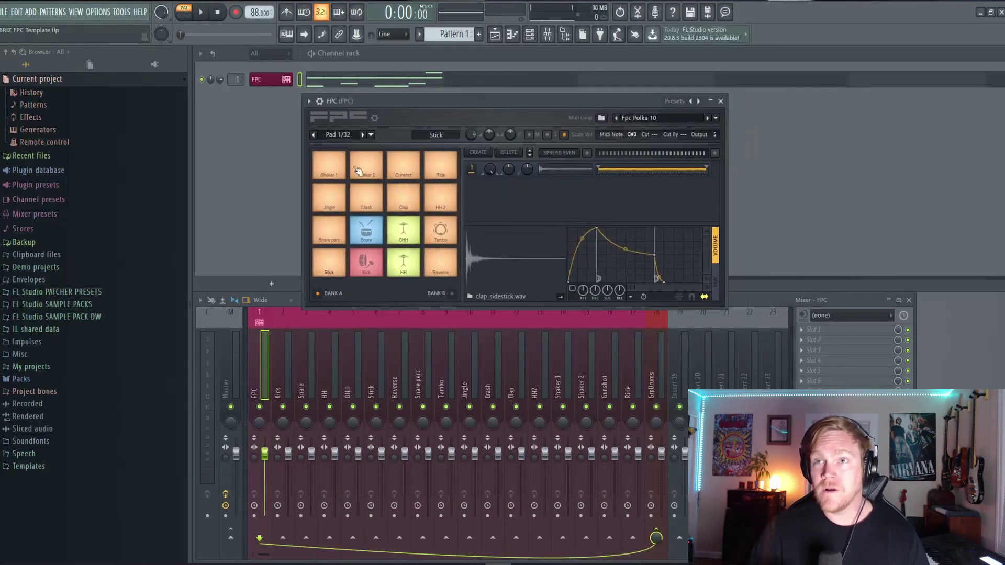
pyautogui.click(310, 101)
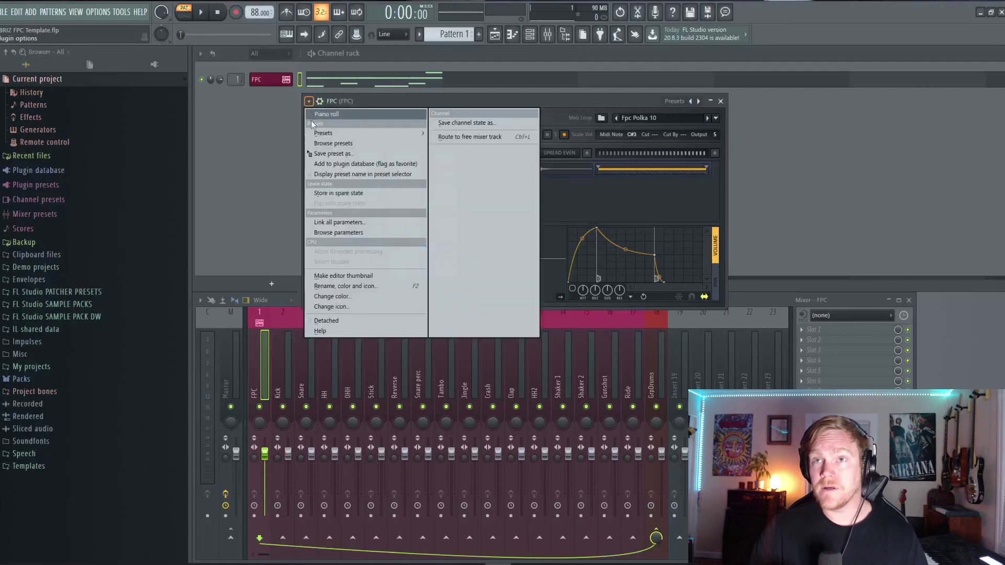
pyautogui.click(356, 153)
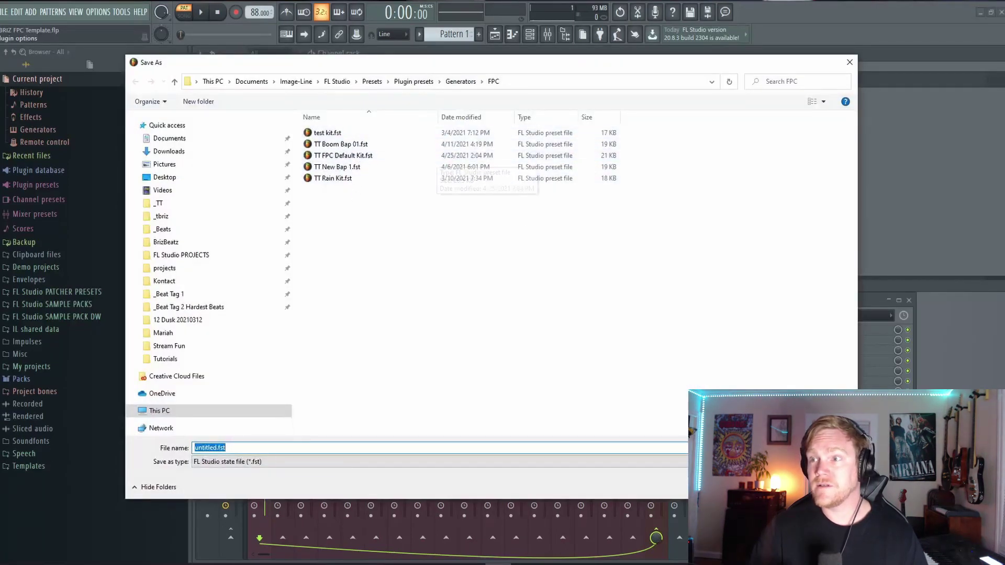
pyautogui.press('Escape')
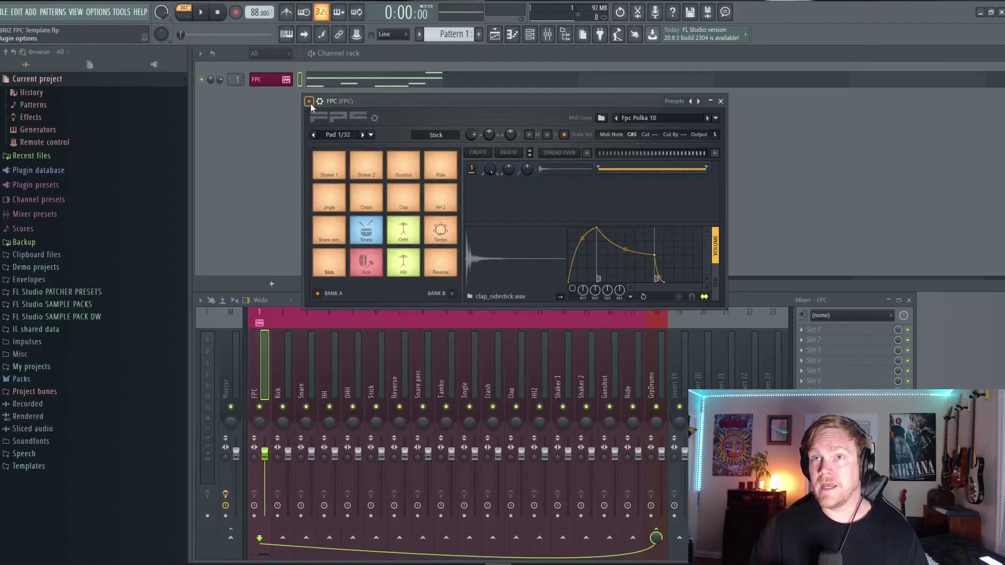
# Look through the list of presets available for the FPC without loading one.
pyautogui.click(309, 101)
pyautogui.moveTo(327, 137)
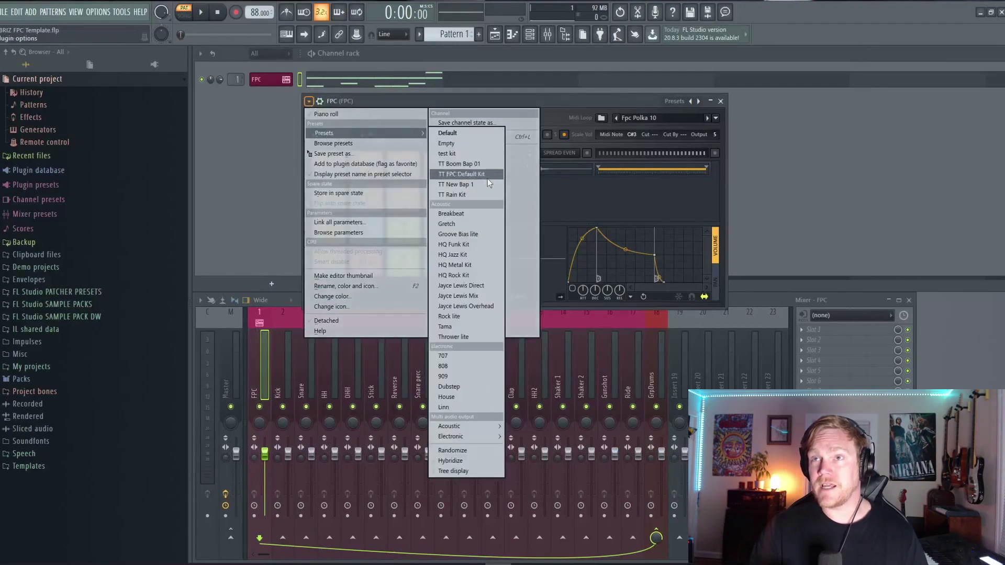
pyautogui.click(570, 102)
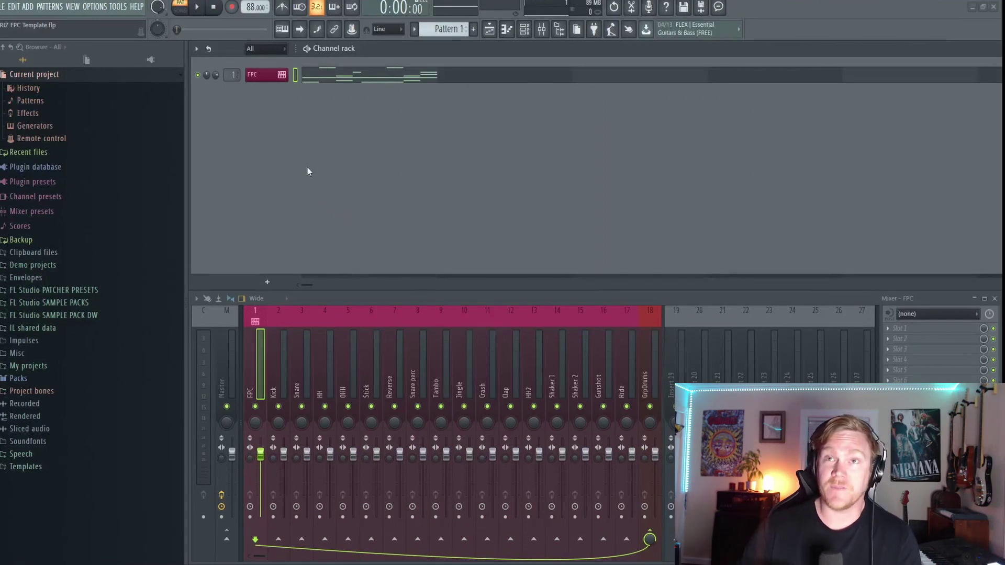
# Start saving the project under a chosen location and browse to C:\Program Files\Image-Line\FL Studio 20\Data\Templates.
pyautogui.click(4, 6)
pyautogui.click(21, 67)
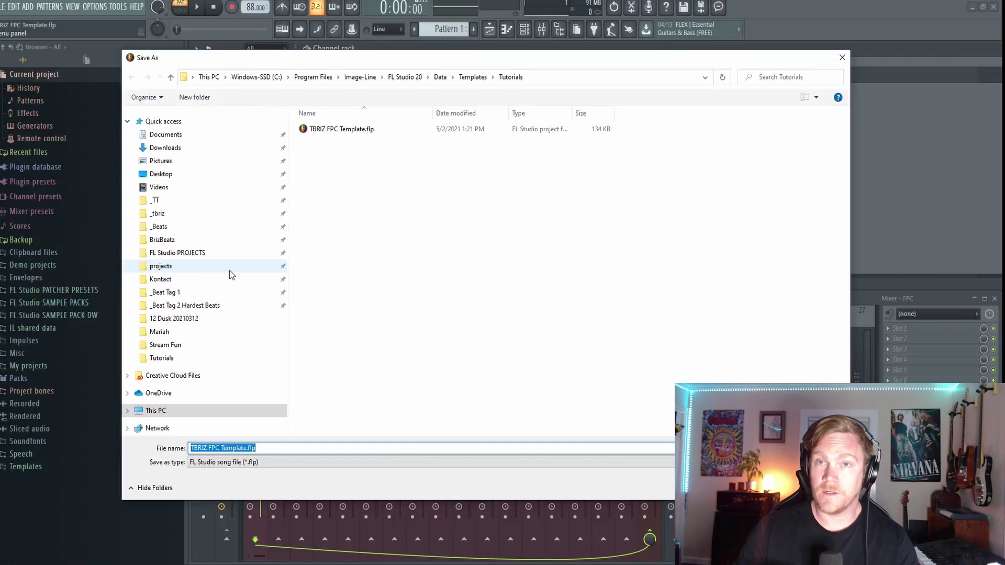
pyautogui.click(175, 411)
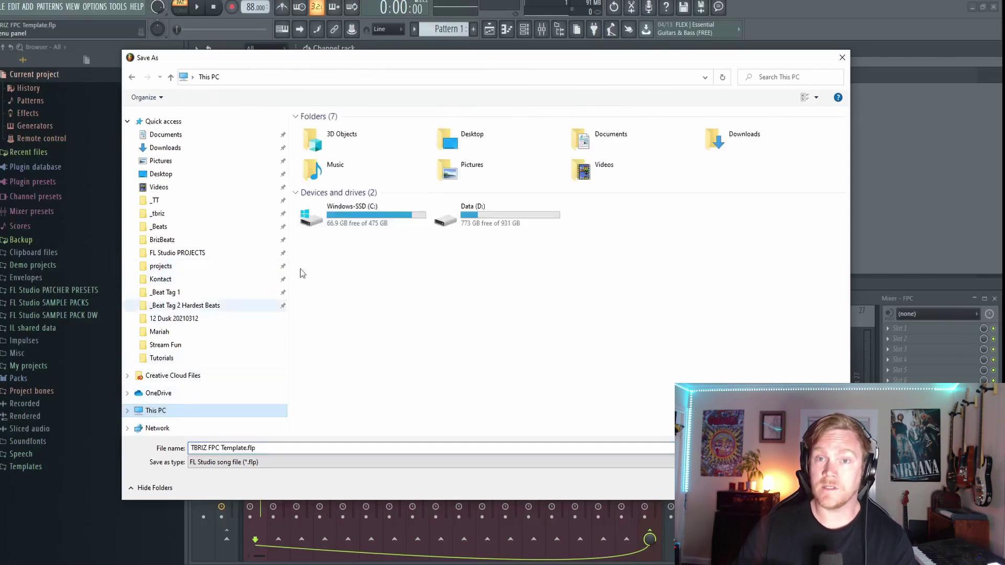
pyautogui.doubleClick(361, 217)
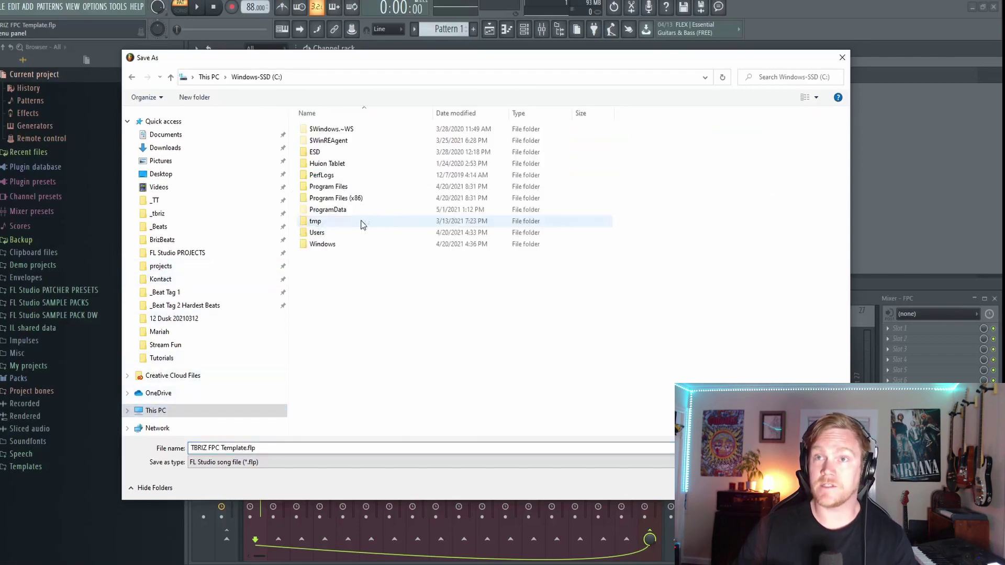
pyautogui.doubleClick(360, 188)
pyautogui.scroll(-3, 369, 230)
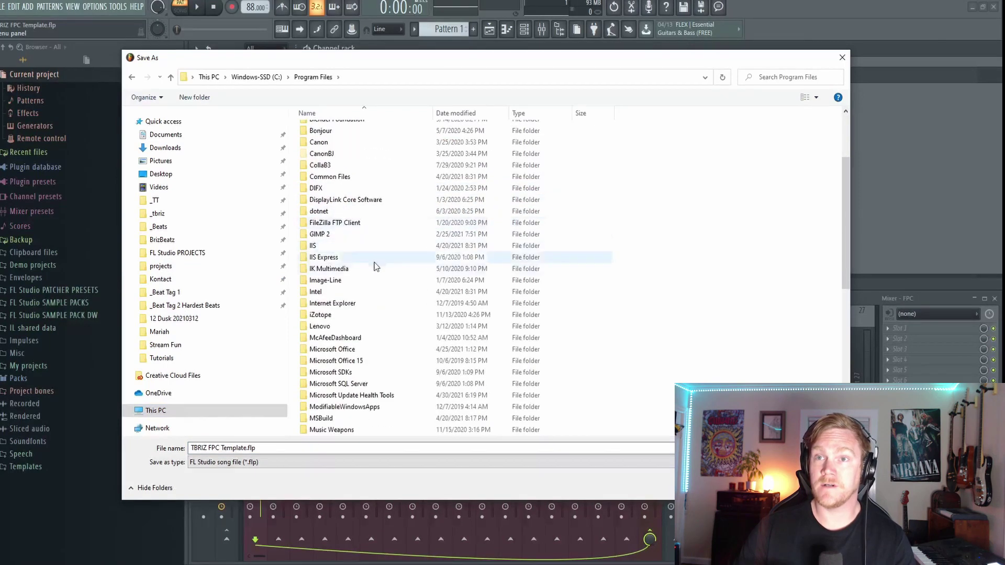
pyautogui.doubleClick(339, 280)
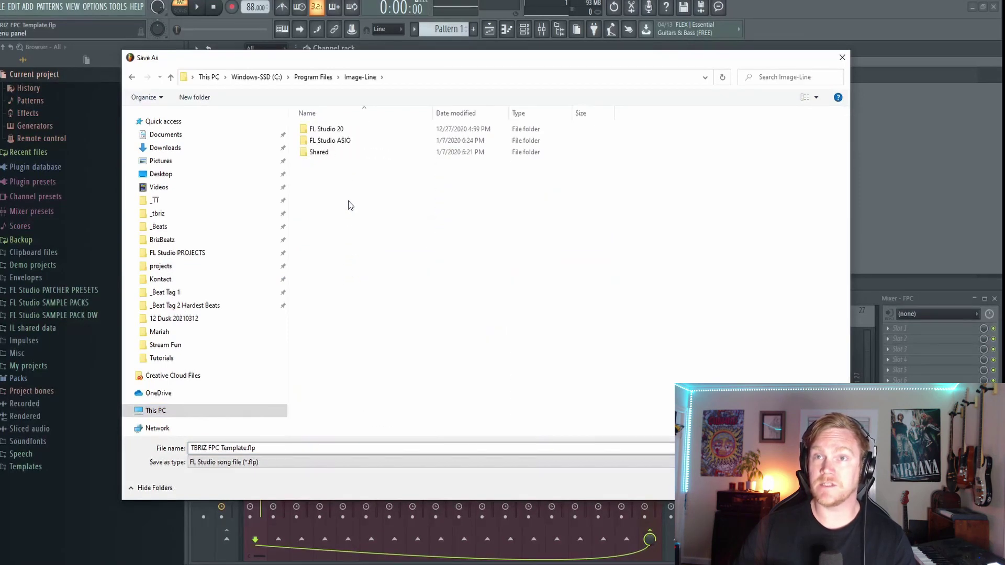
pyautogui.doubleClick(365, 130)
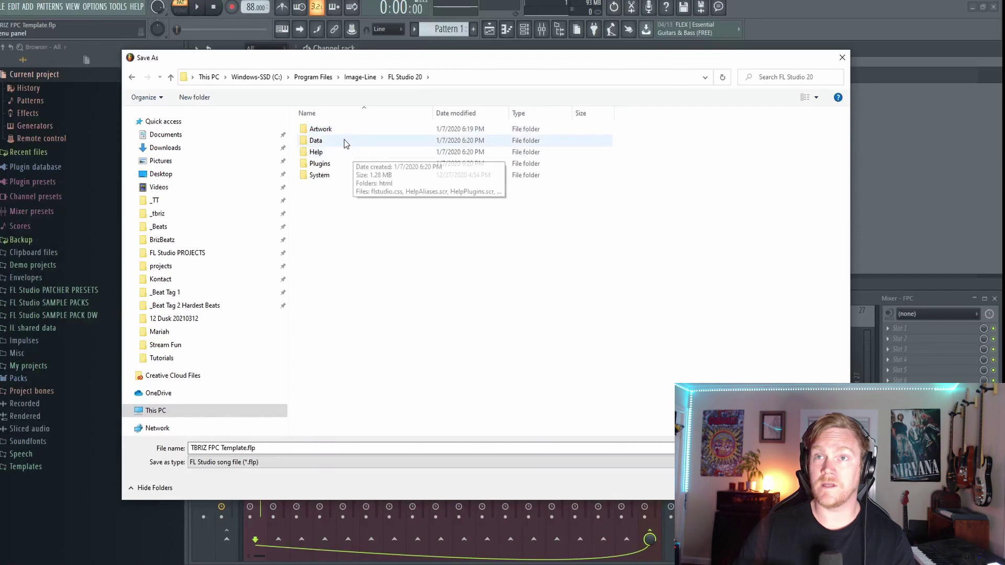
pyautogui.doubleClick(342, 141)
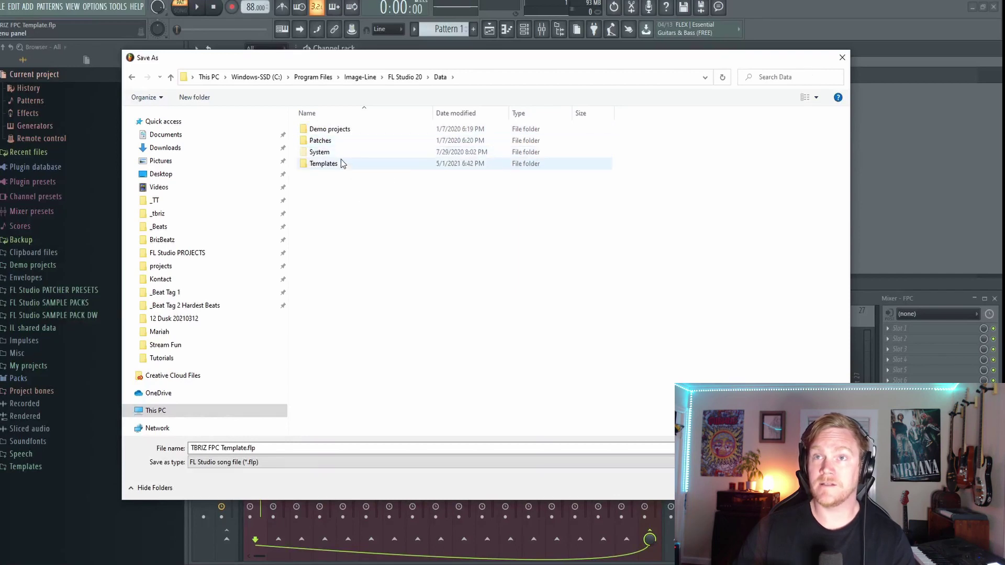
pyautogui.doubleClick(341, 162)
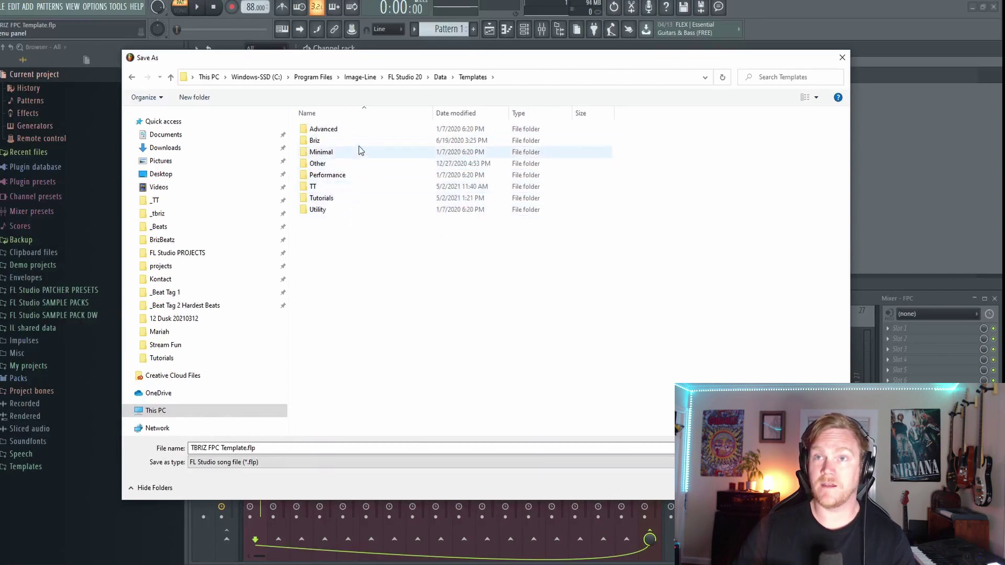
# Save the project as TBRIZ FPC Template.flp in the Tutorials template folder, reusing the existing file.
pyautogui.click(337, 197)
pyautogui.doubleClick(337, 198)
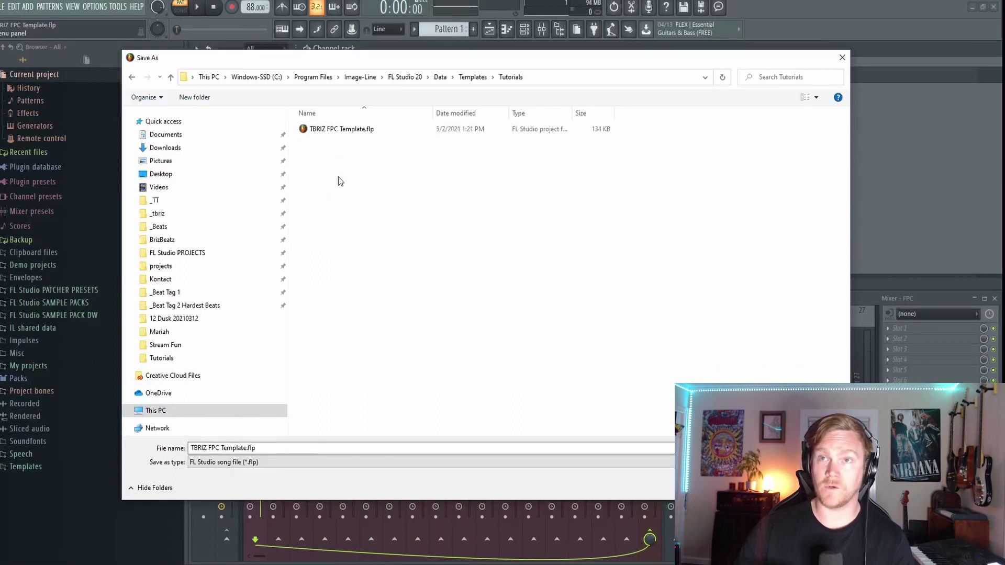
pyautogui.click(341, 133)
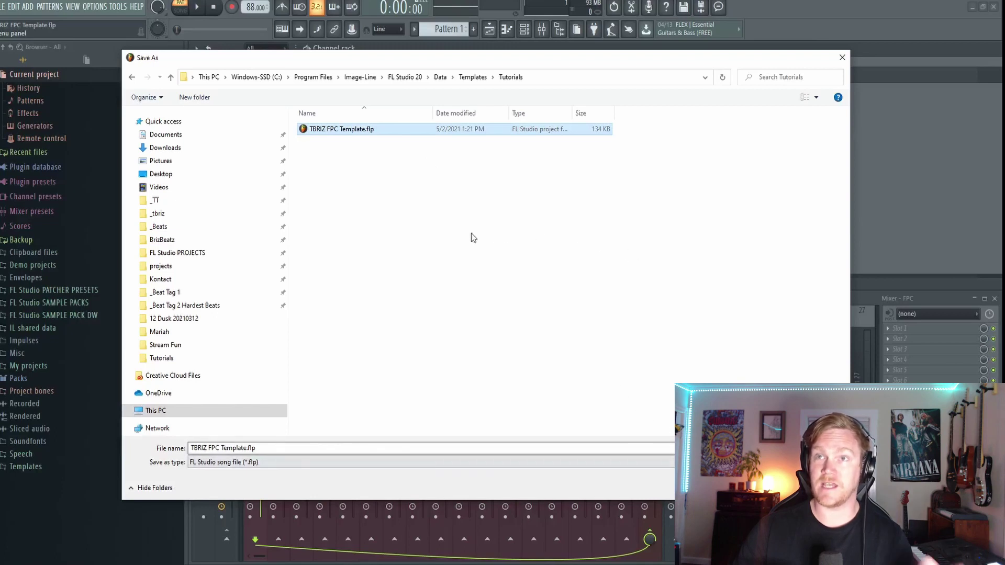
pyautogui.press('Return')
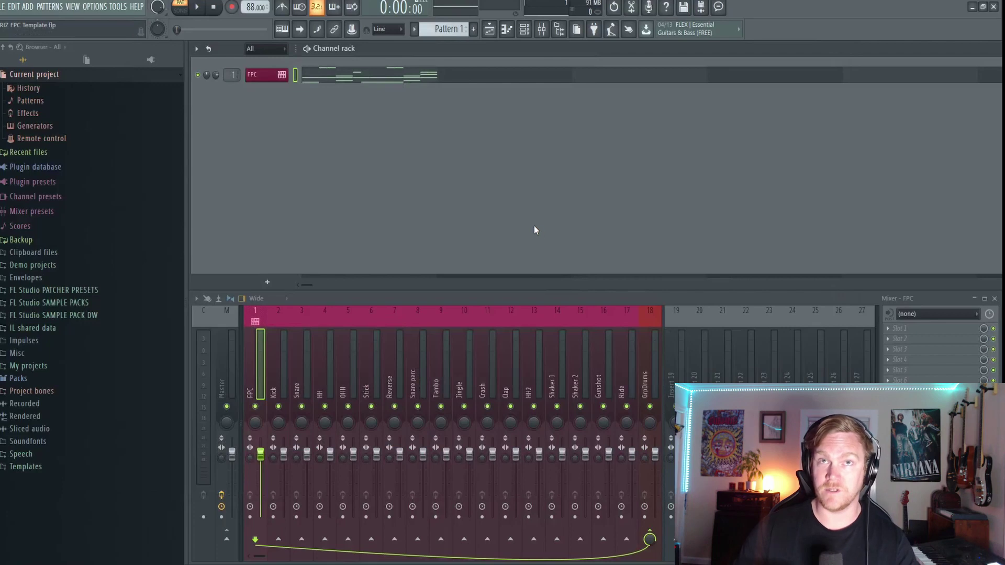
# Create a new project from the TBRIZ FPC Template.
pyautogui.click(2, 8)
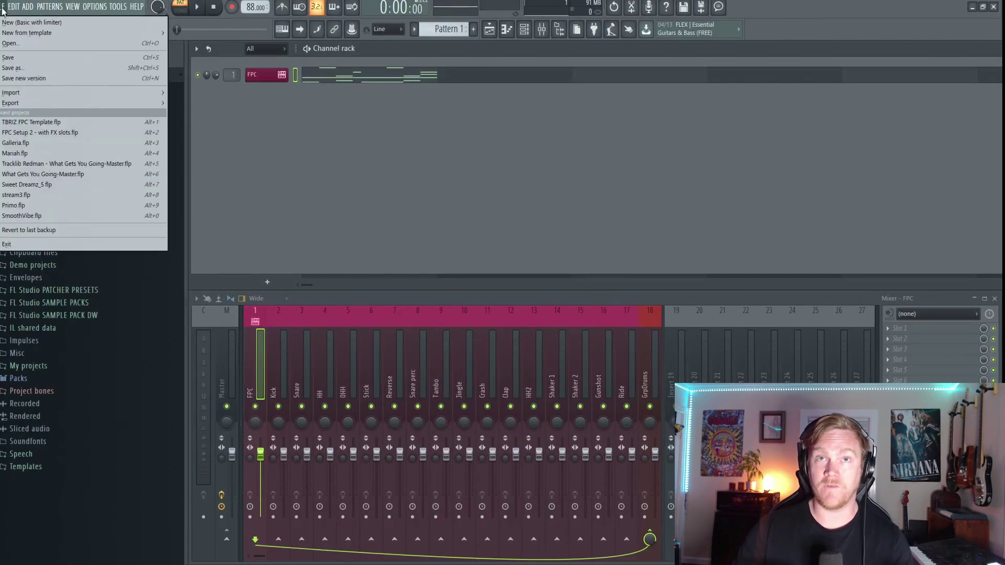
pyautogui.moveTo(11, 32)
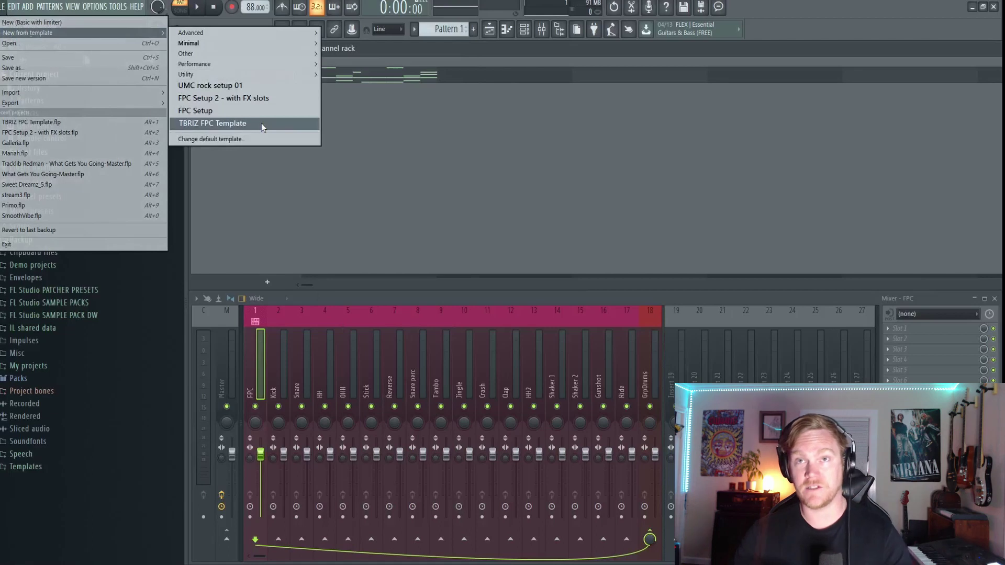
pyautogui.click(262, 123)
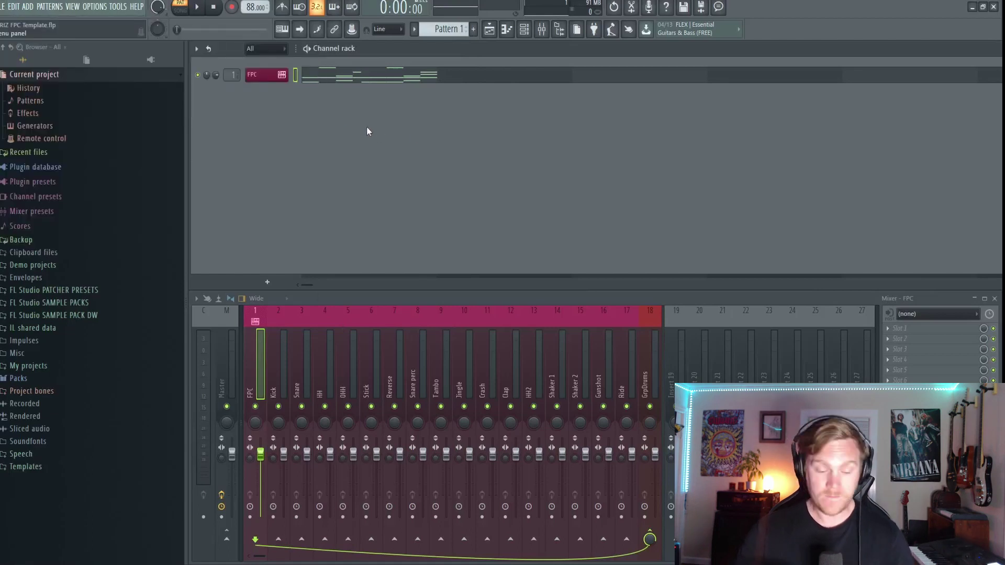
pyautogui.click(5, 7)
pyautogui.moveTo(52, 33)
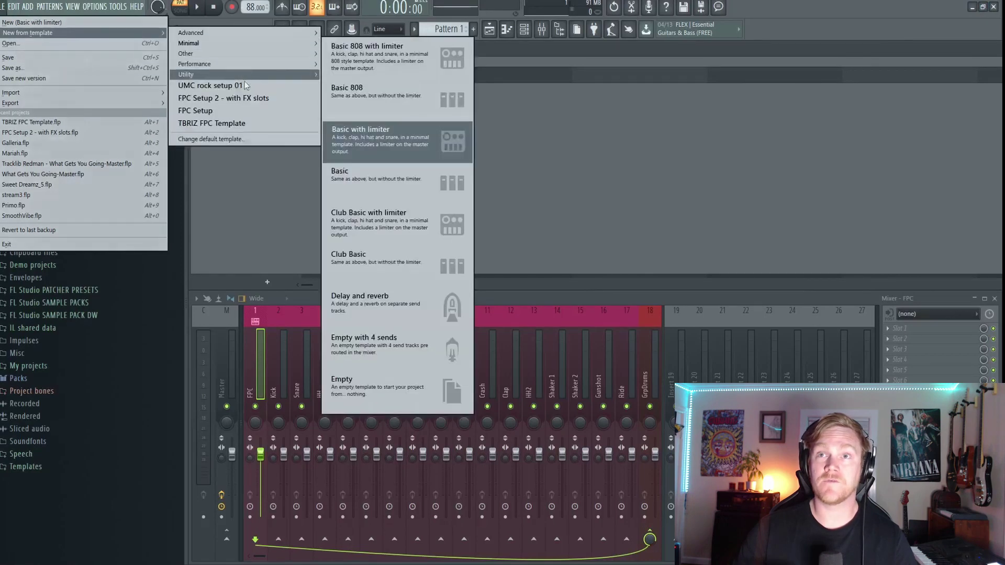
pyautogui.click(251, 124)
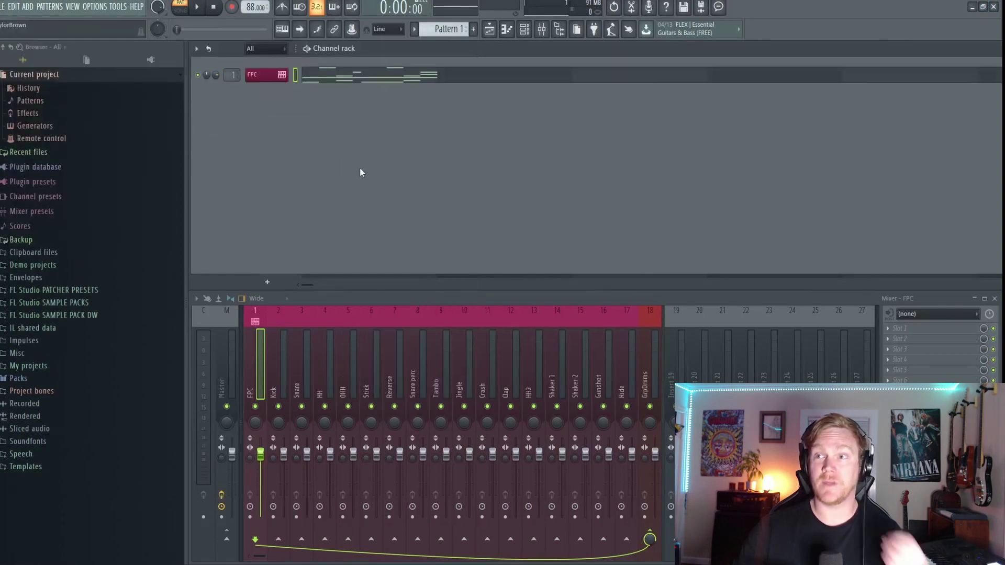